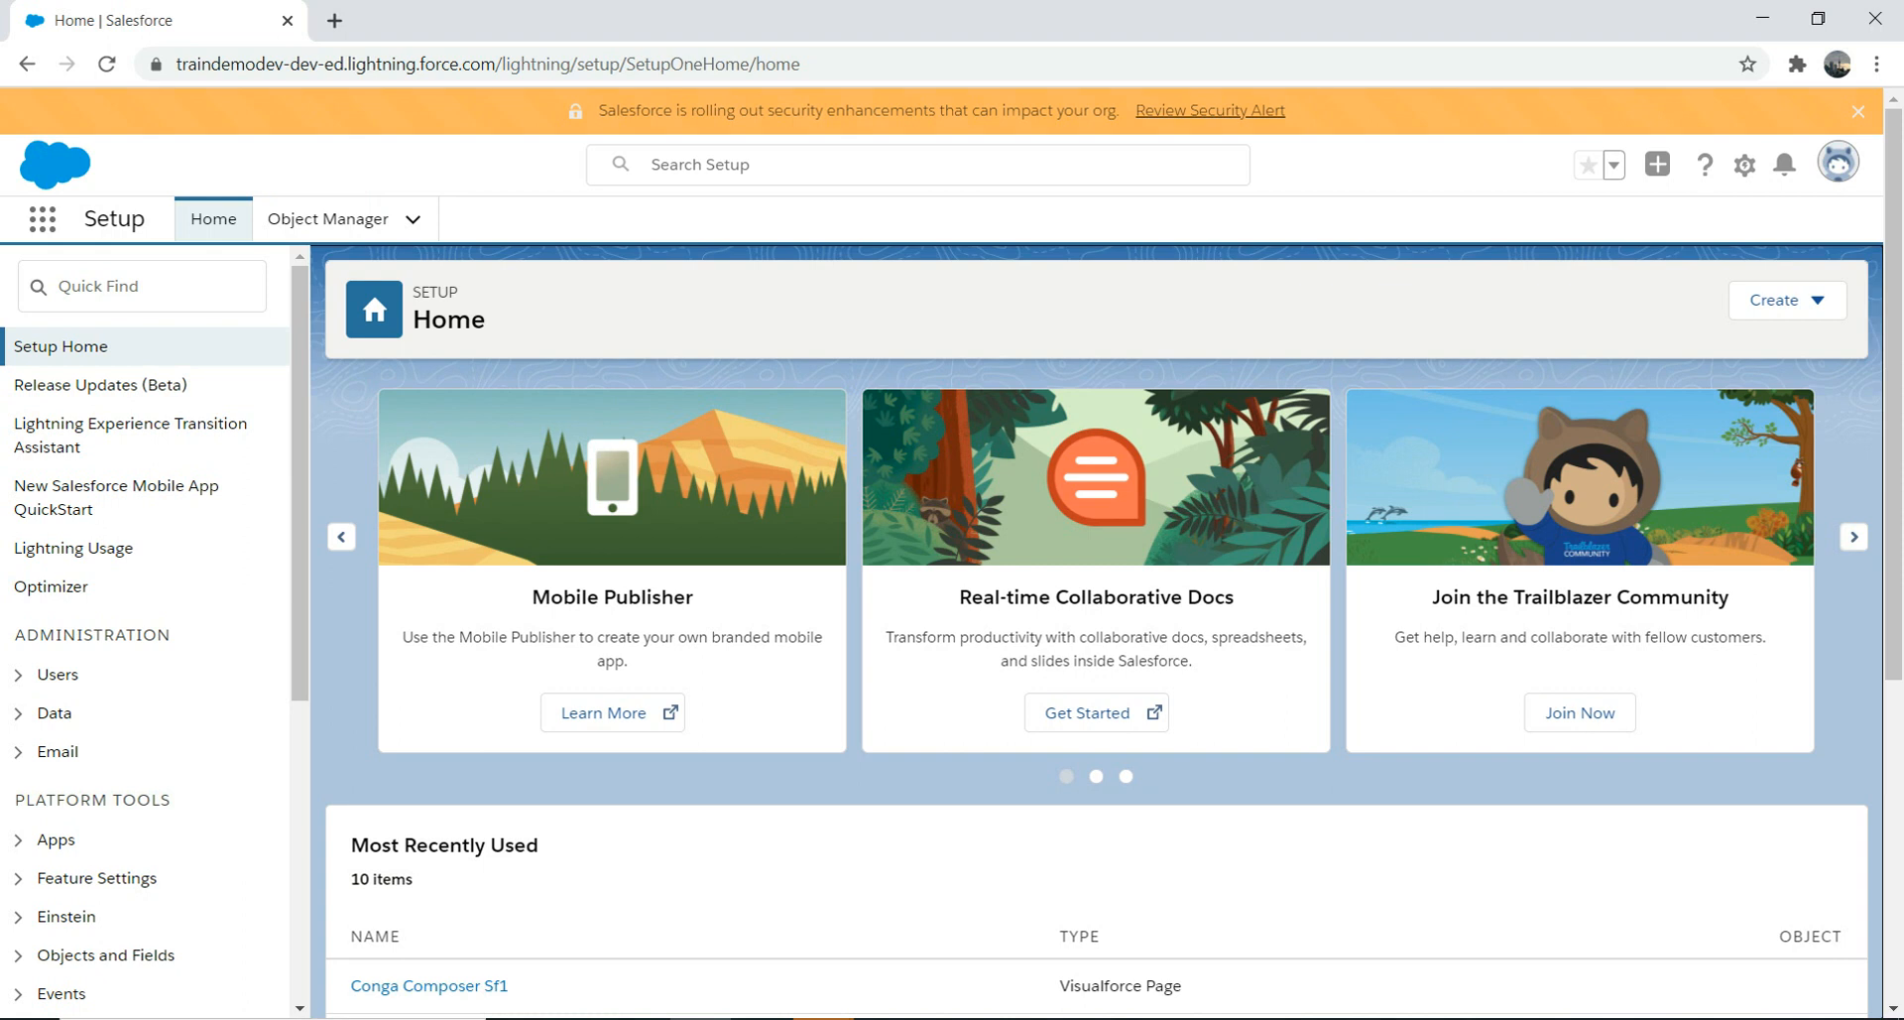
Step: Search Setup's Quick Find for 'app ma' and open App Manager
left_click(141, 287)
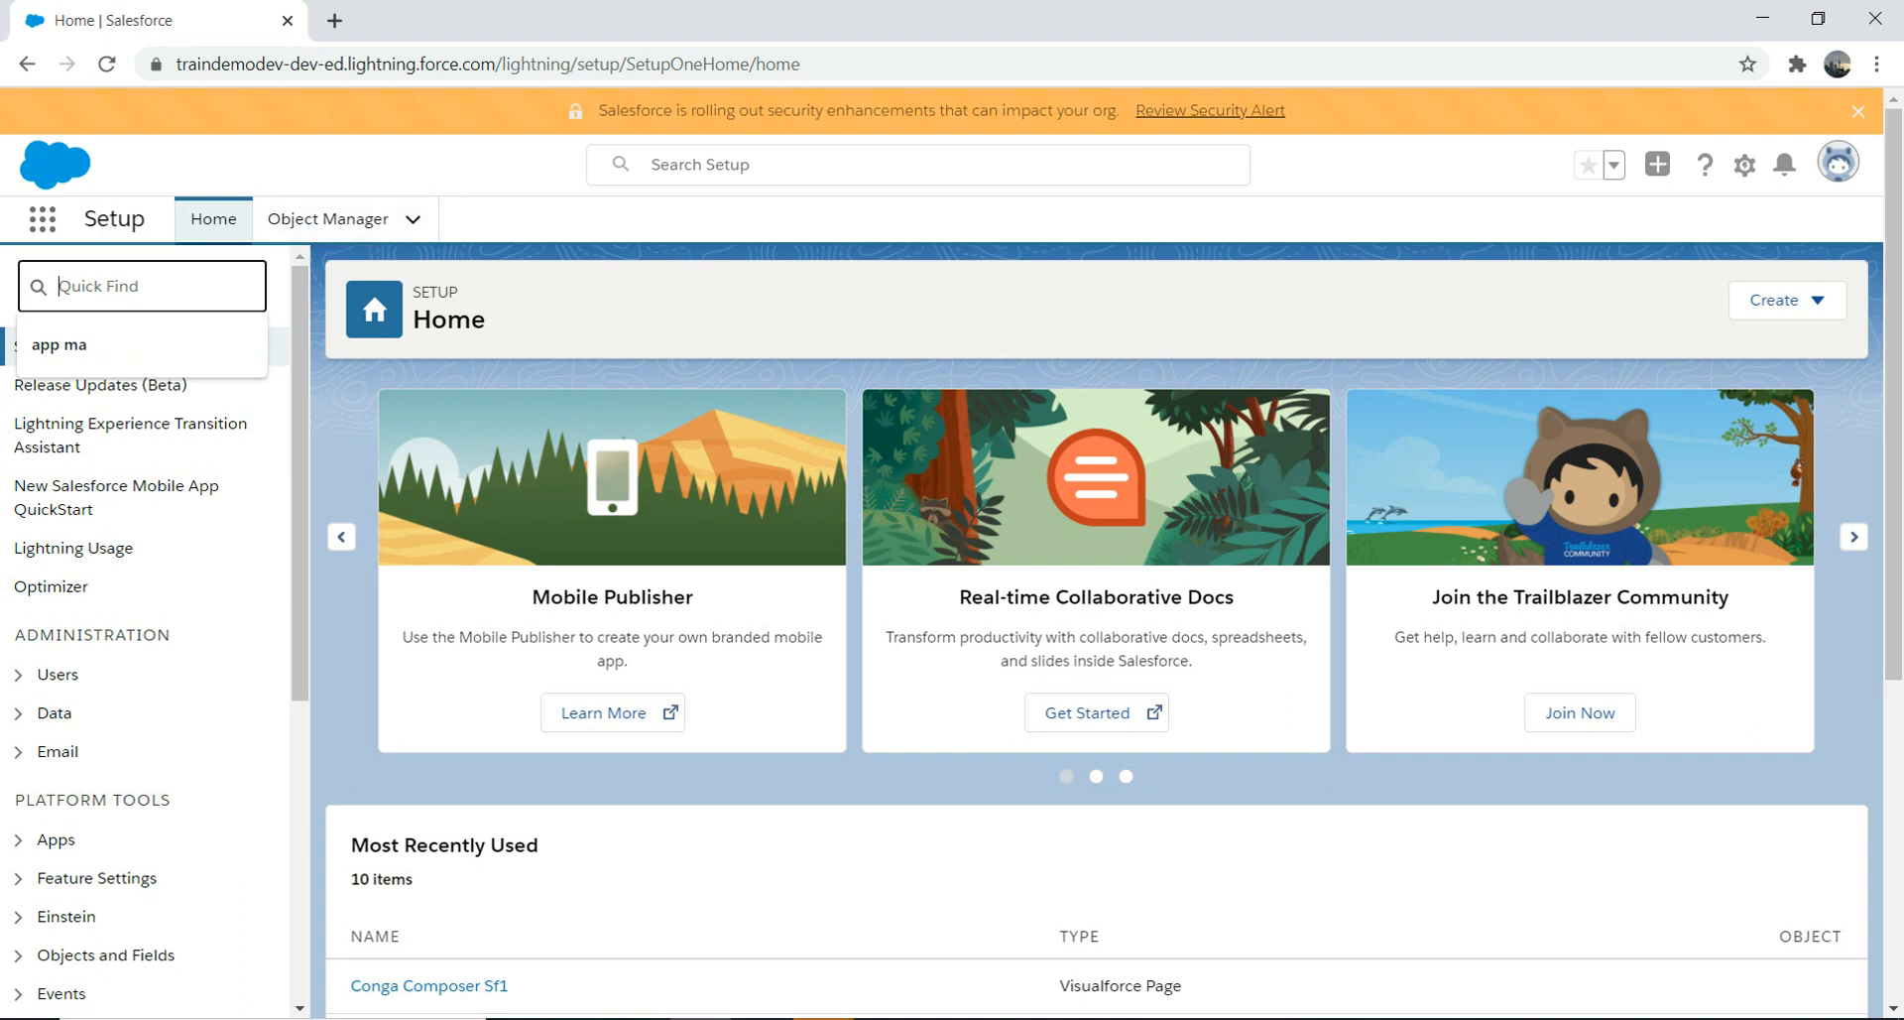
left_click(1745, 164)
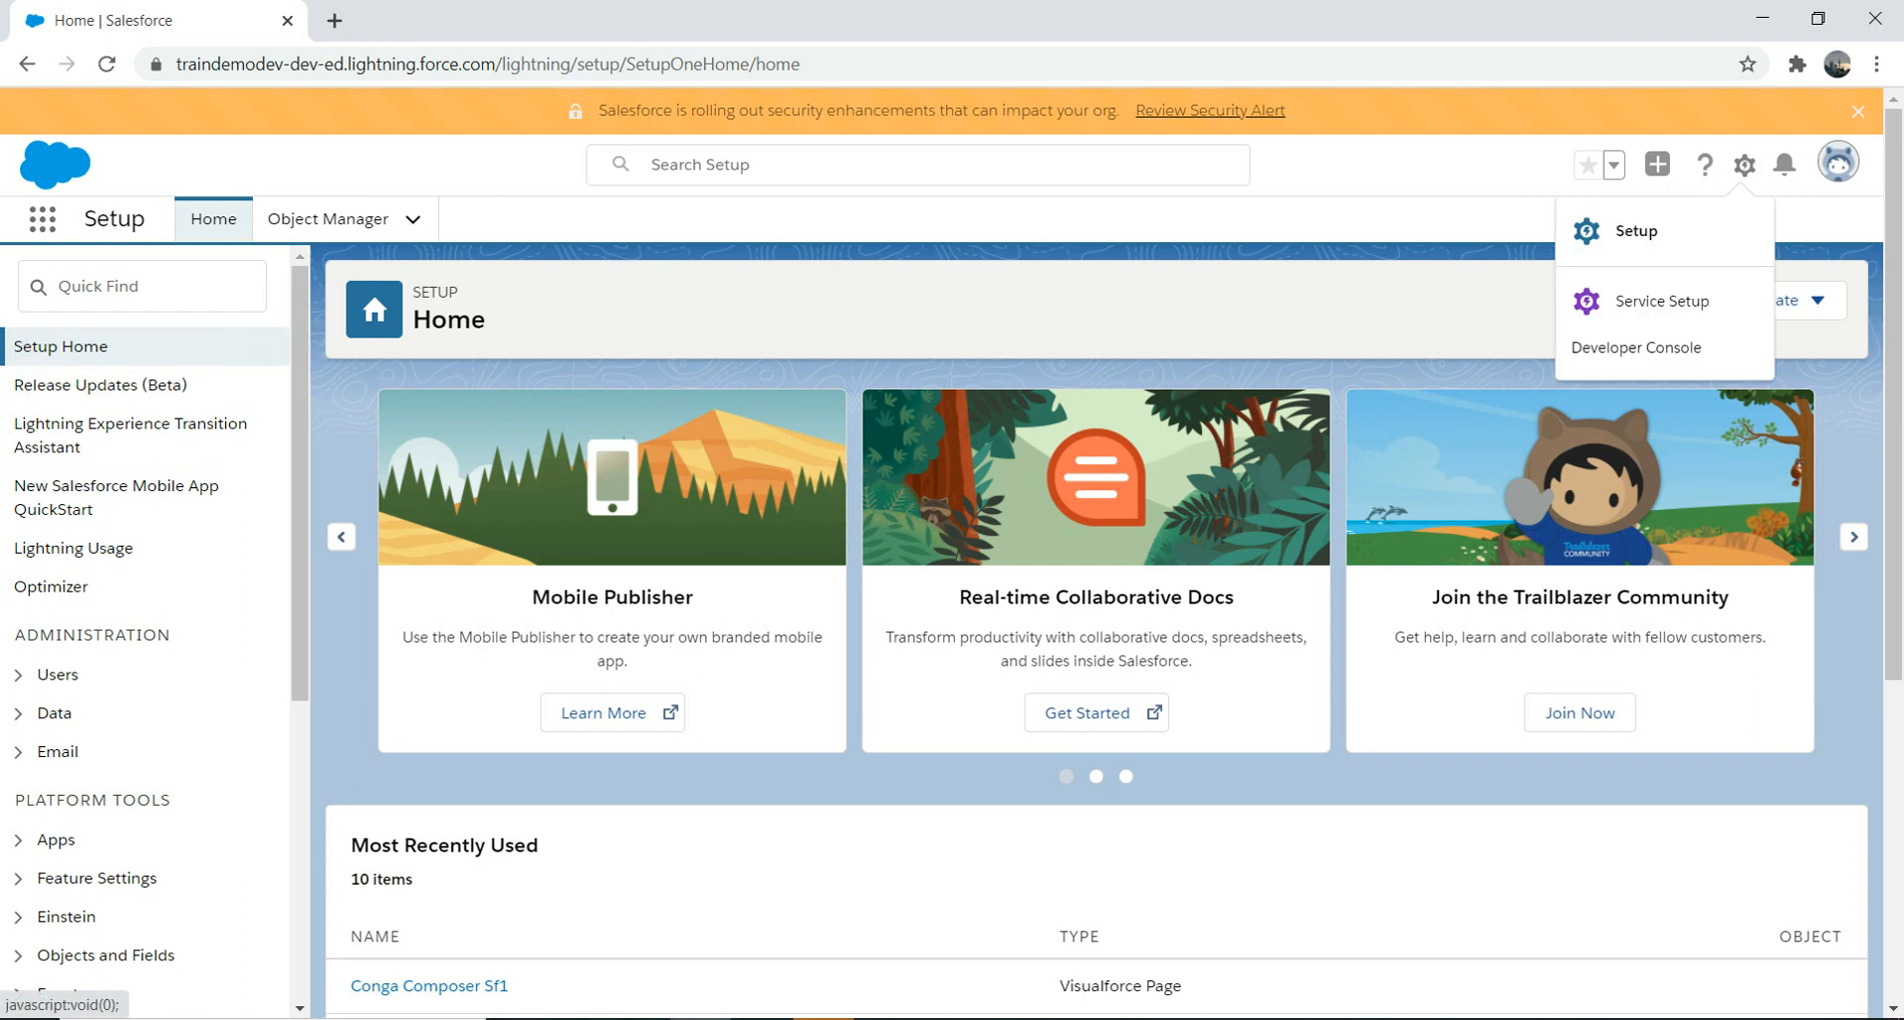
key("Escape")
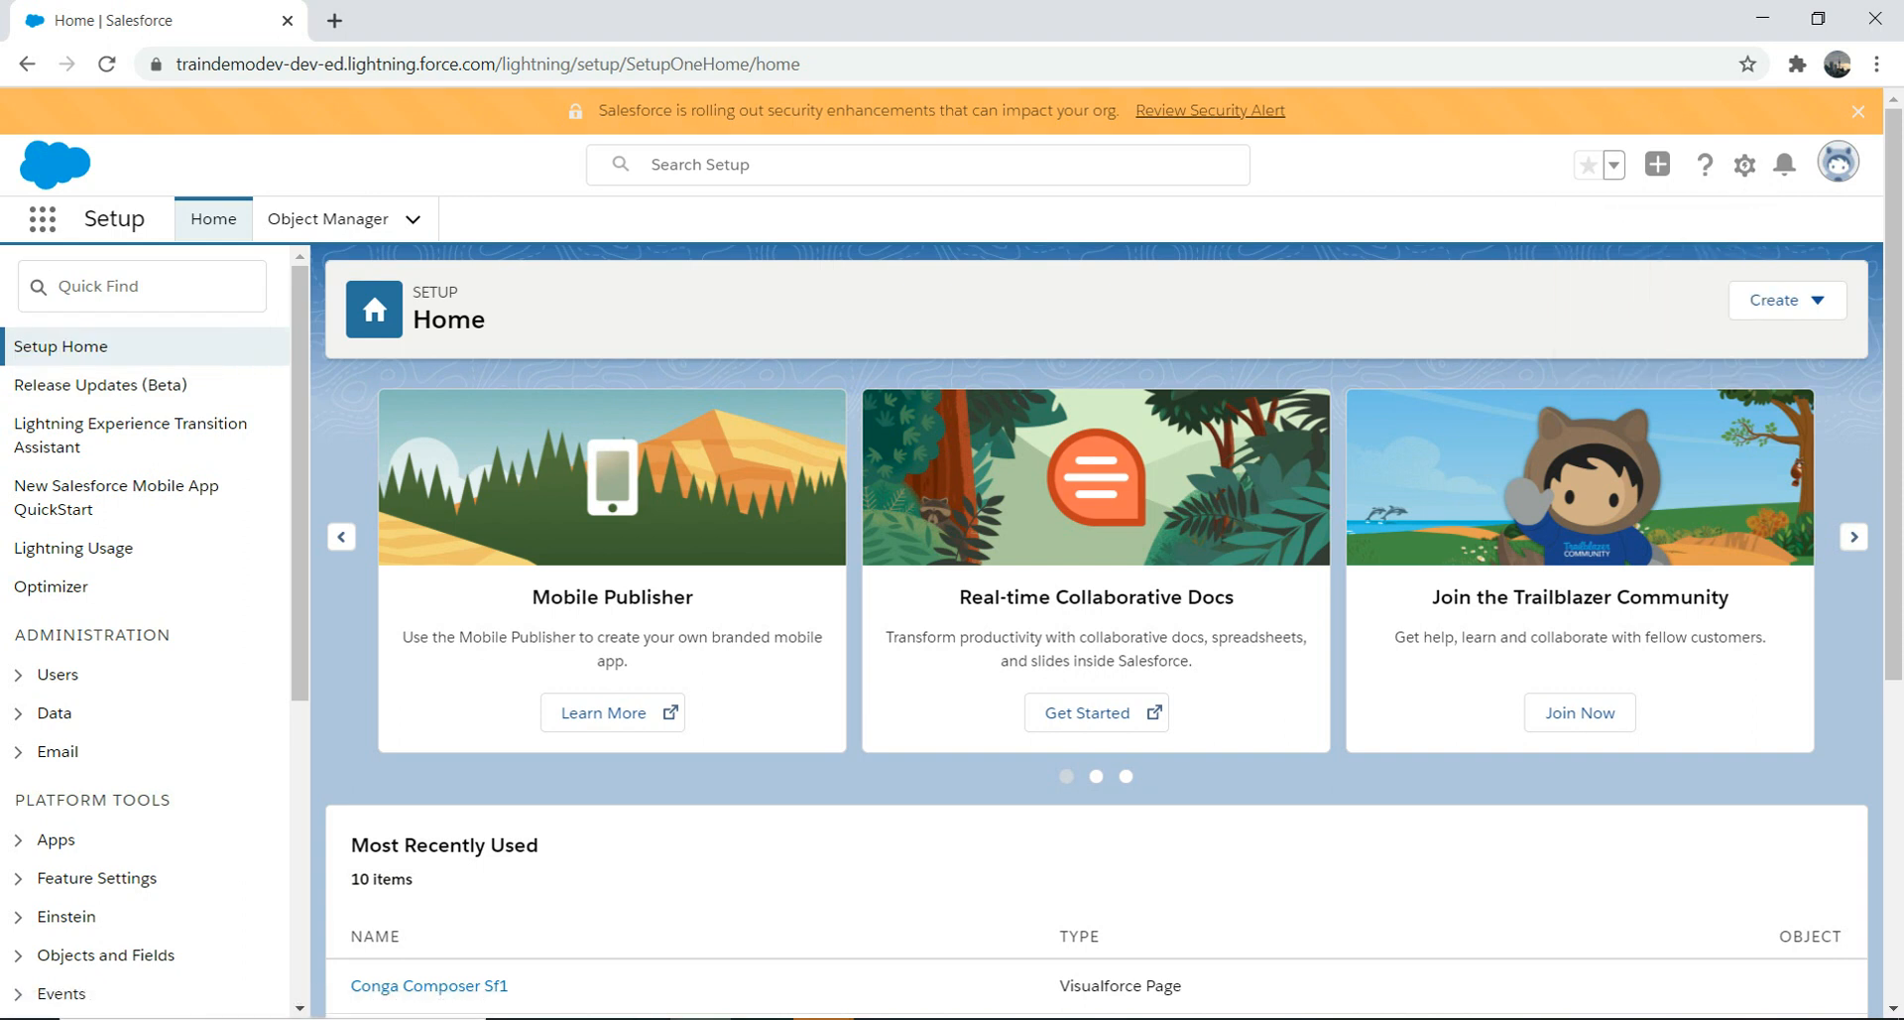
left_click(142, 287)
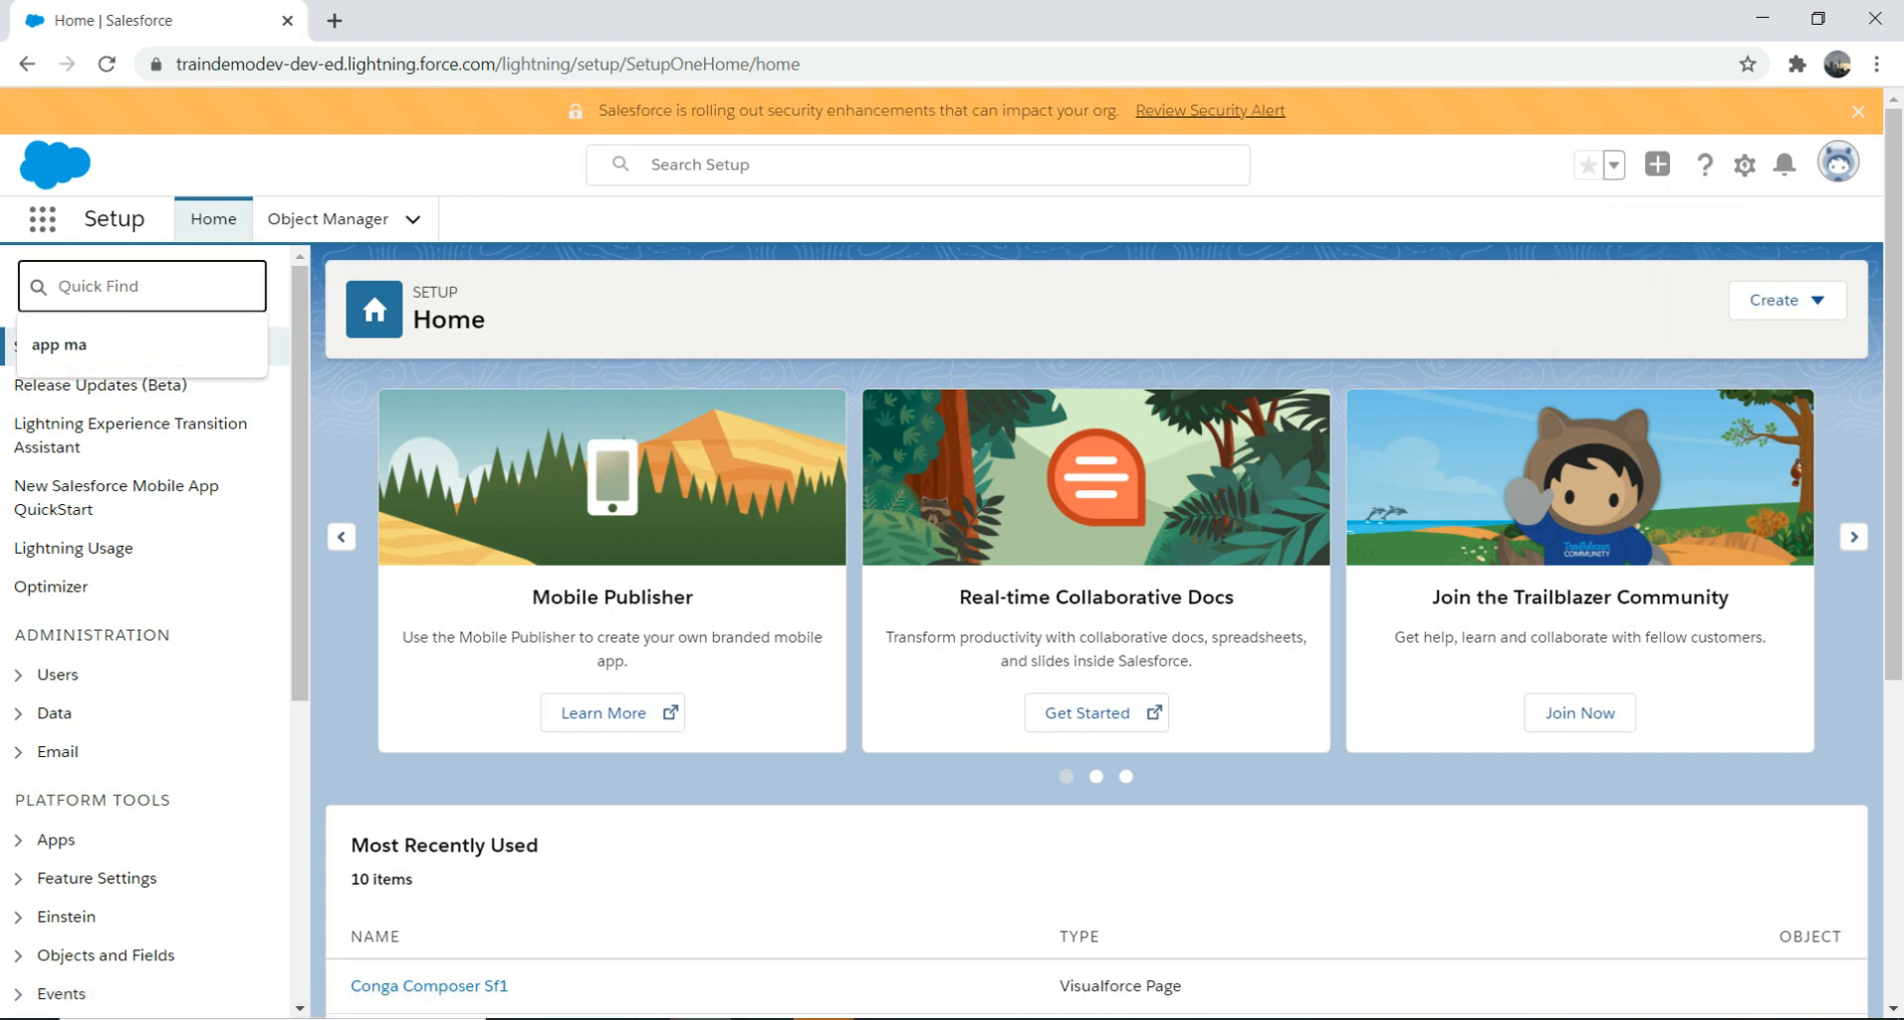
type("app ma")
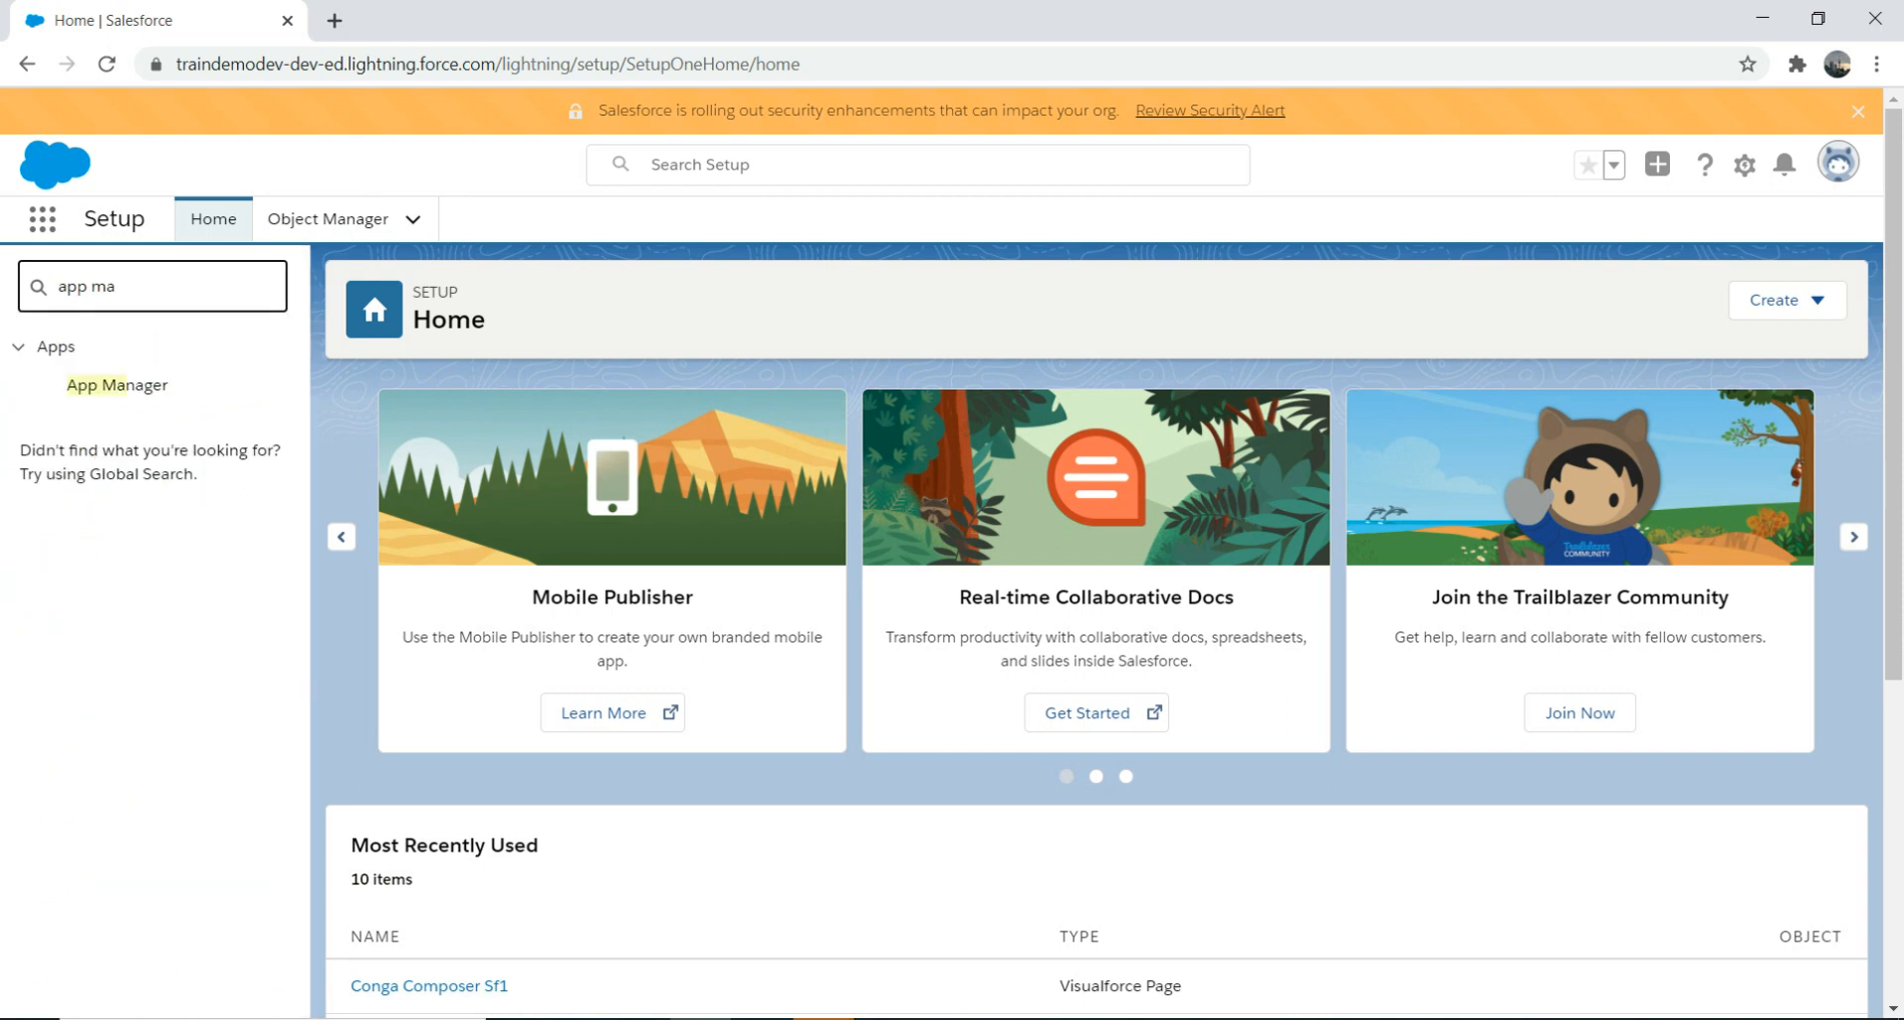
left_click(117, 384)
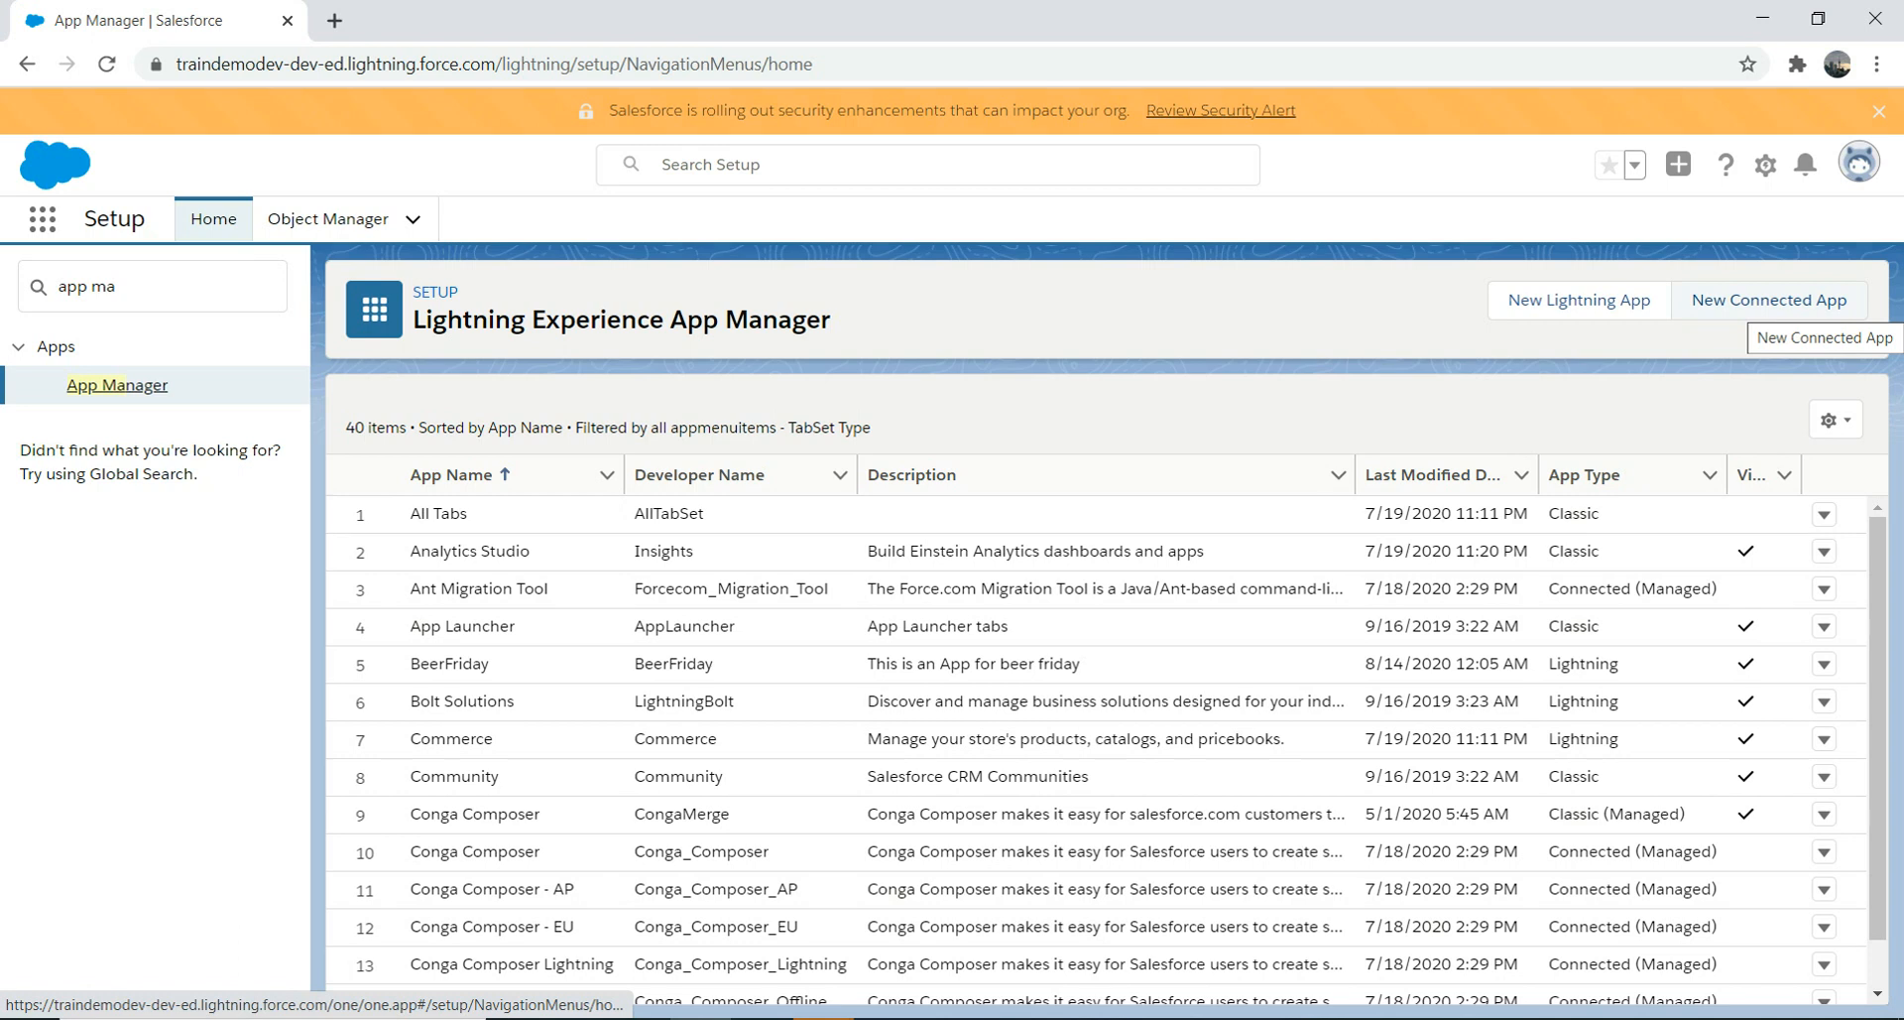
Step: Create a new Lightning app named 'New App' with primary colour #000000 and continue
left_click(1587, 303)
mouse_move(654, 573)
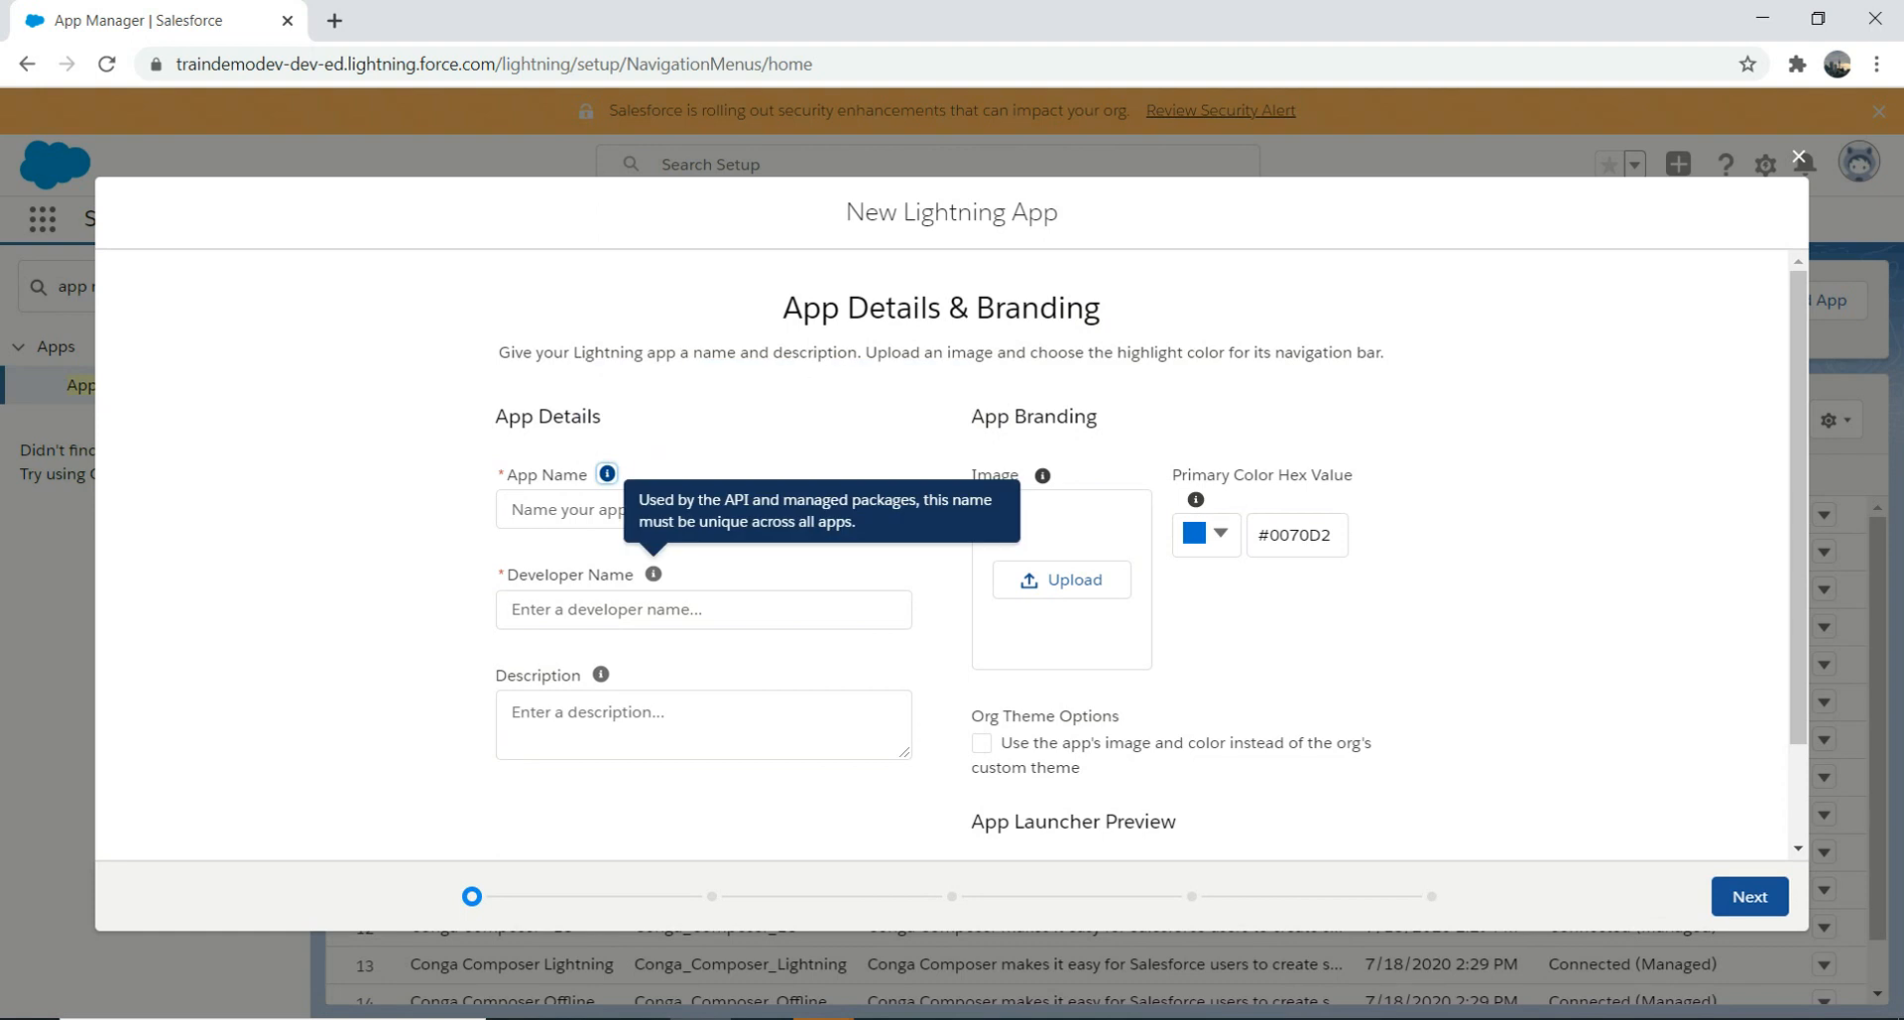
key("Tab")
type("New App")
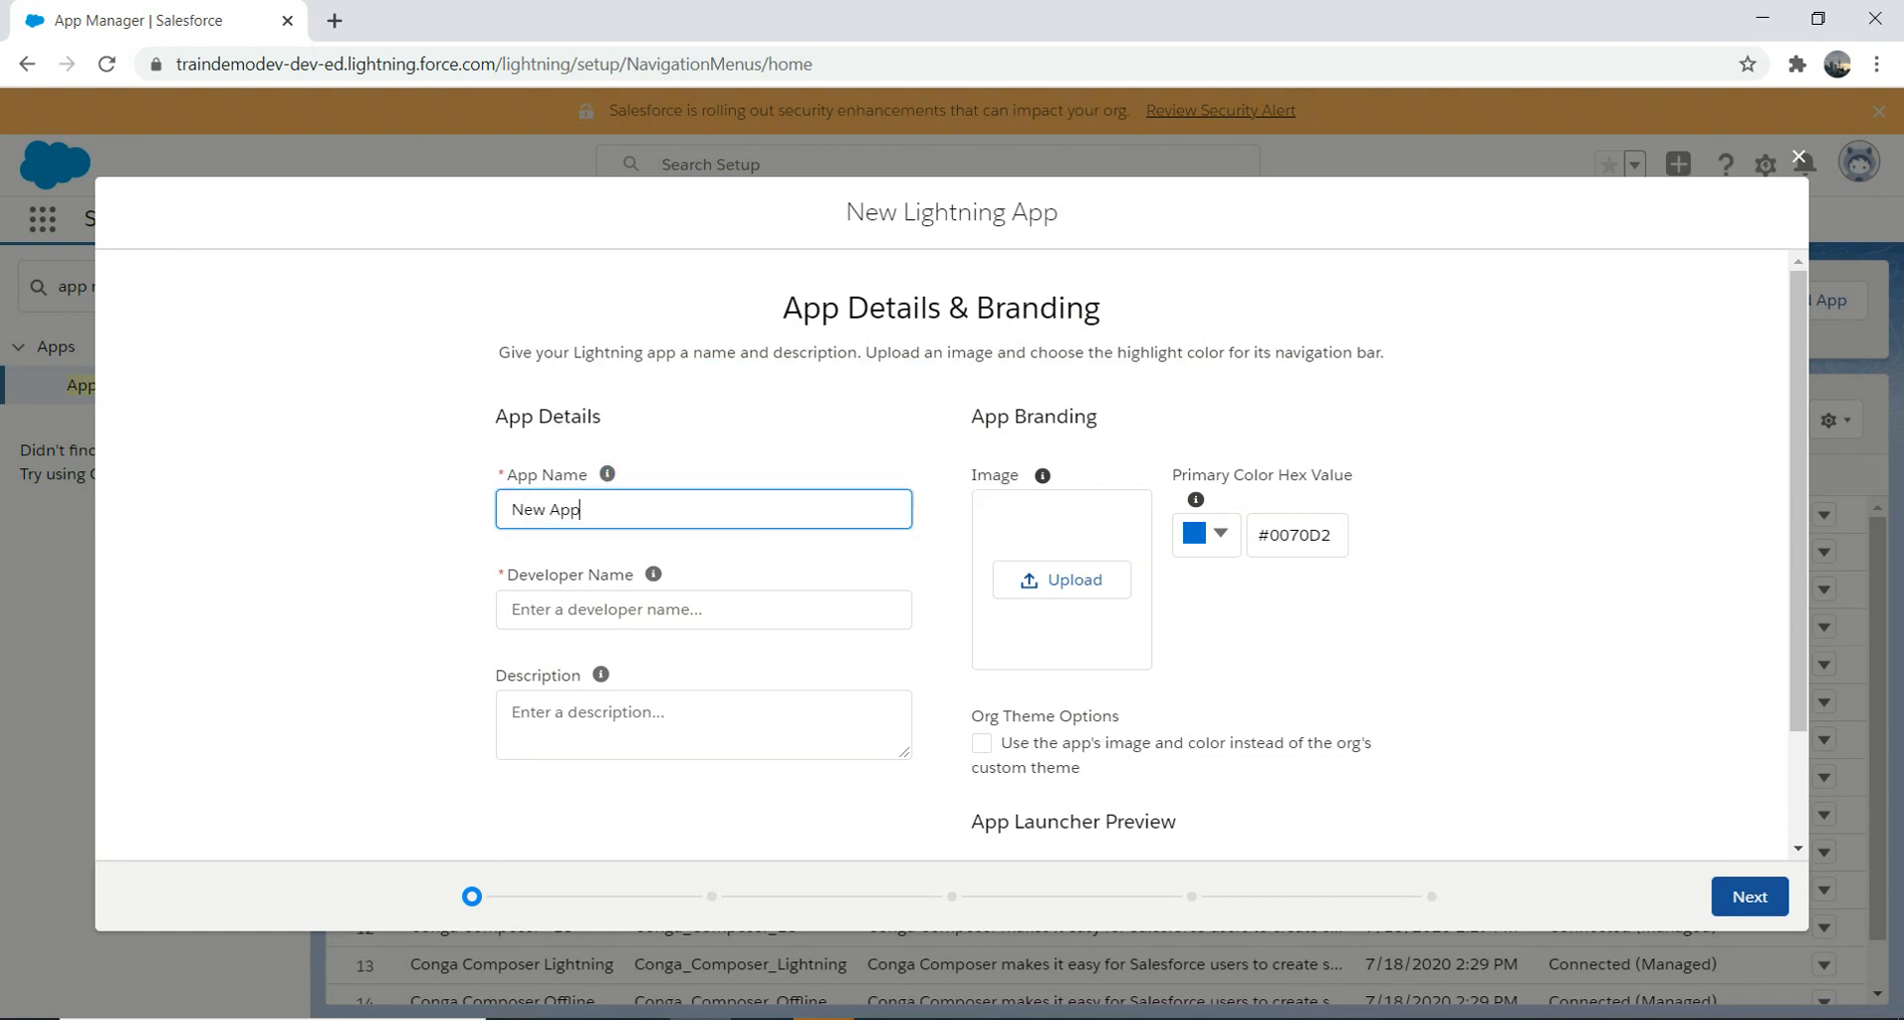
key("Tab")
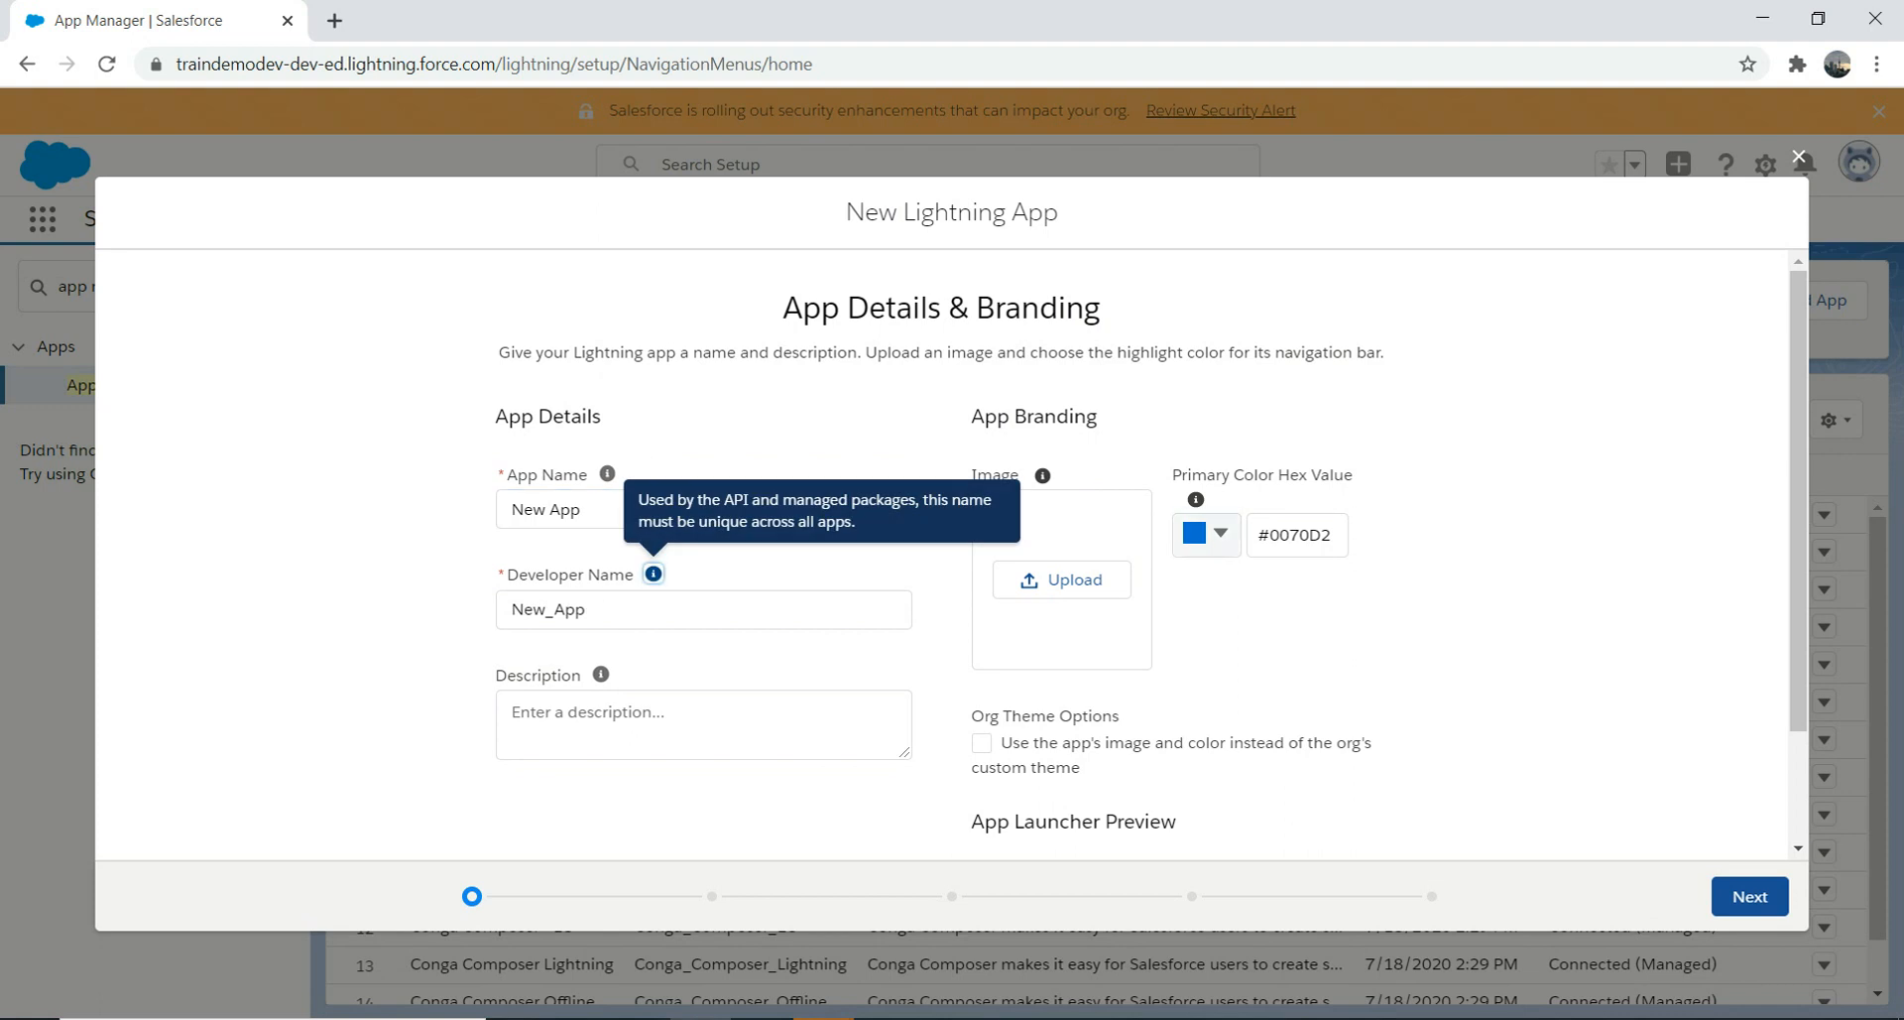
left_click(1207, 535)
left_click(1297, 692)
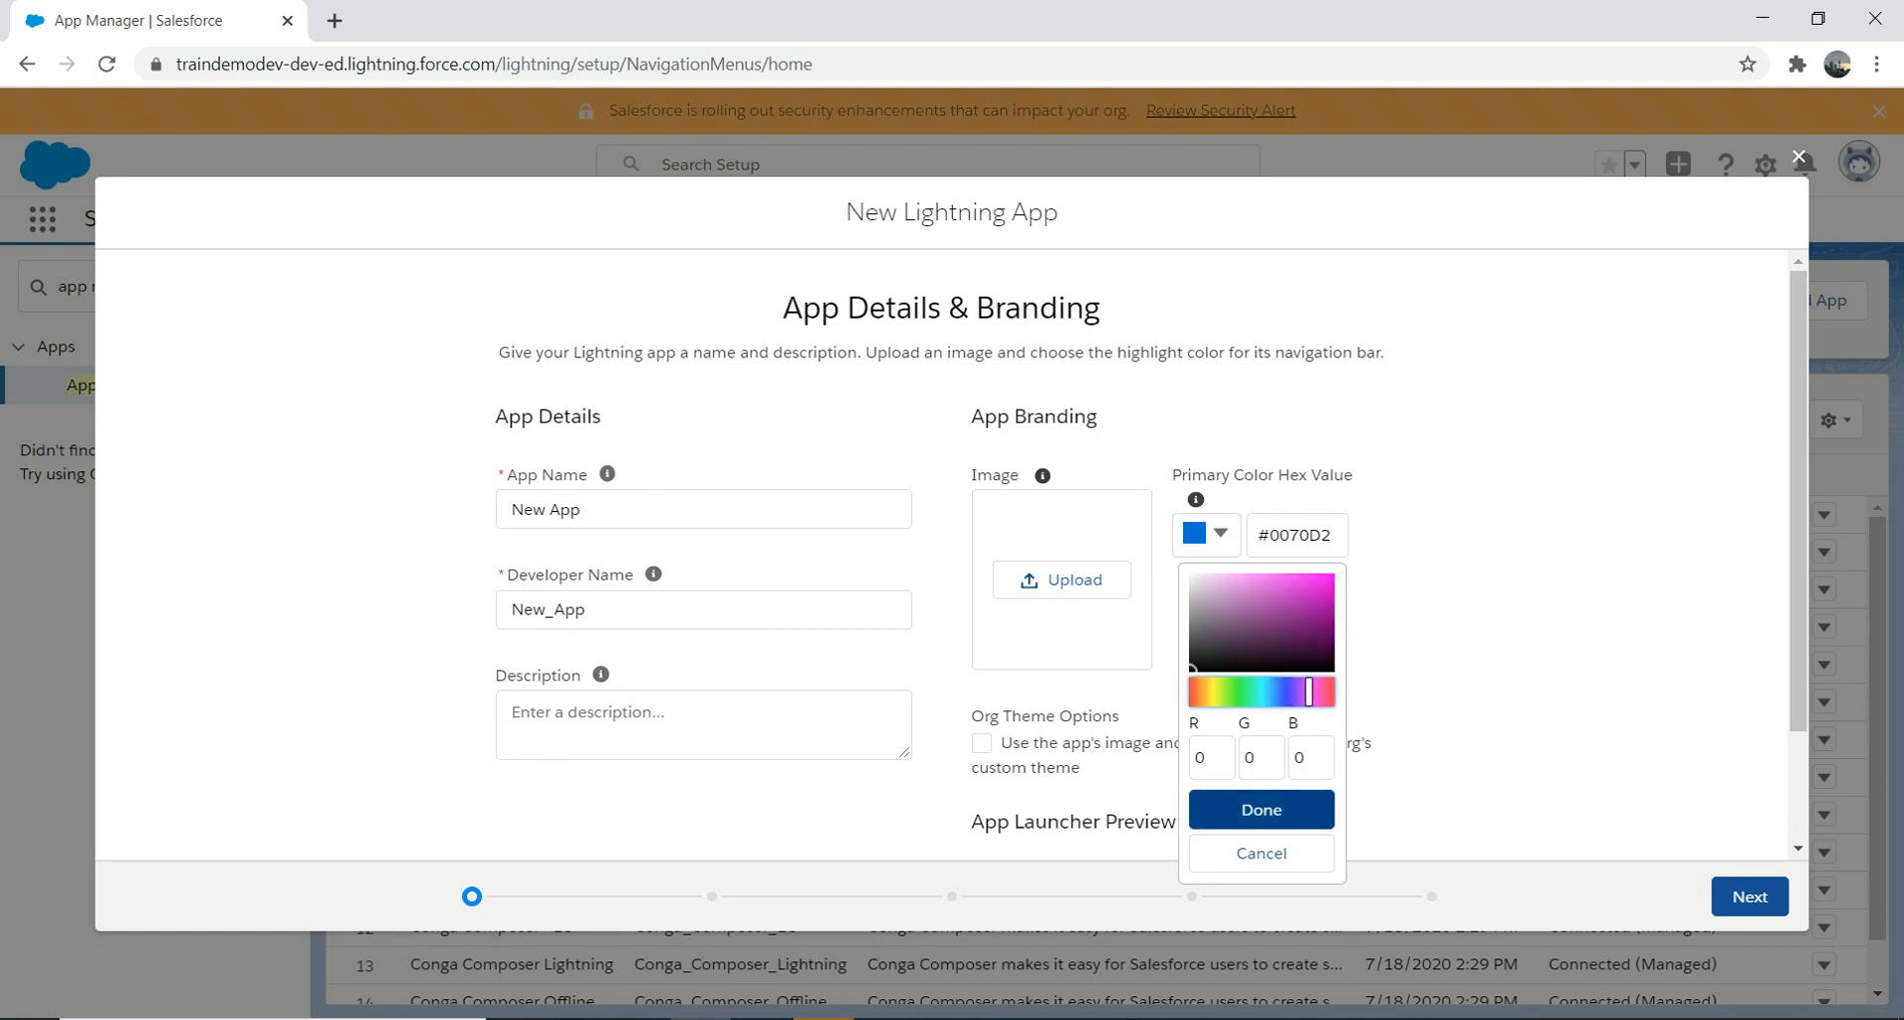
left_click(1262, 809)
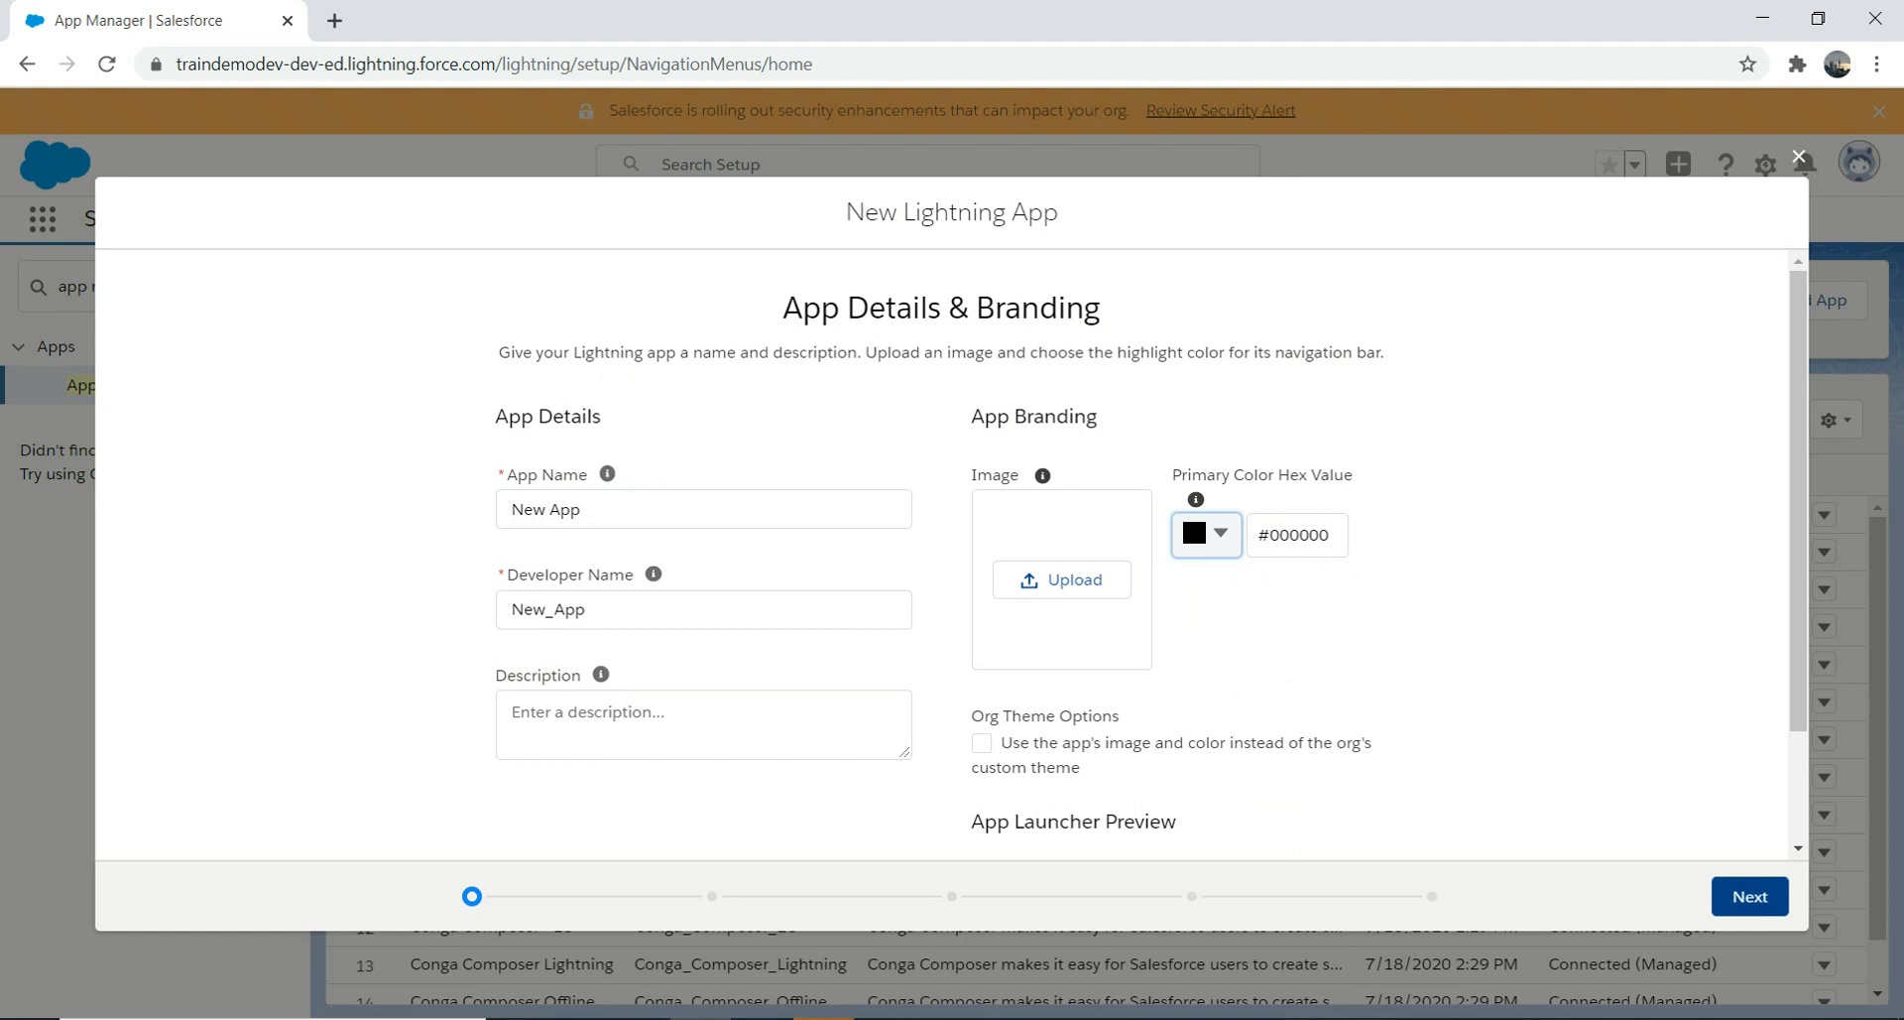
left_click(1751, 895)
mouse_move(784, 393)
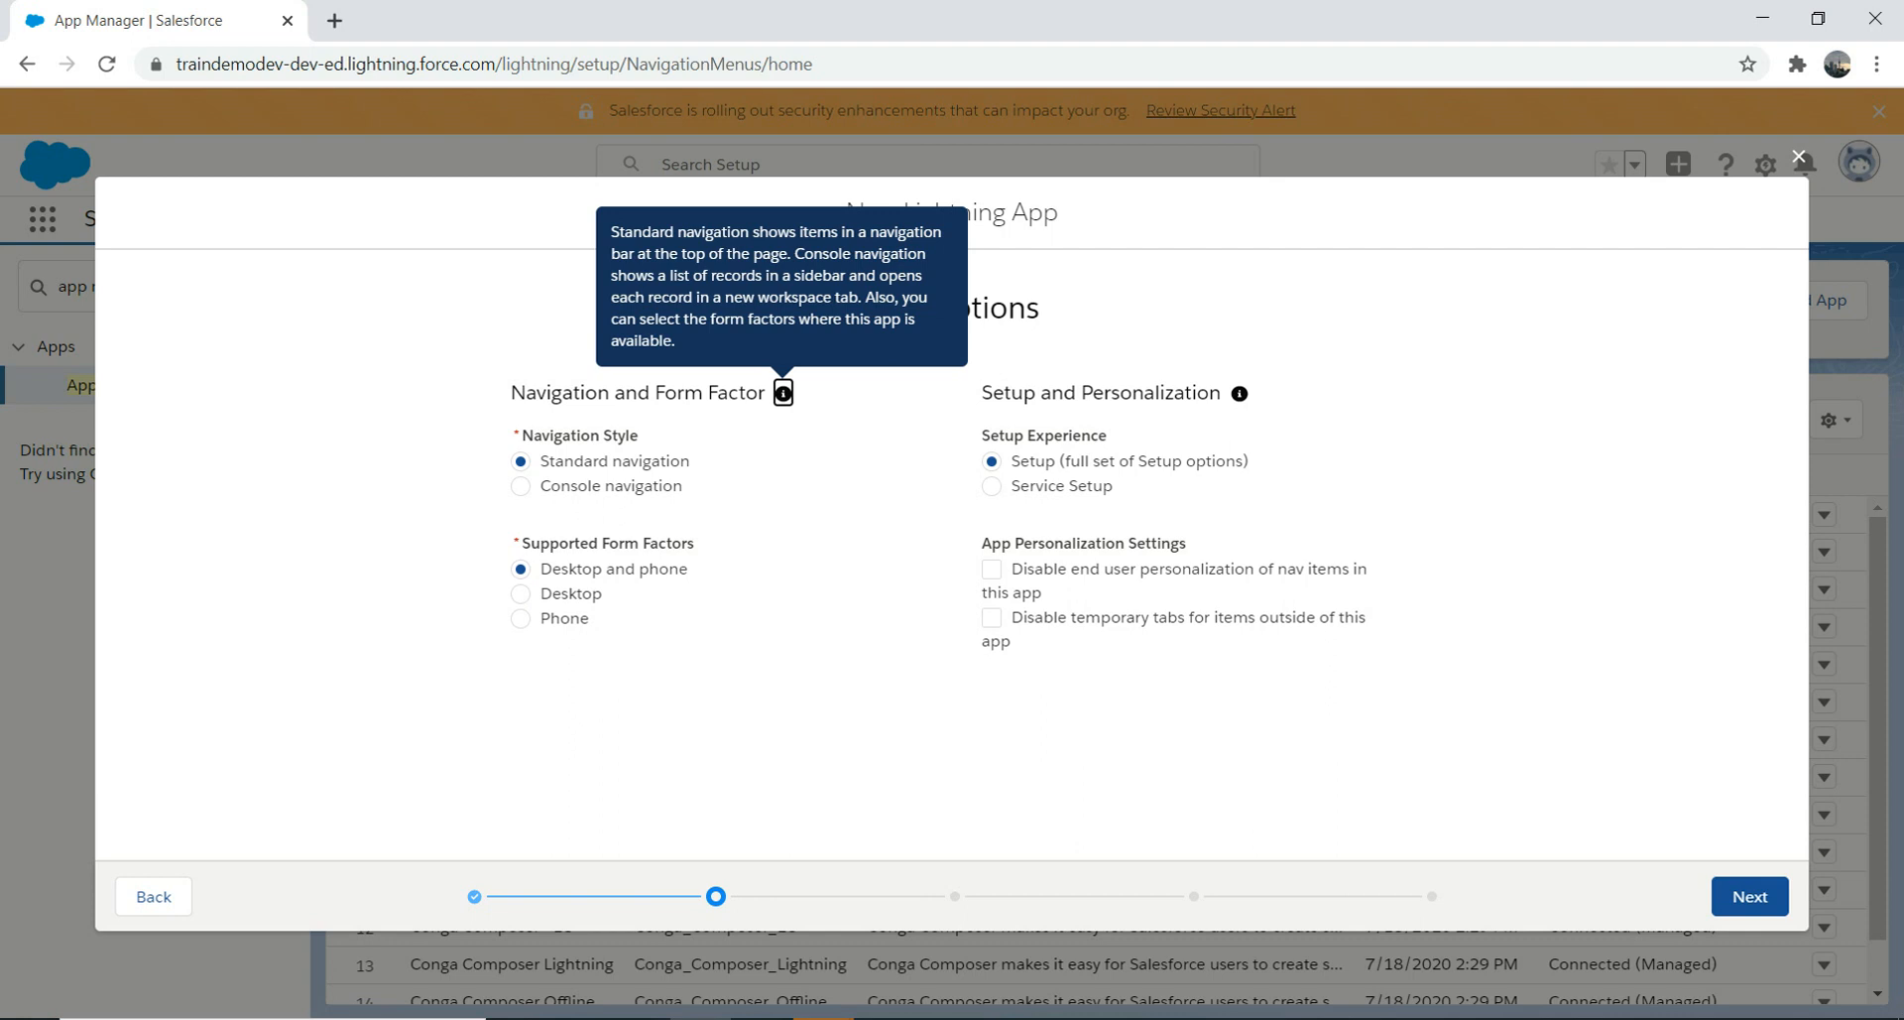
Step: Add a Flow utility item running Account Creation Flow, then continue to Navigation Items
left_click(1750, 896)
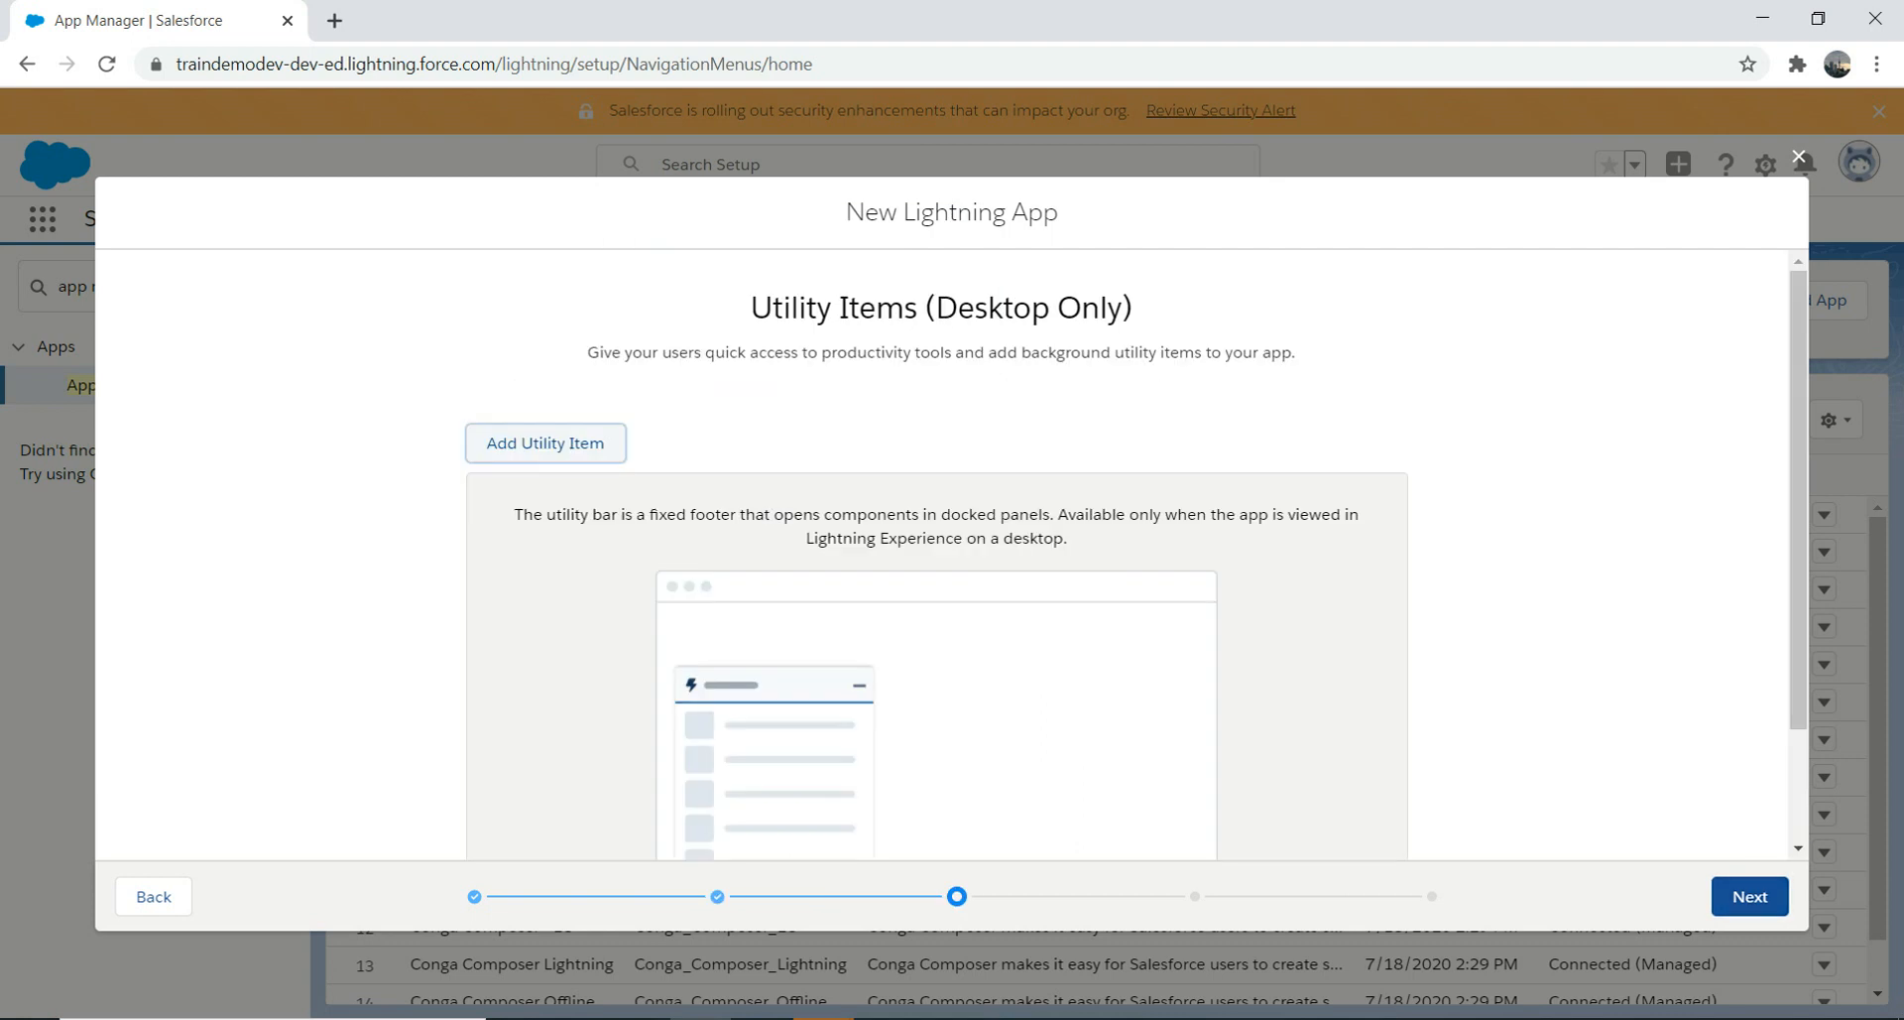
left_click(545, 442)
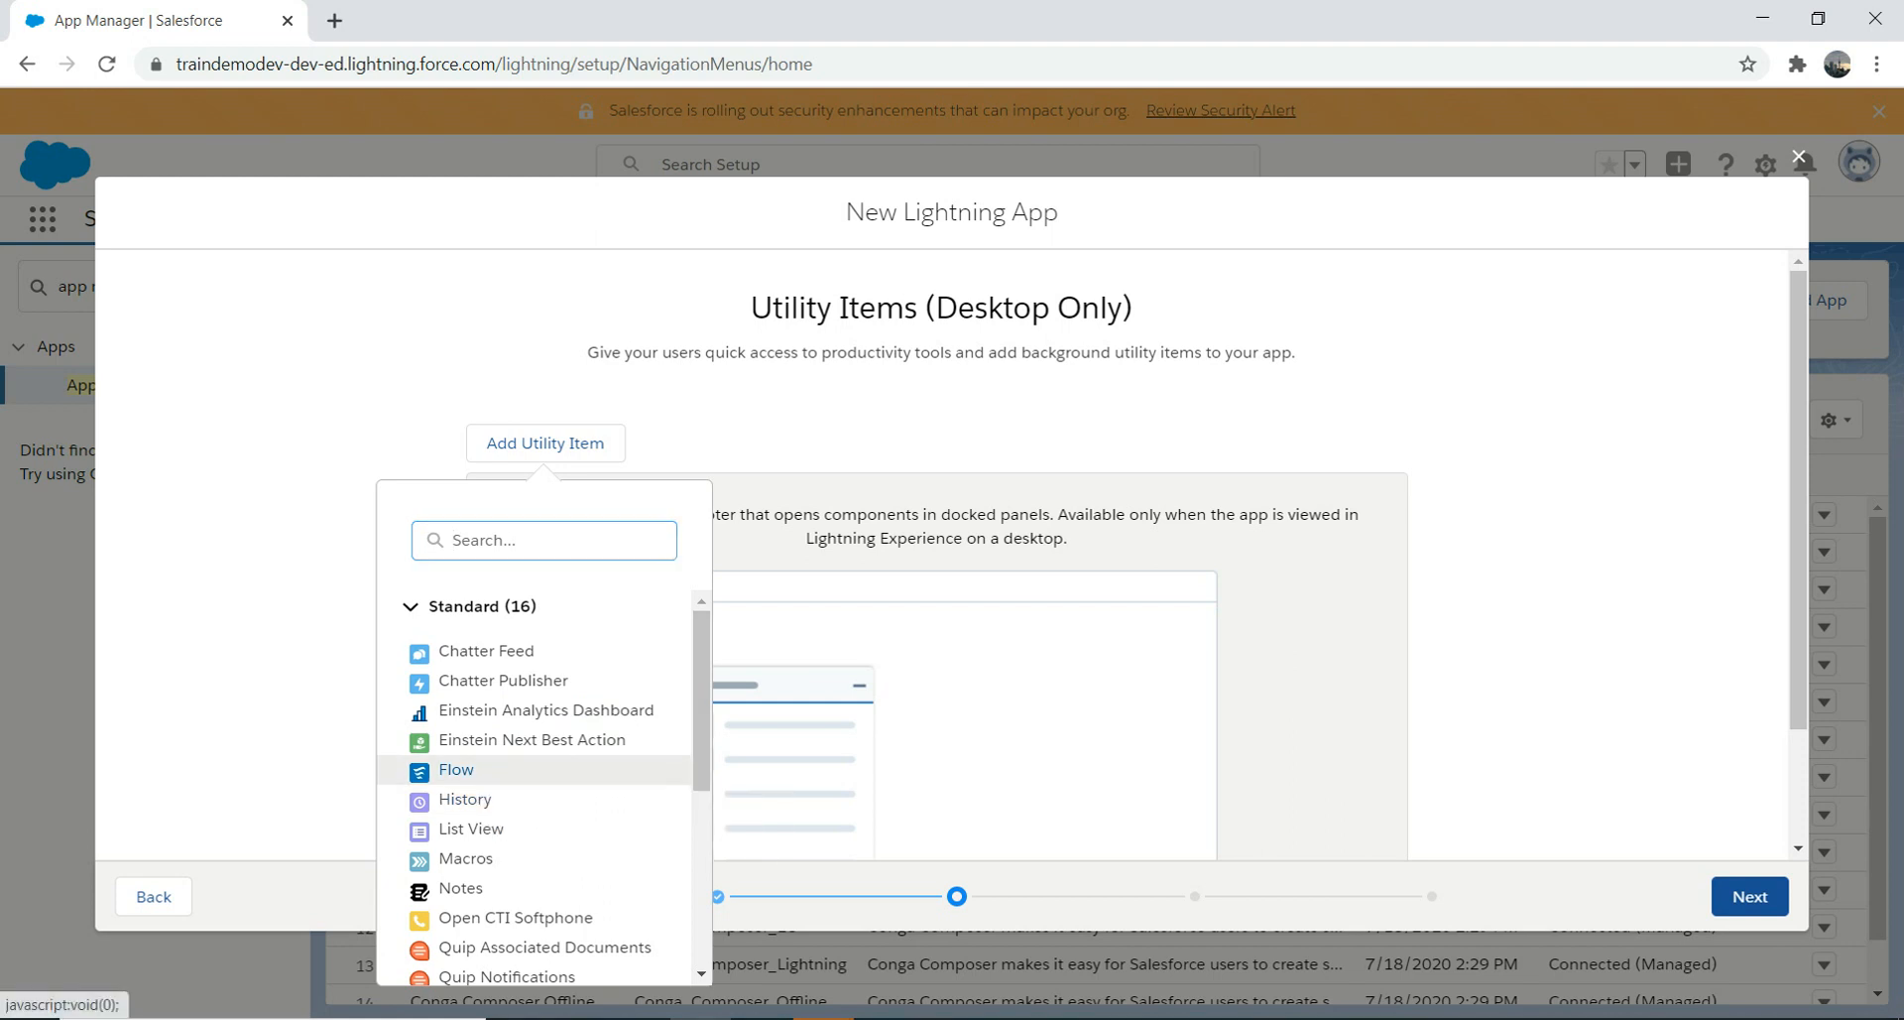
left_click(456, 769)
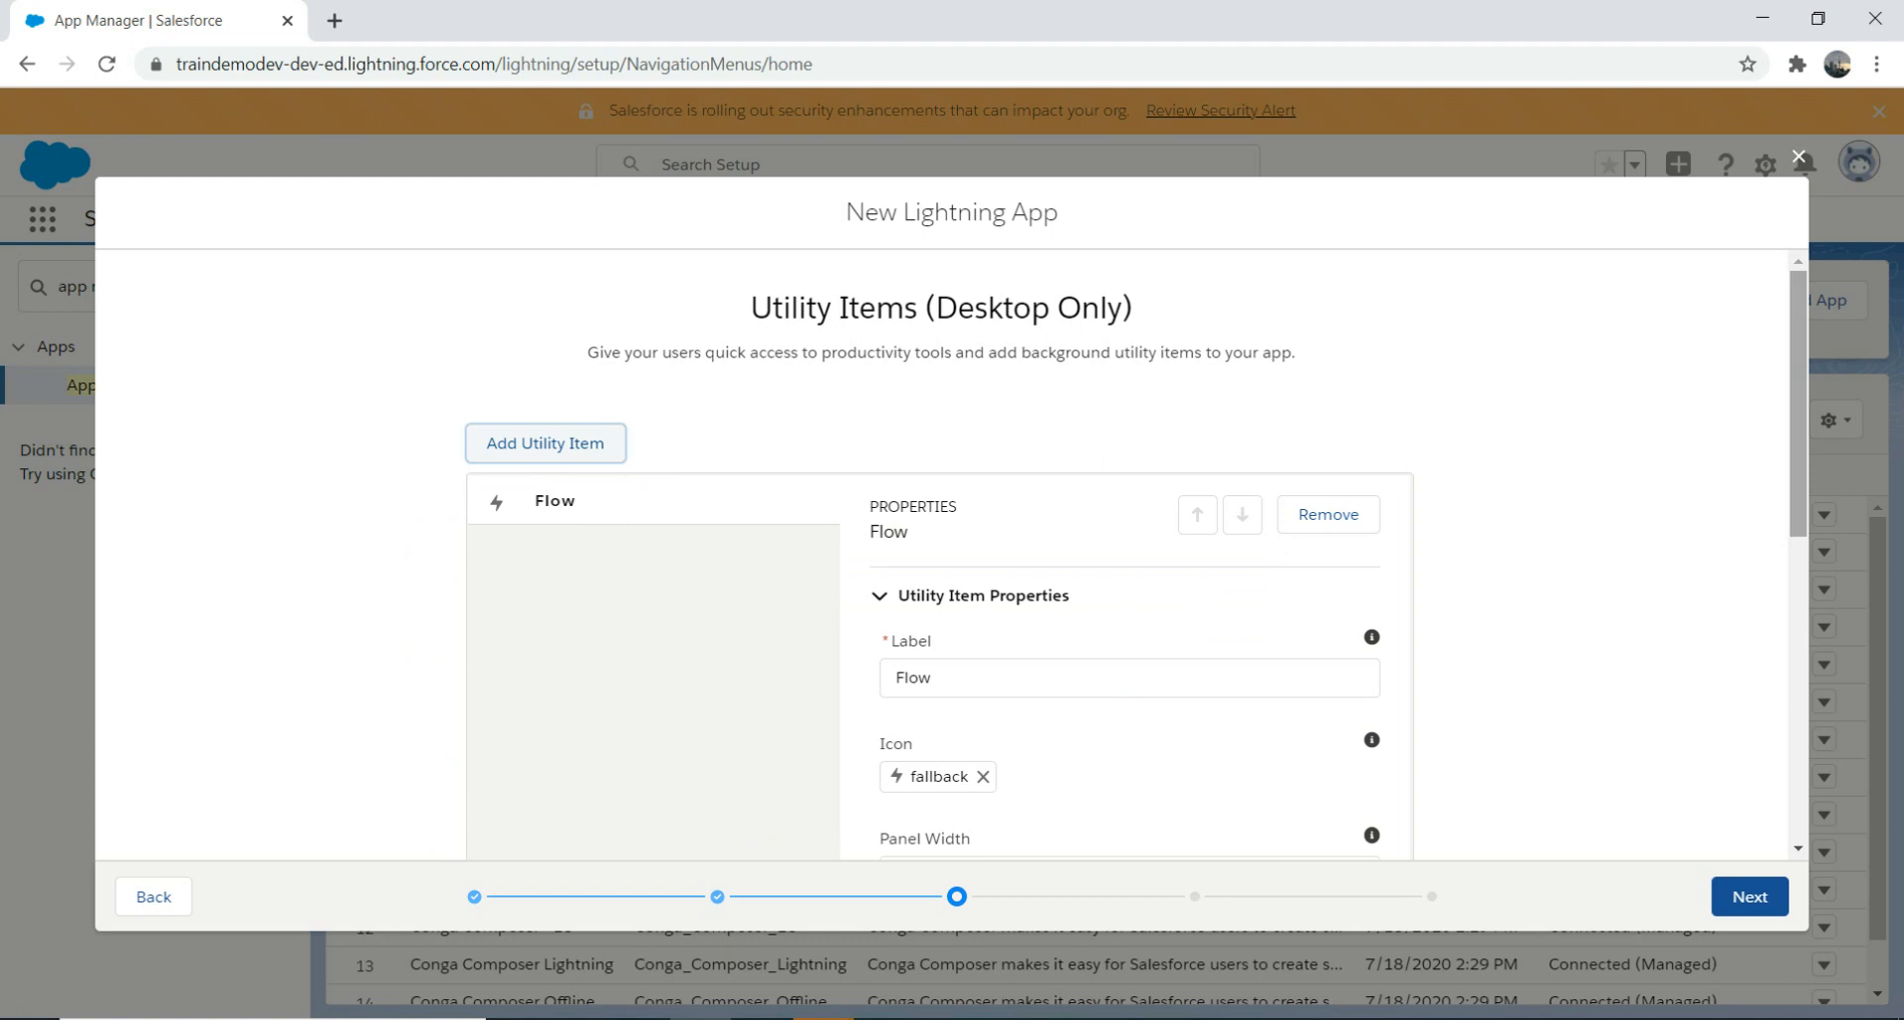
scroll(1131, 555, "down", 5)
scroll(1130, 555, "down", 1)
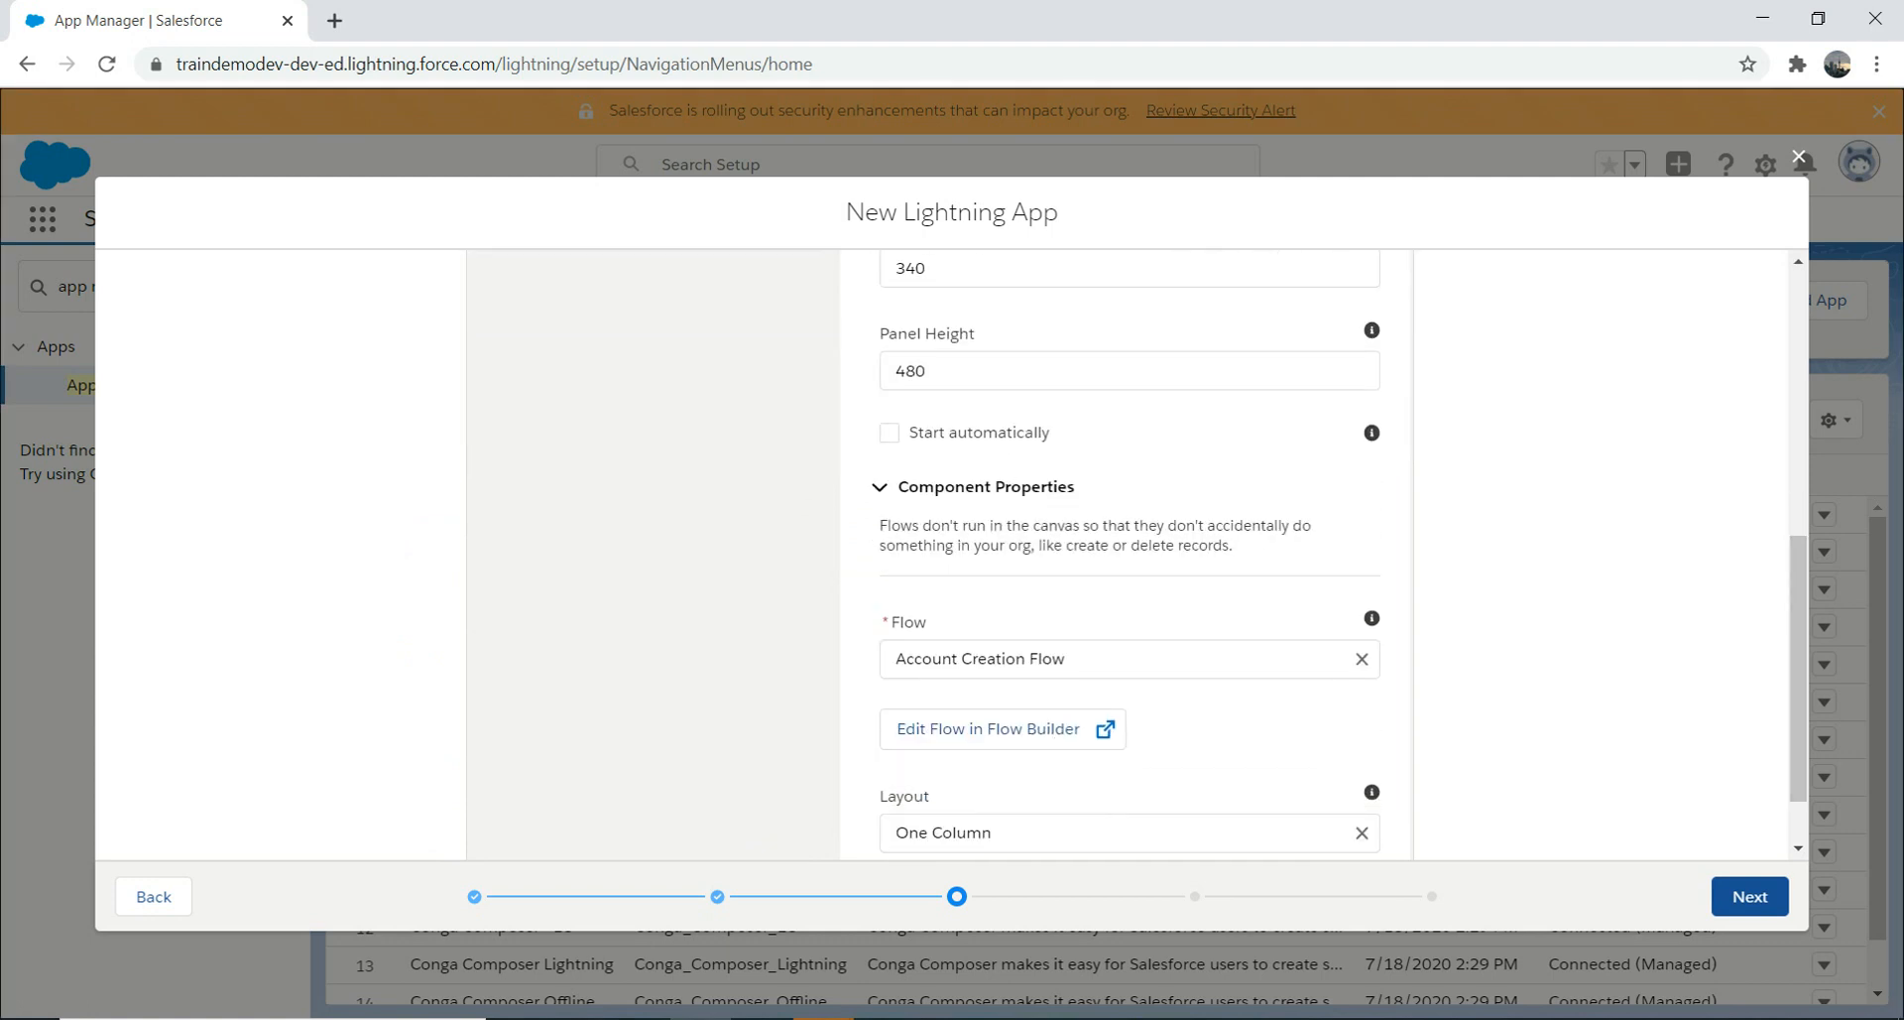
left_click(1750, 896)
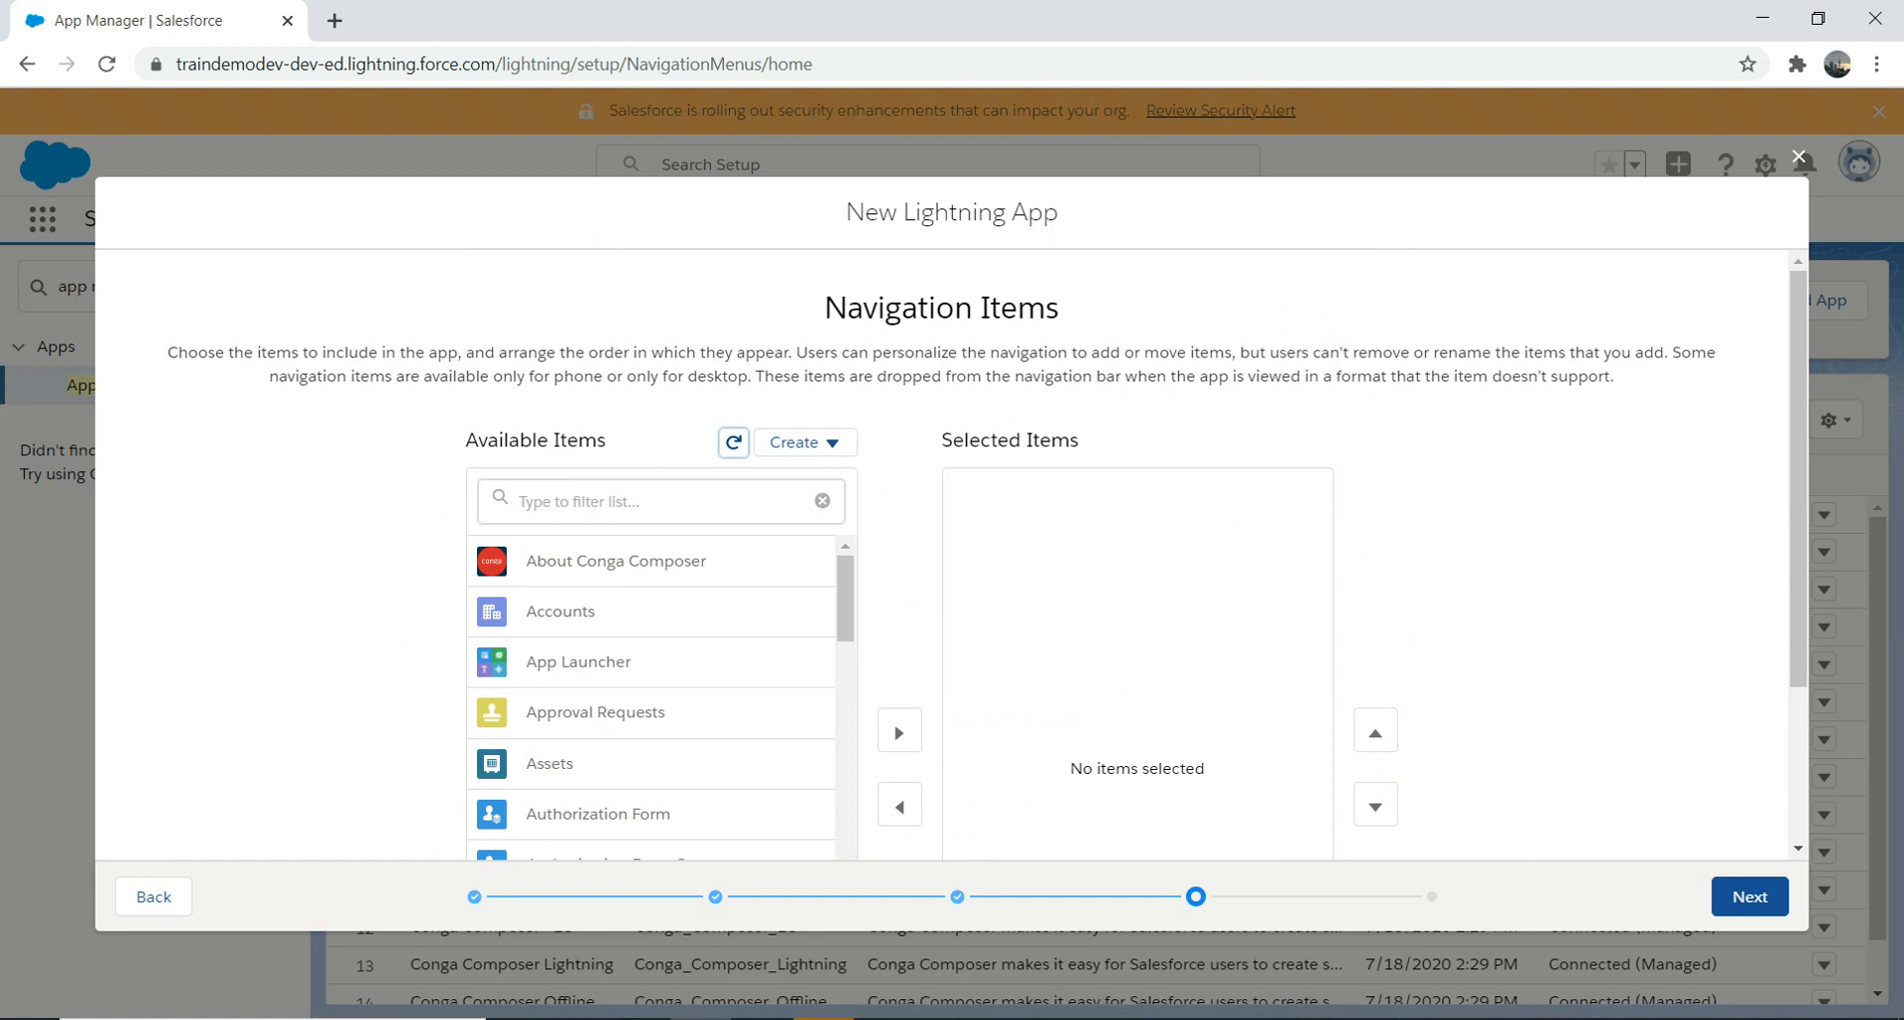
Step: Move BeerFridays, BeerLog, Beers SoldS and Calendar into the selected navigation items
scroll(650, 694, "down", 5)
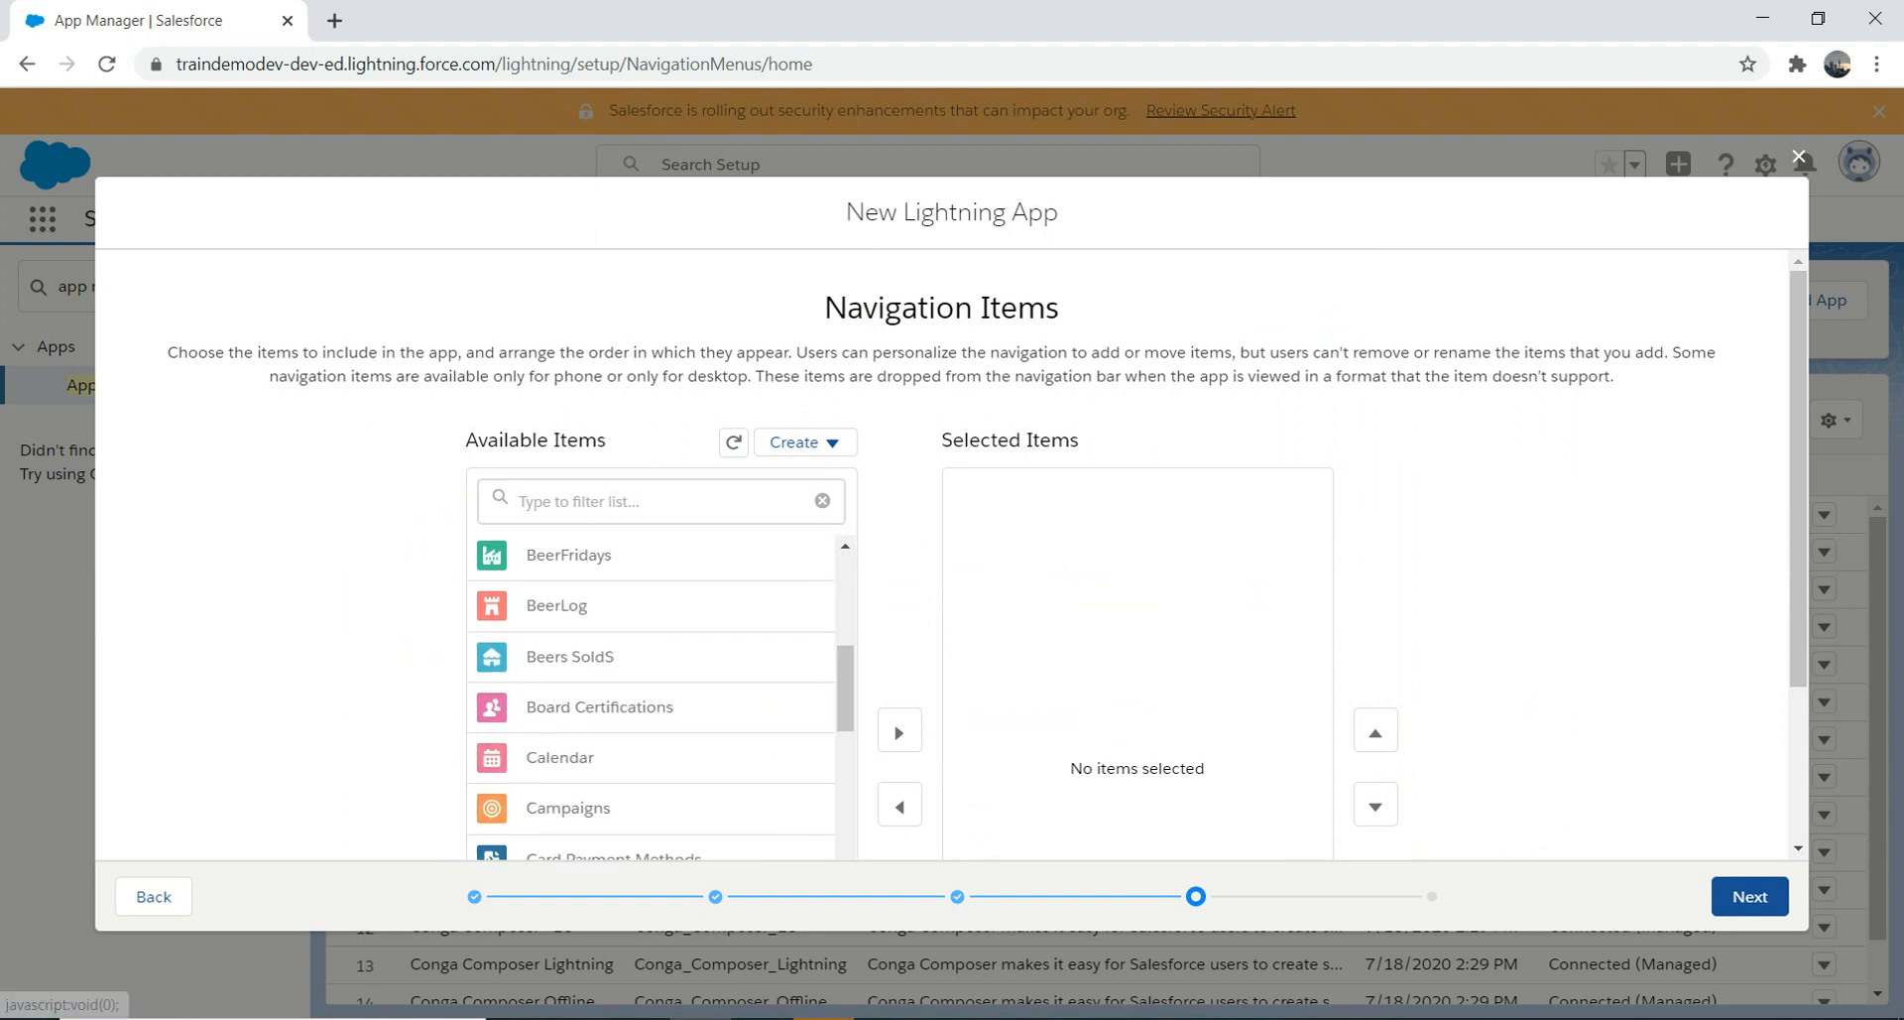
scroll(596, 397, "down", 2)
left_click(899, 568)
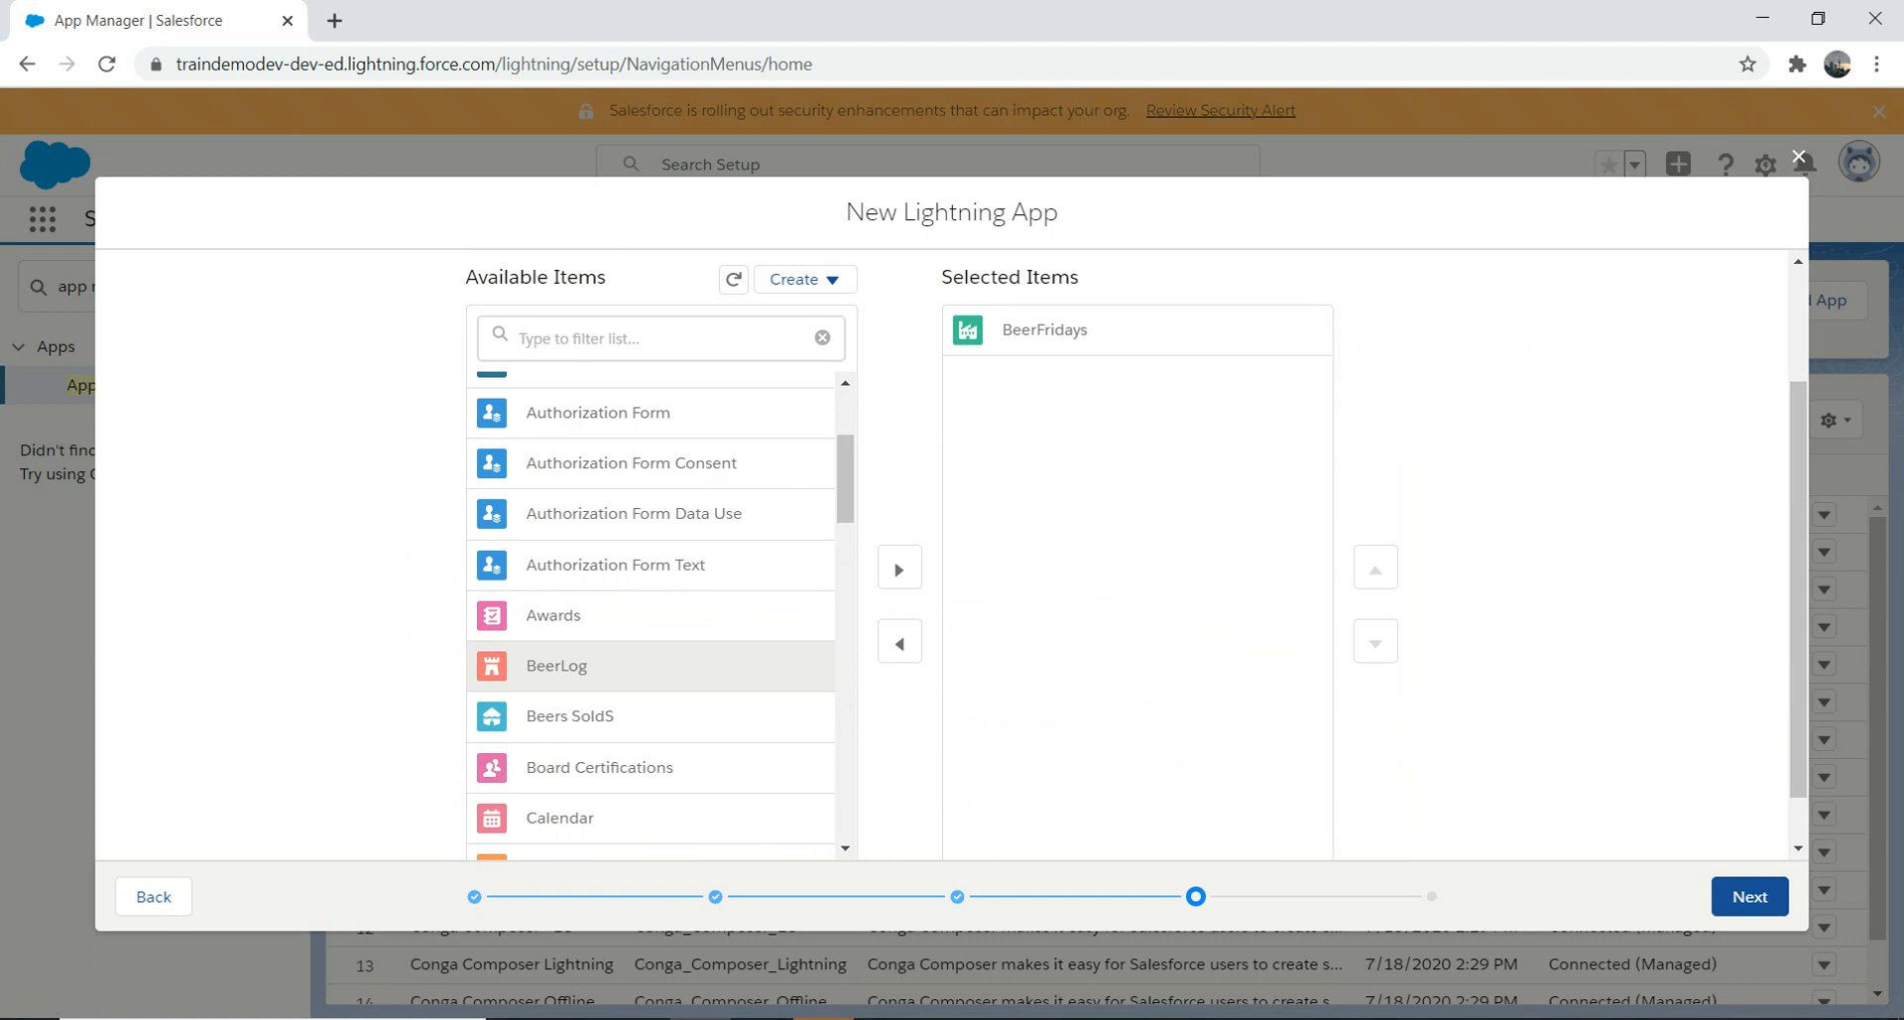
left_click(900, 568)
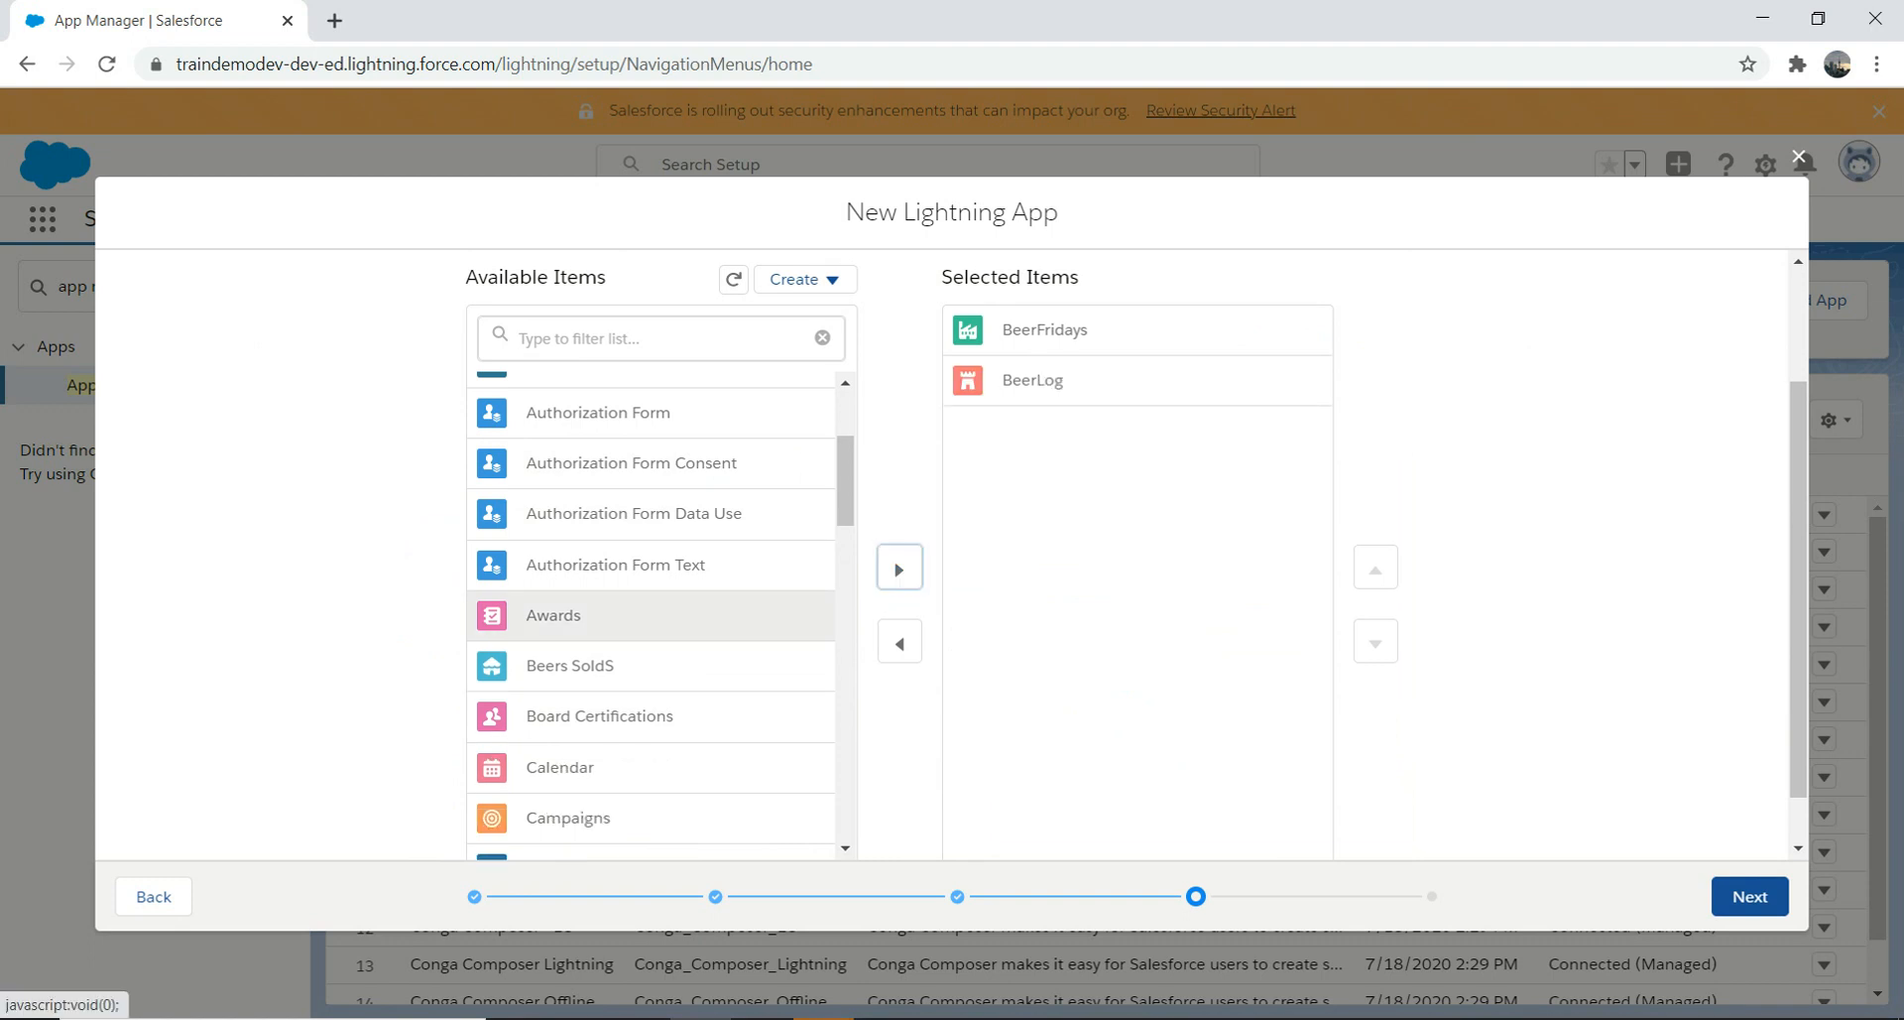
left_click(900, 568)
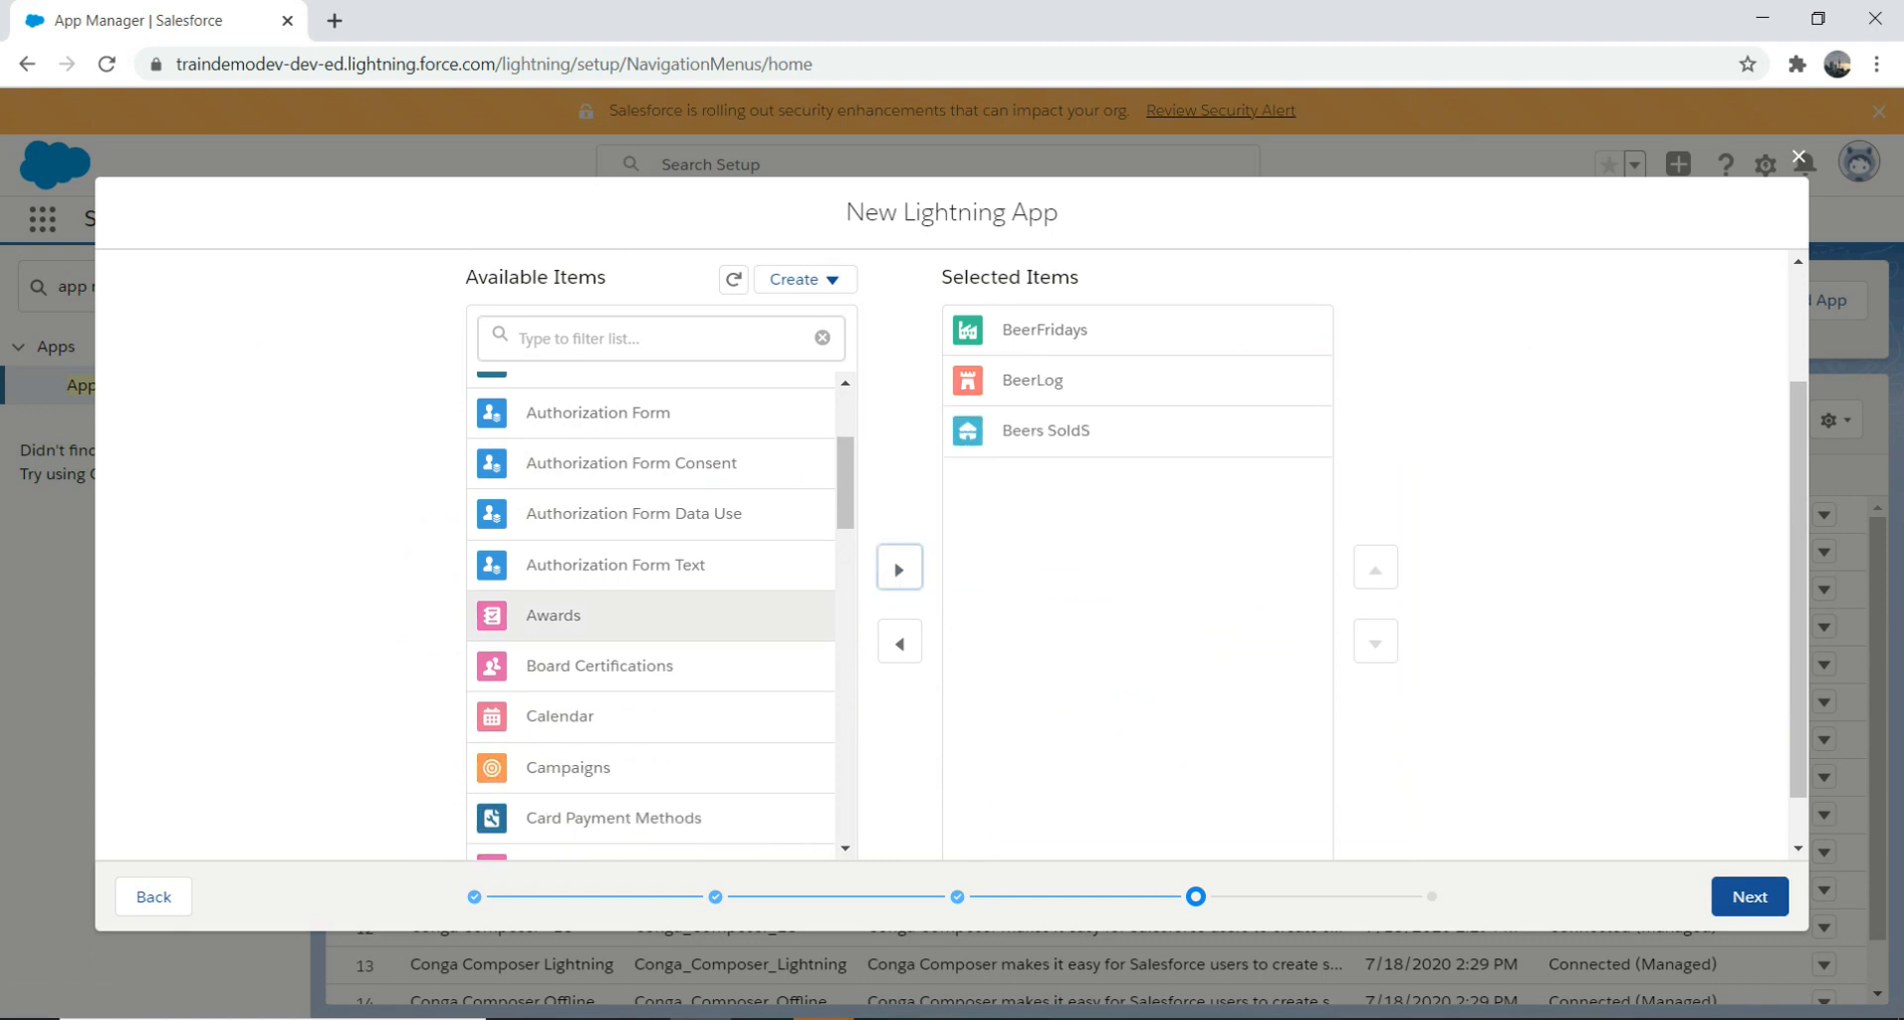
scroll(650, 615, "down", 2)
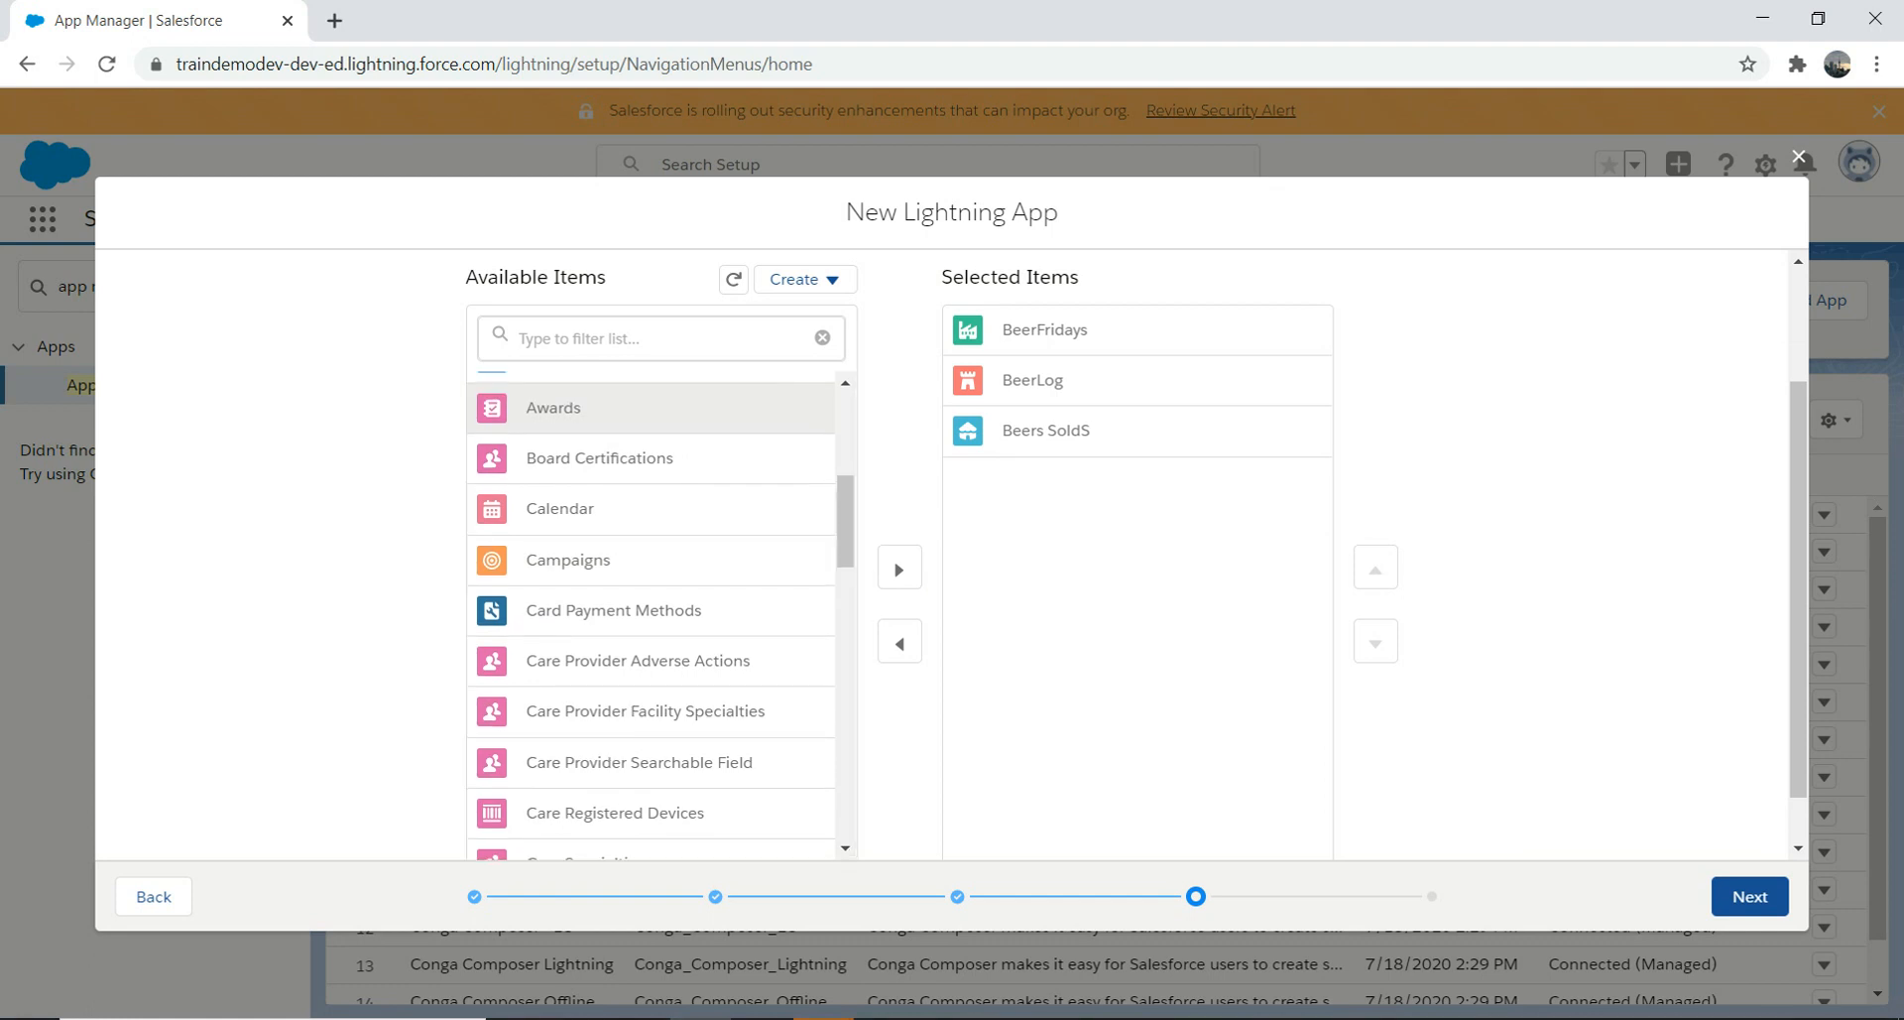
left_click(561, 507)
left_click(900, 568)
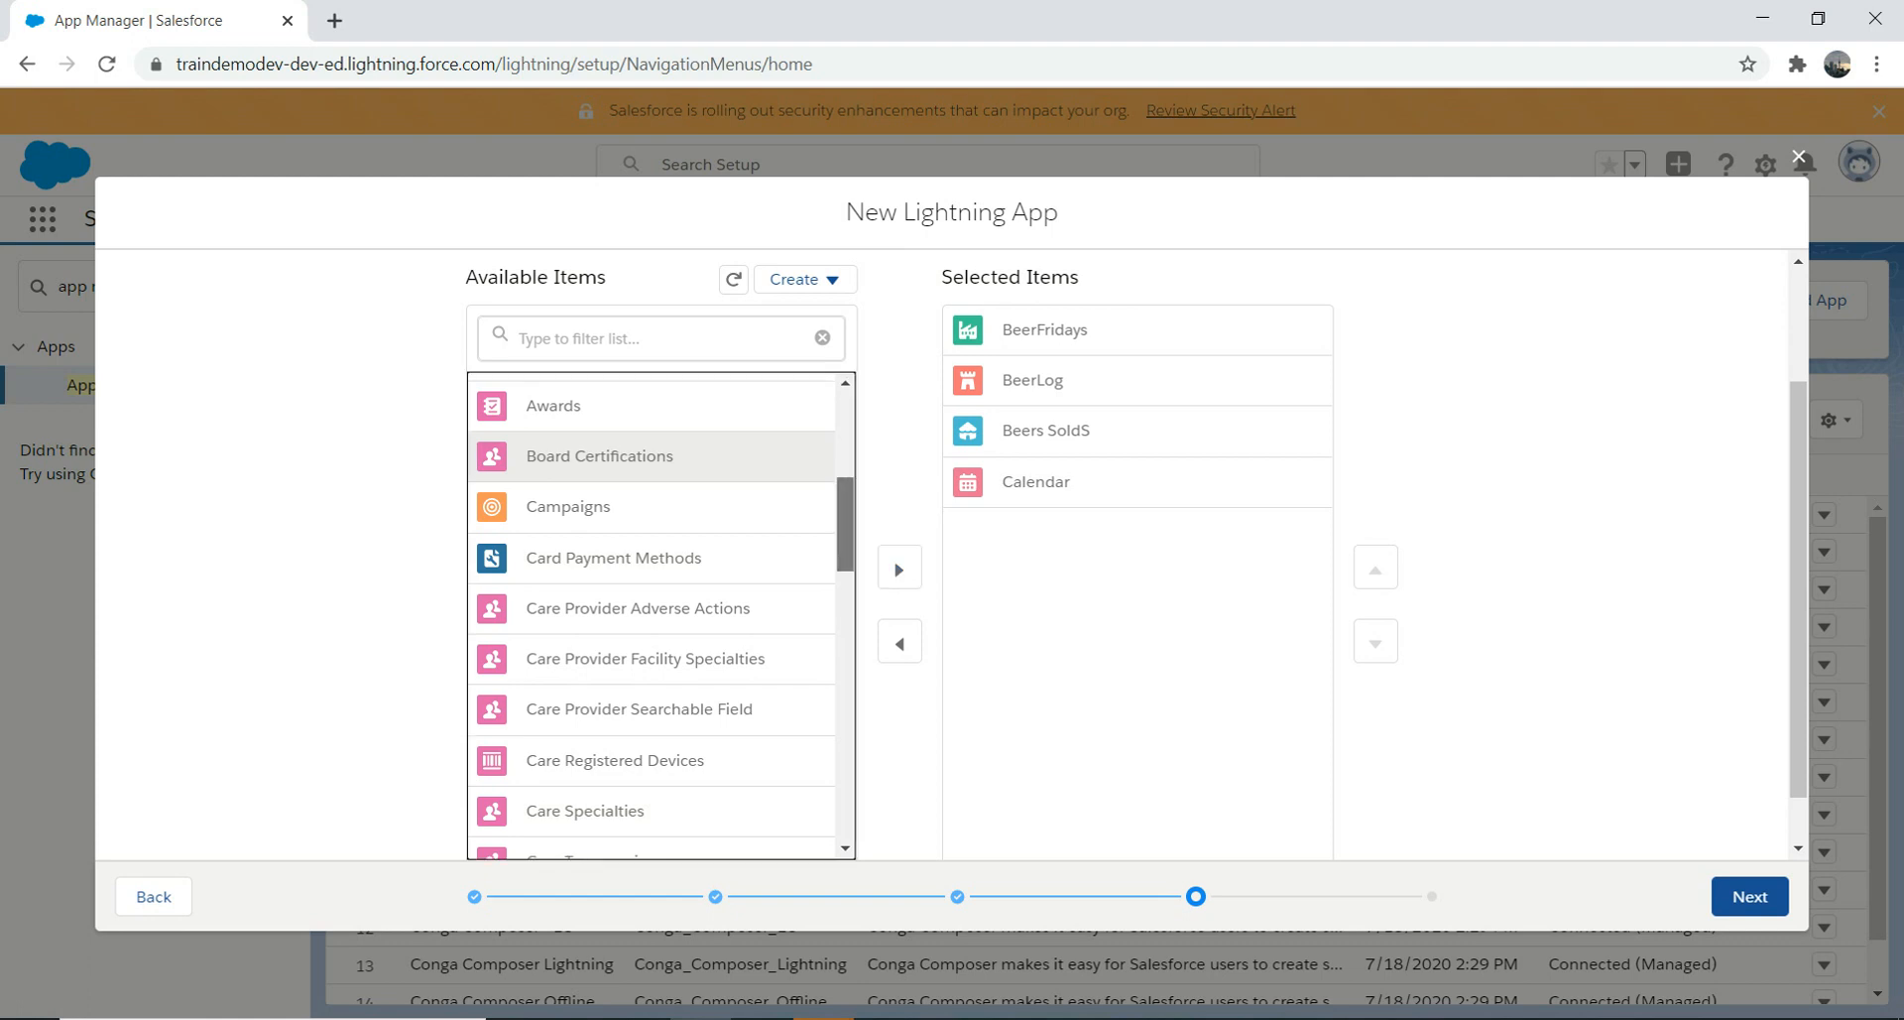
scroll(651, 615, "down", 2)
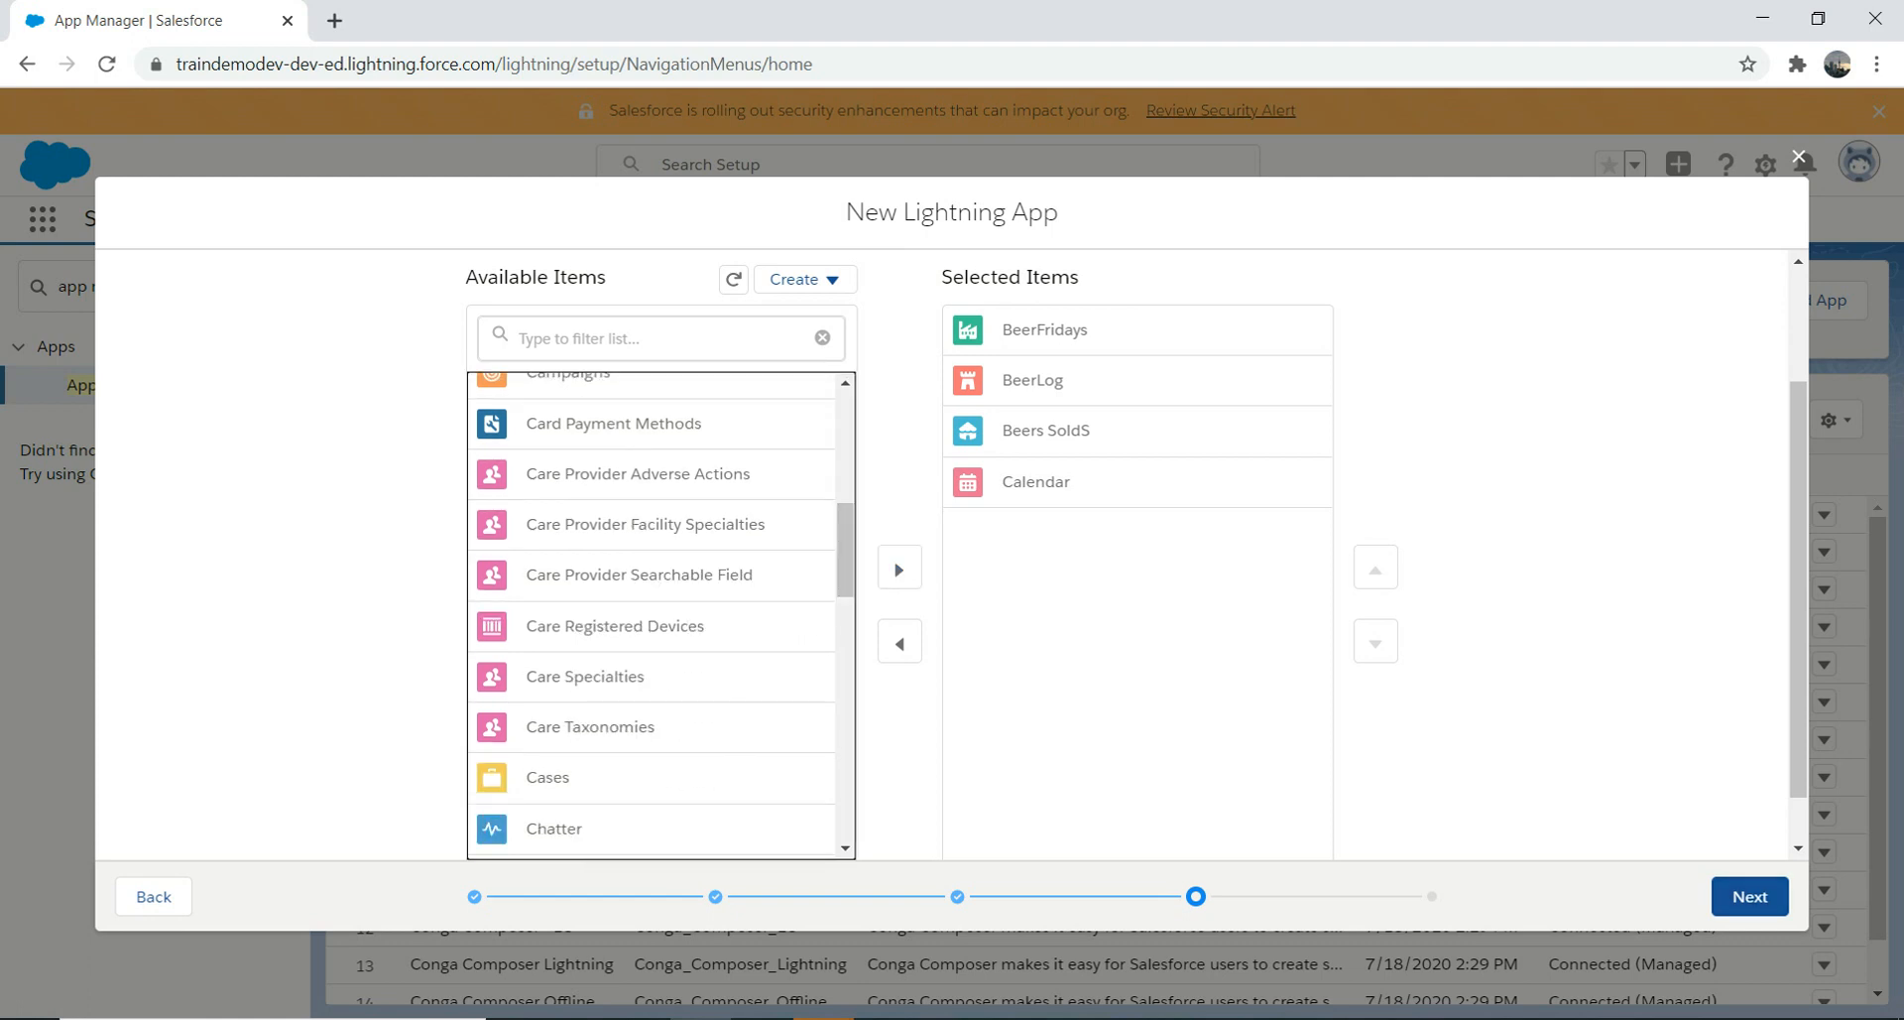
left_click(1750, 896)
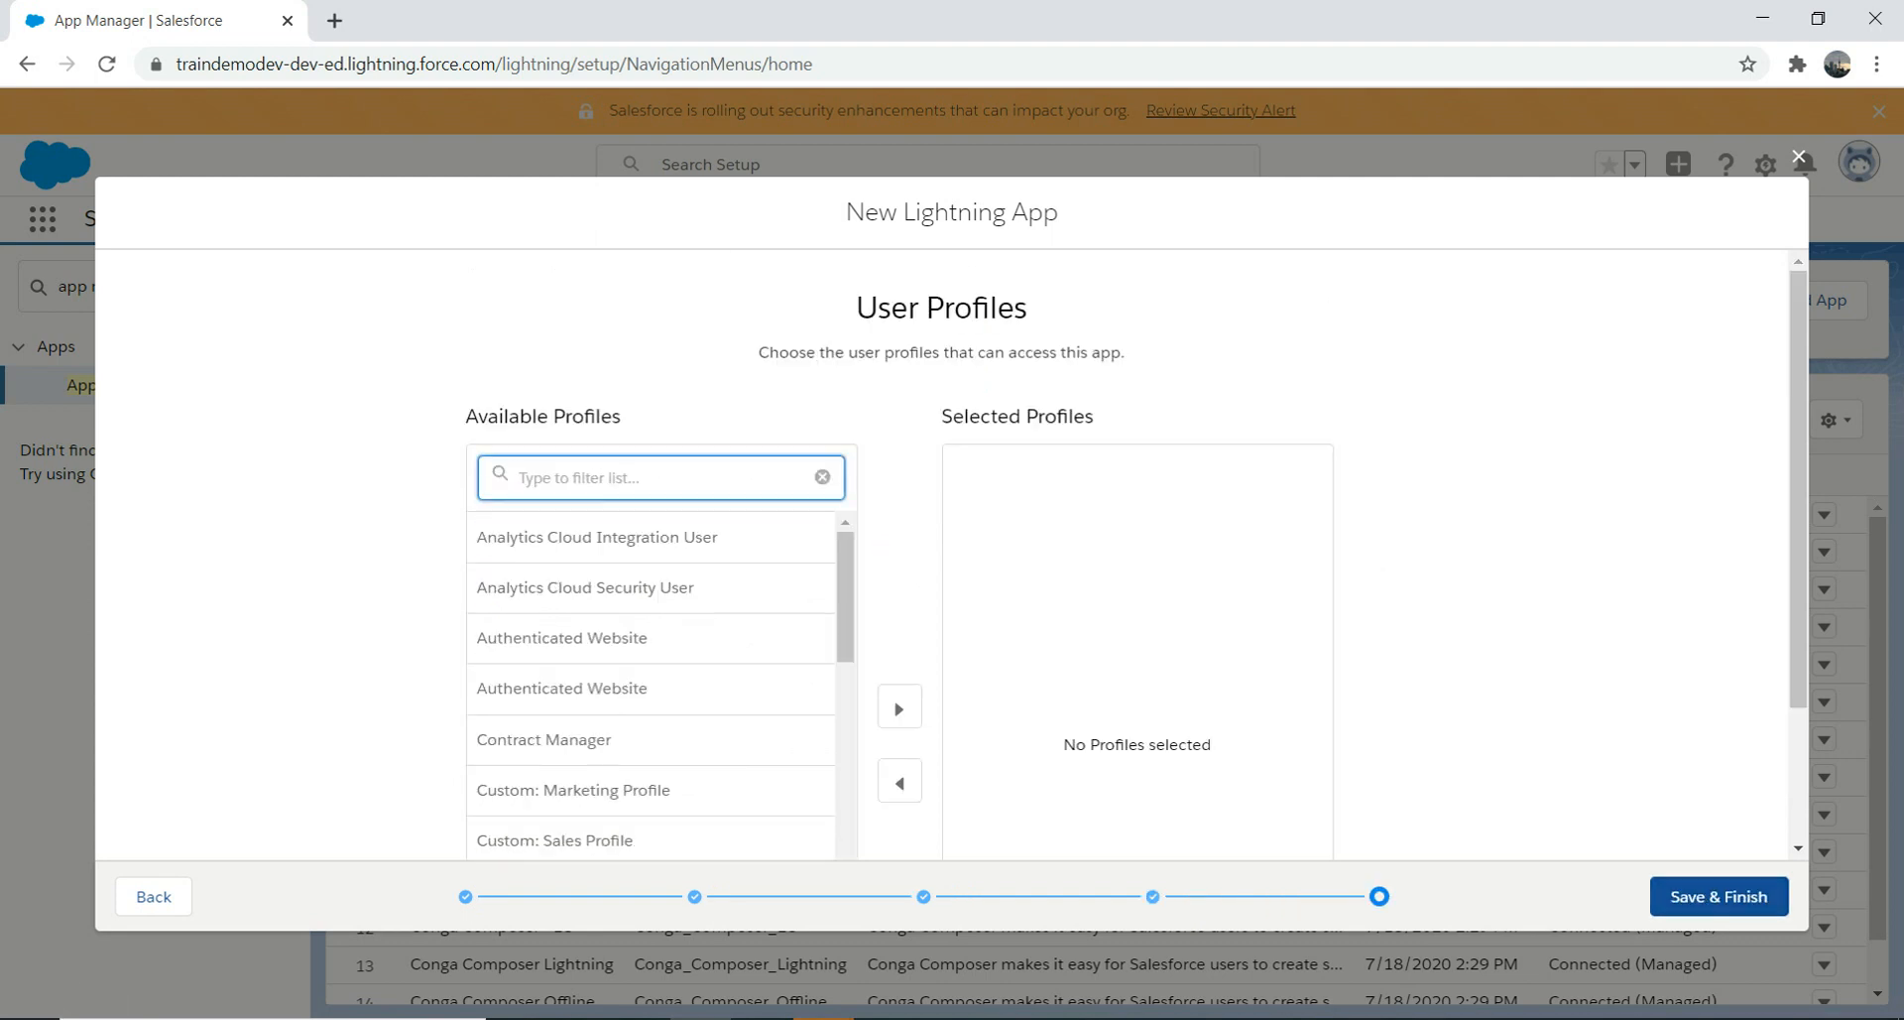
Step: Grant Custom: SysAdmin, System AdminCLone and System Administrator profiles access, then Save & Finish
type("sys")
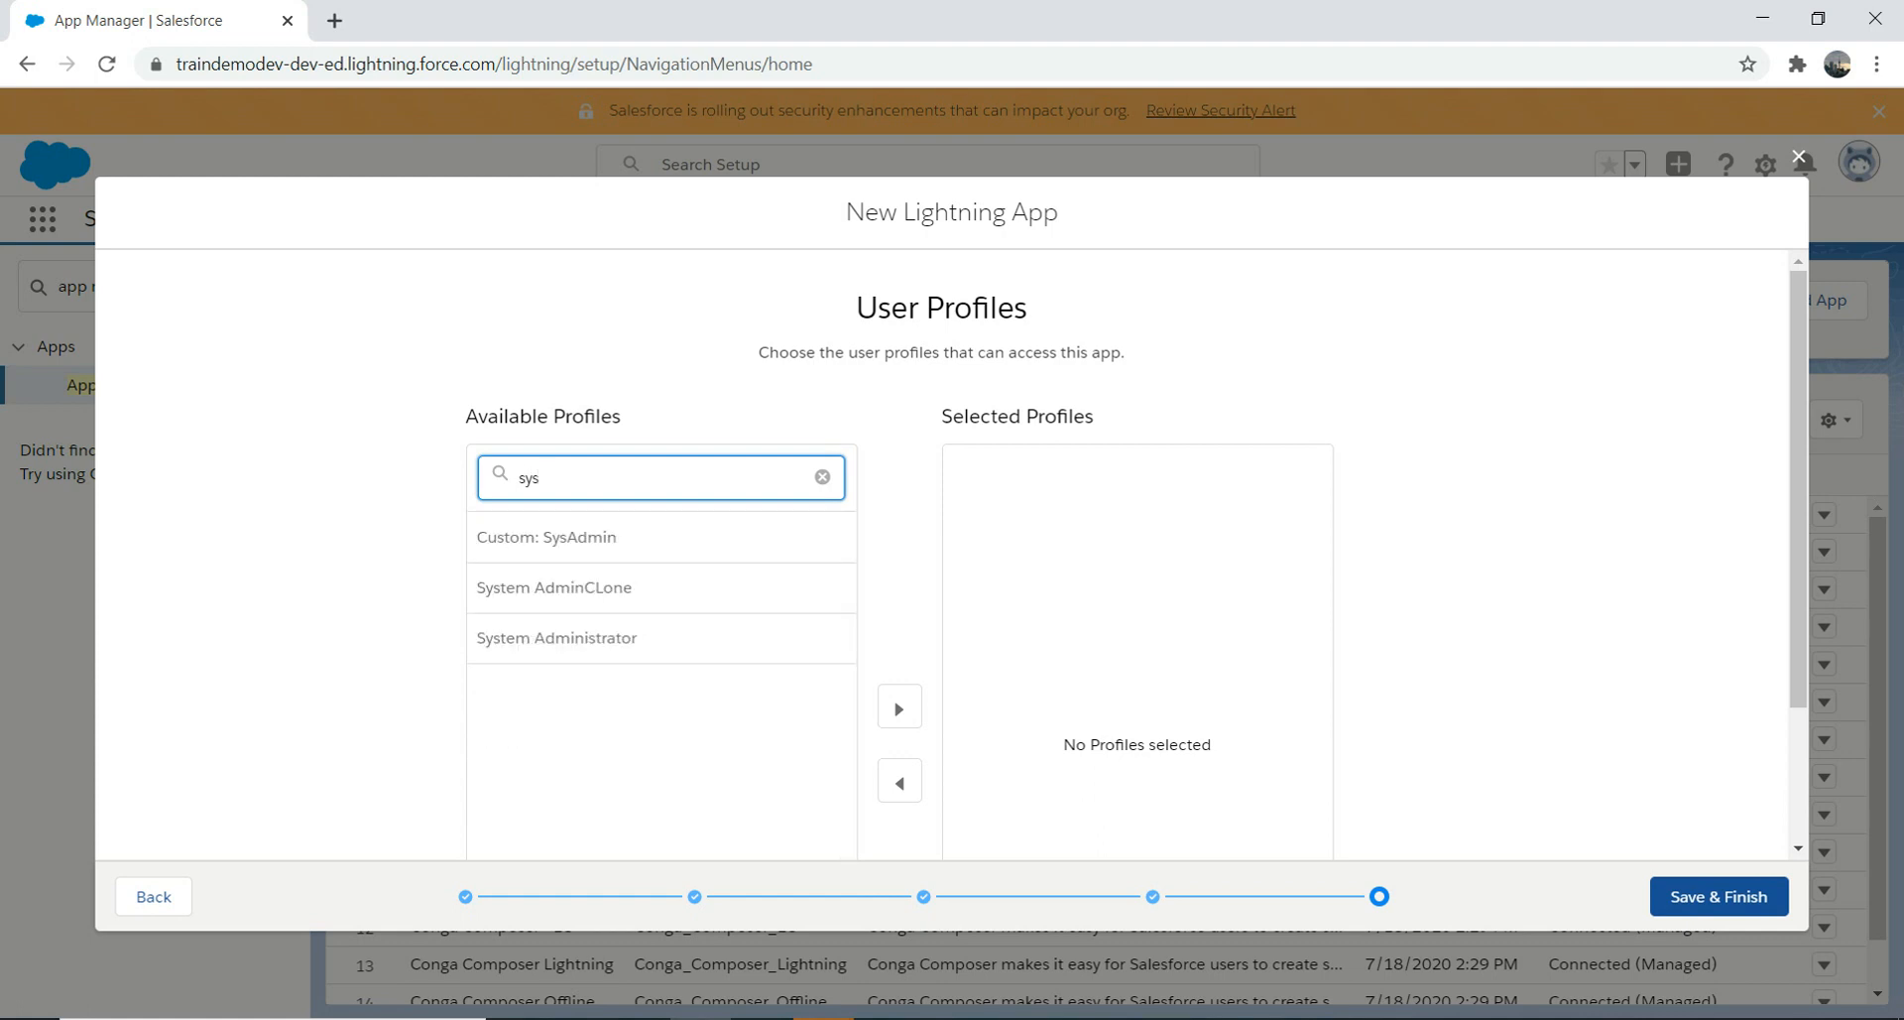
scroll(662, 397, "down", 2)
left_click(900, 569)
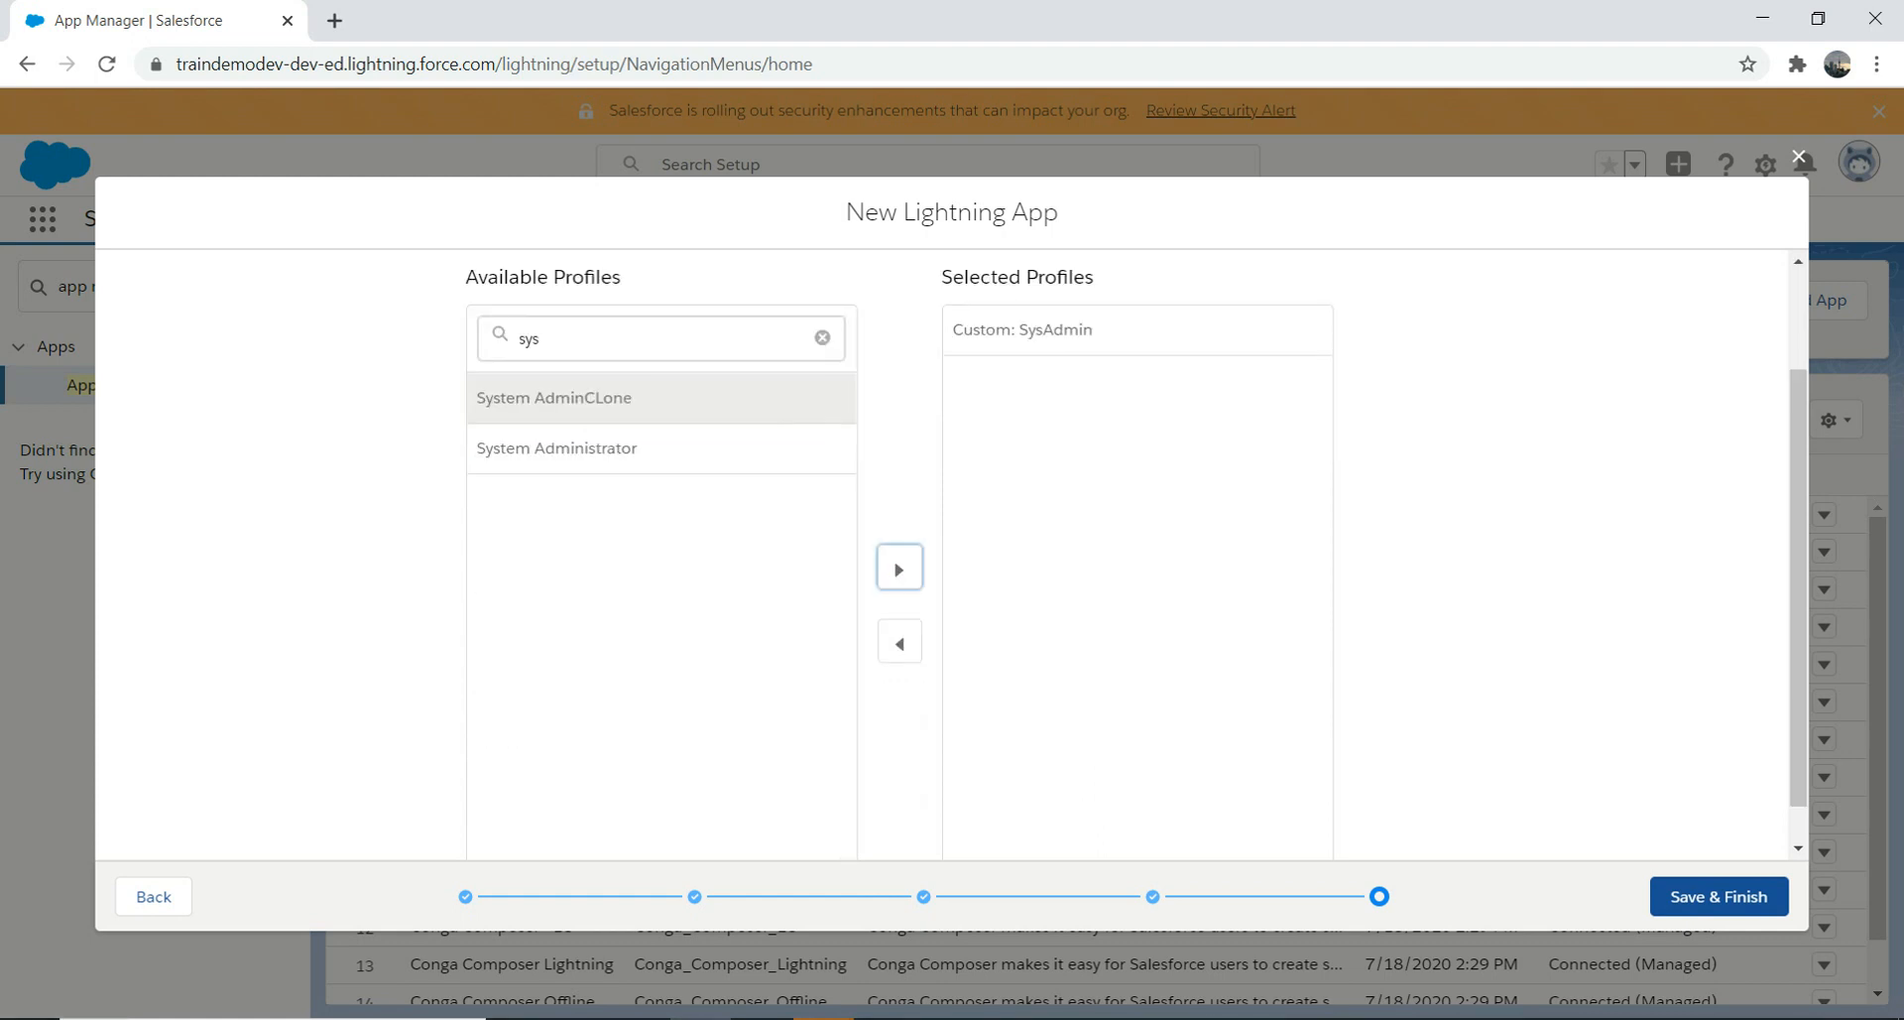
left_click(899, 569)
left_click(661, 398)
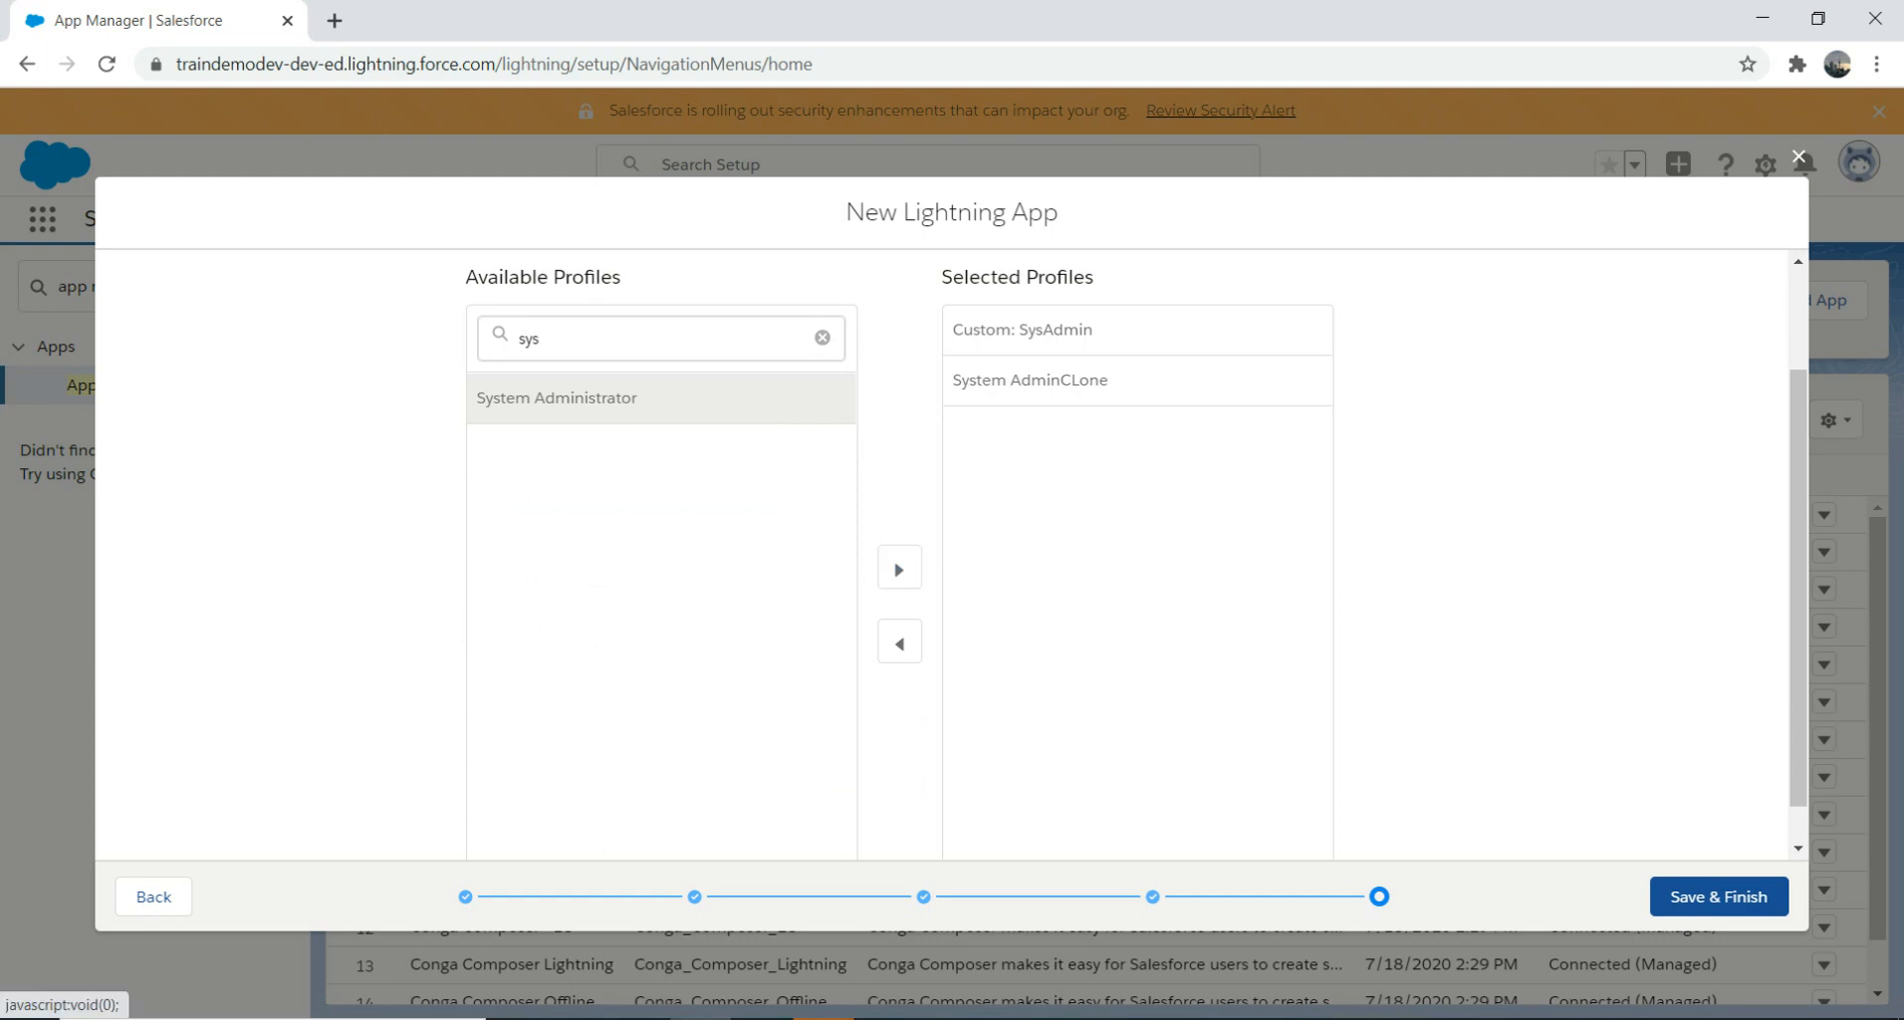
left_click(900, 568)
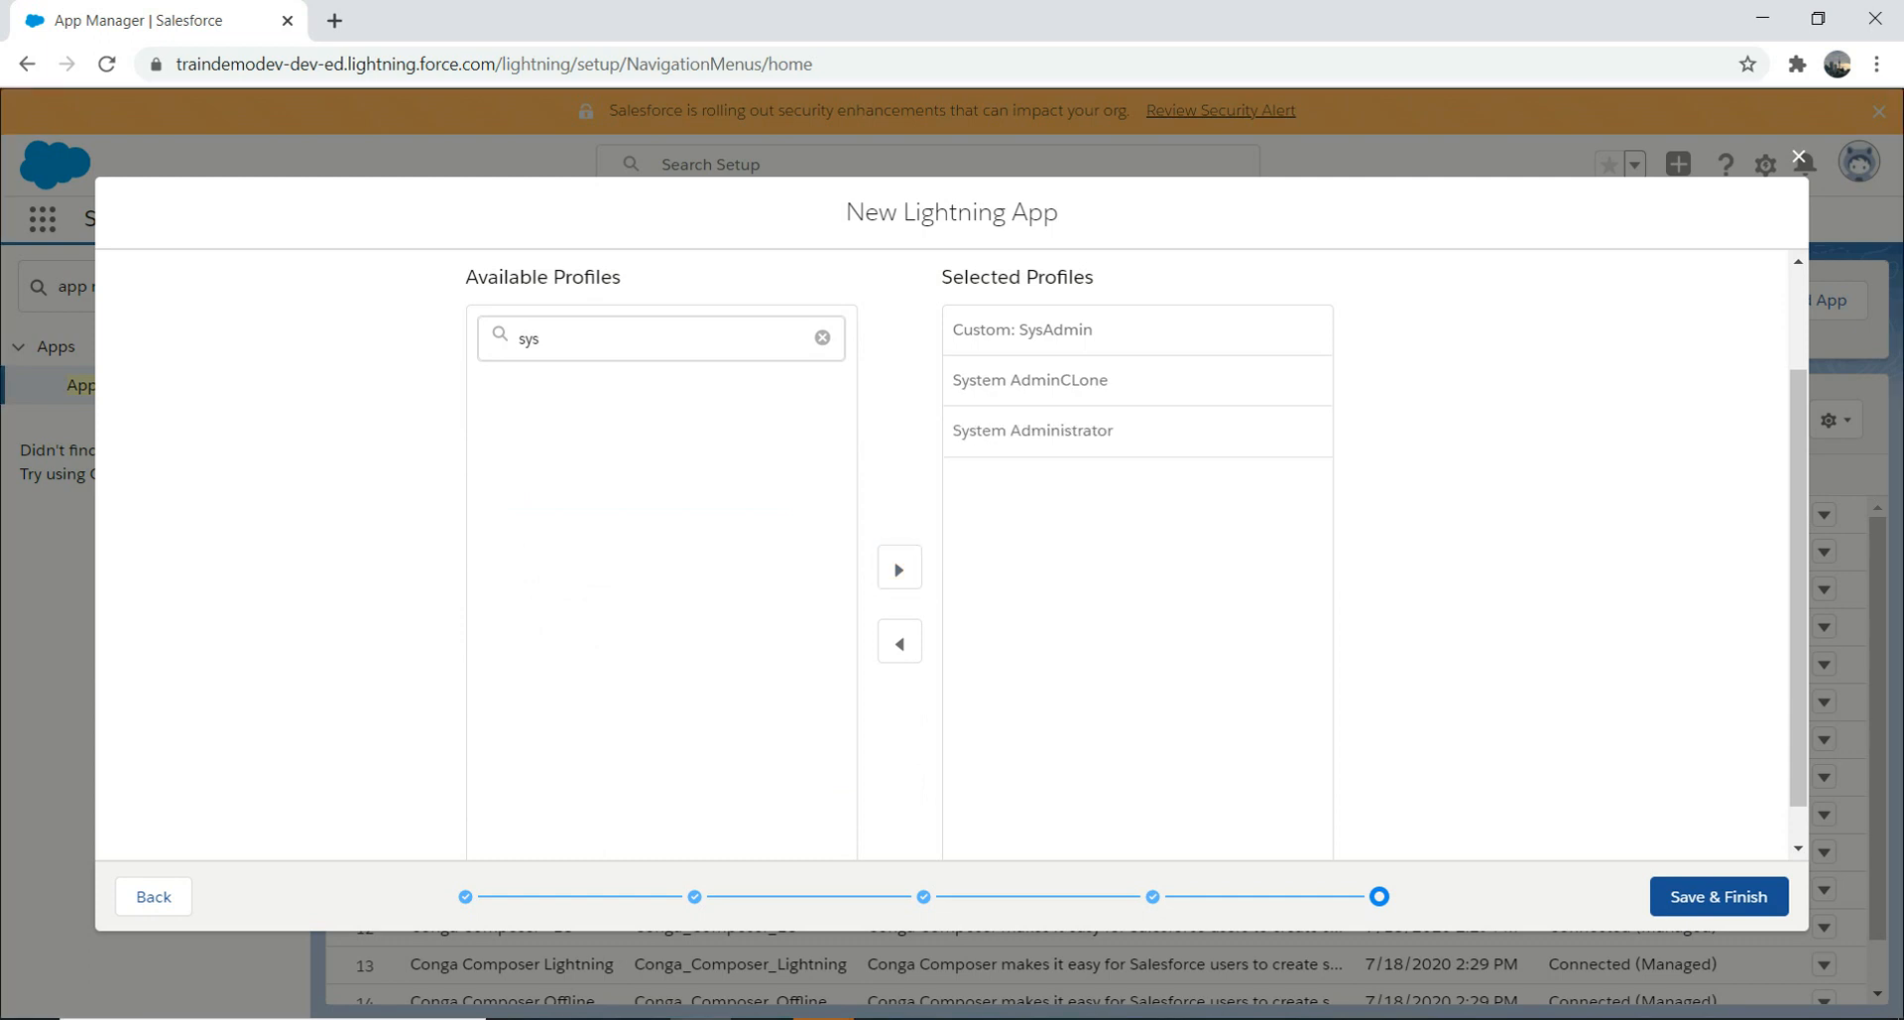
left_click(1719, 897)
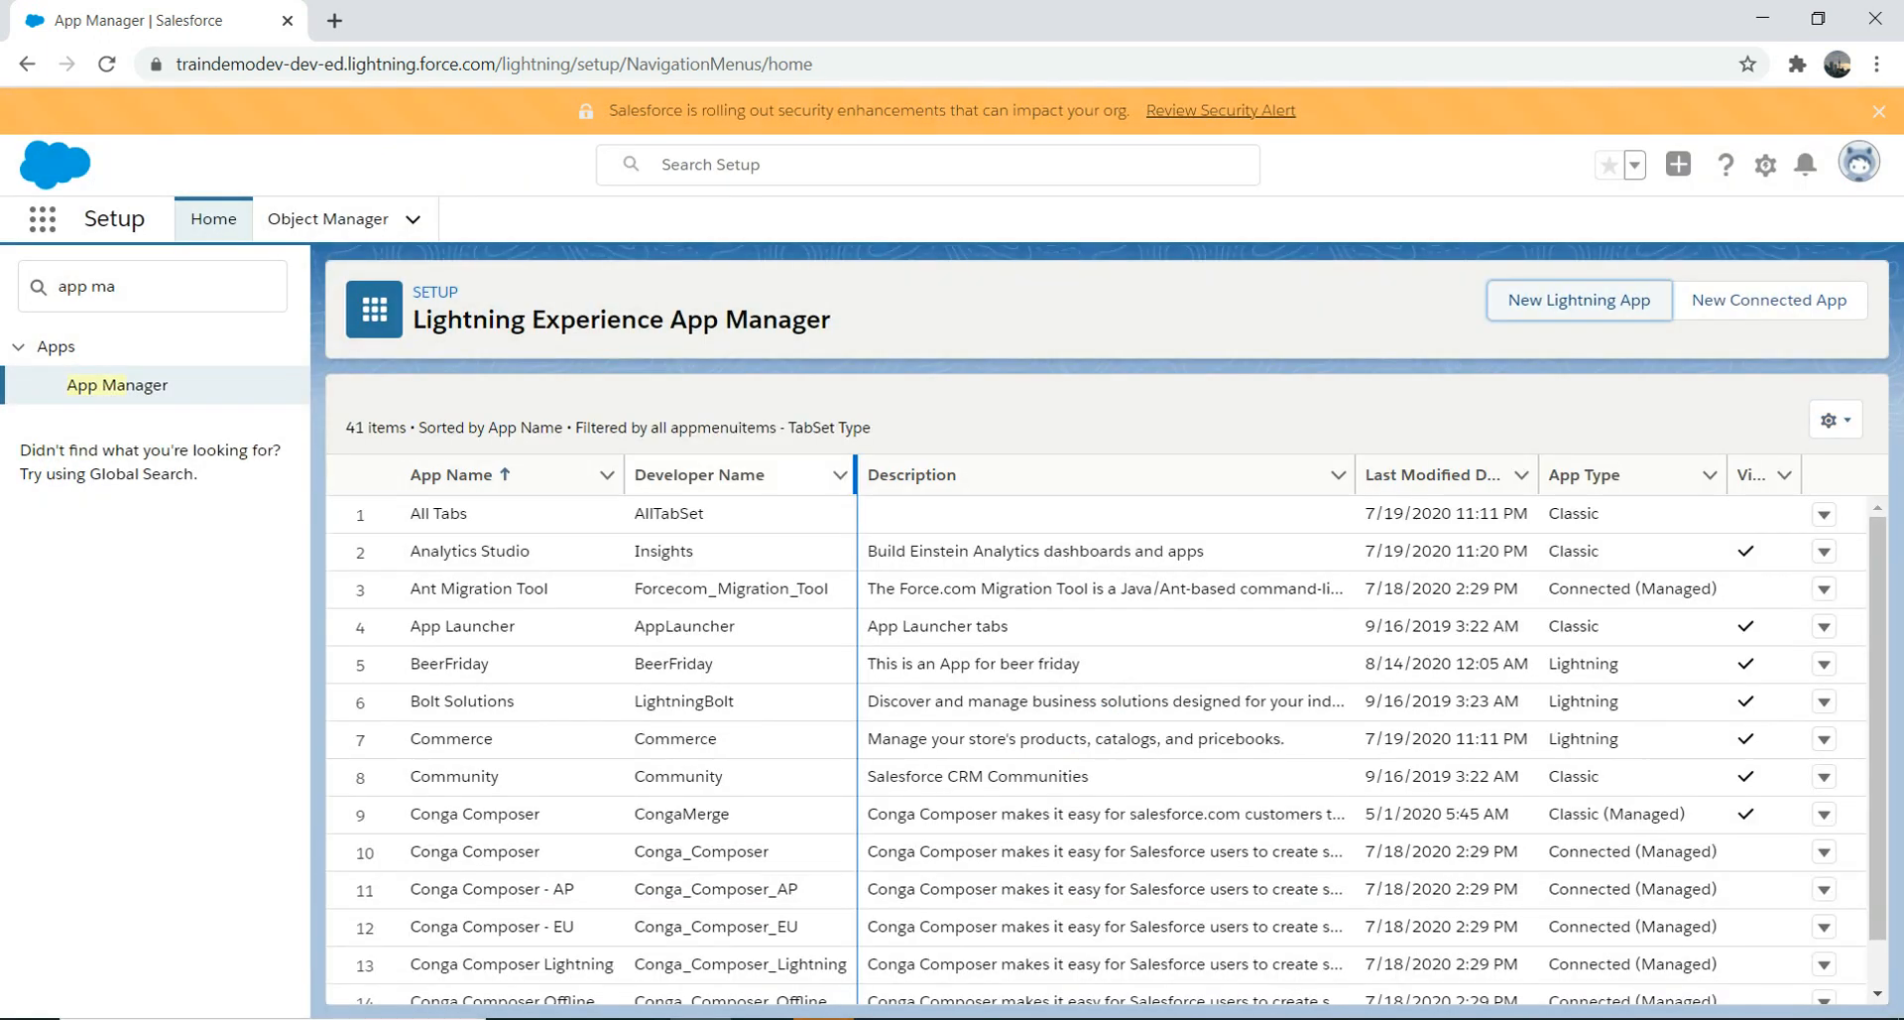
Step: Switch to New App by searching 'new' in the App Launcher
double_click(109, 286)
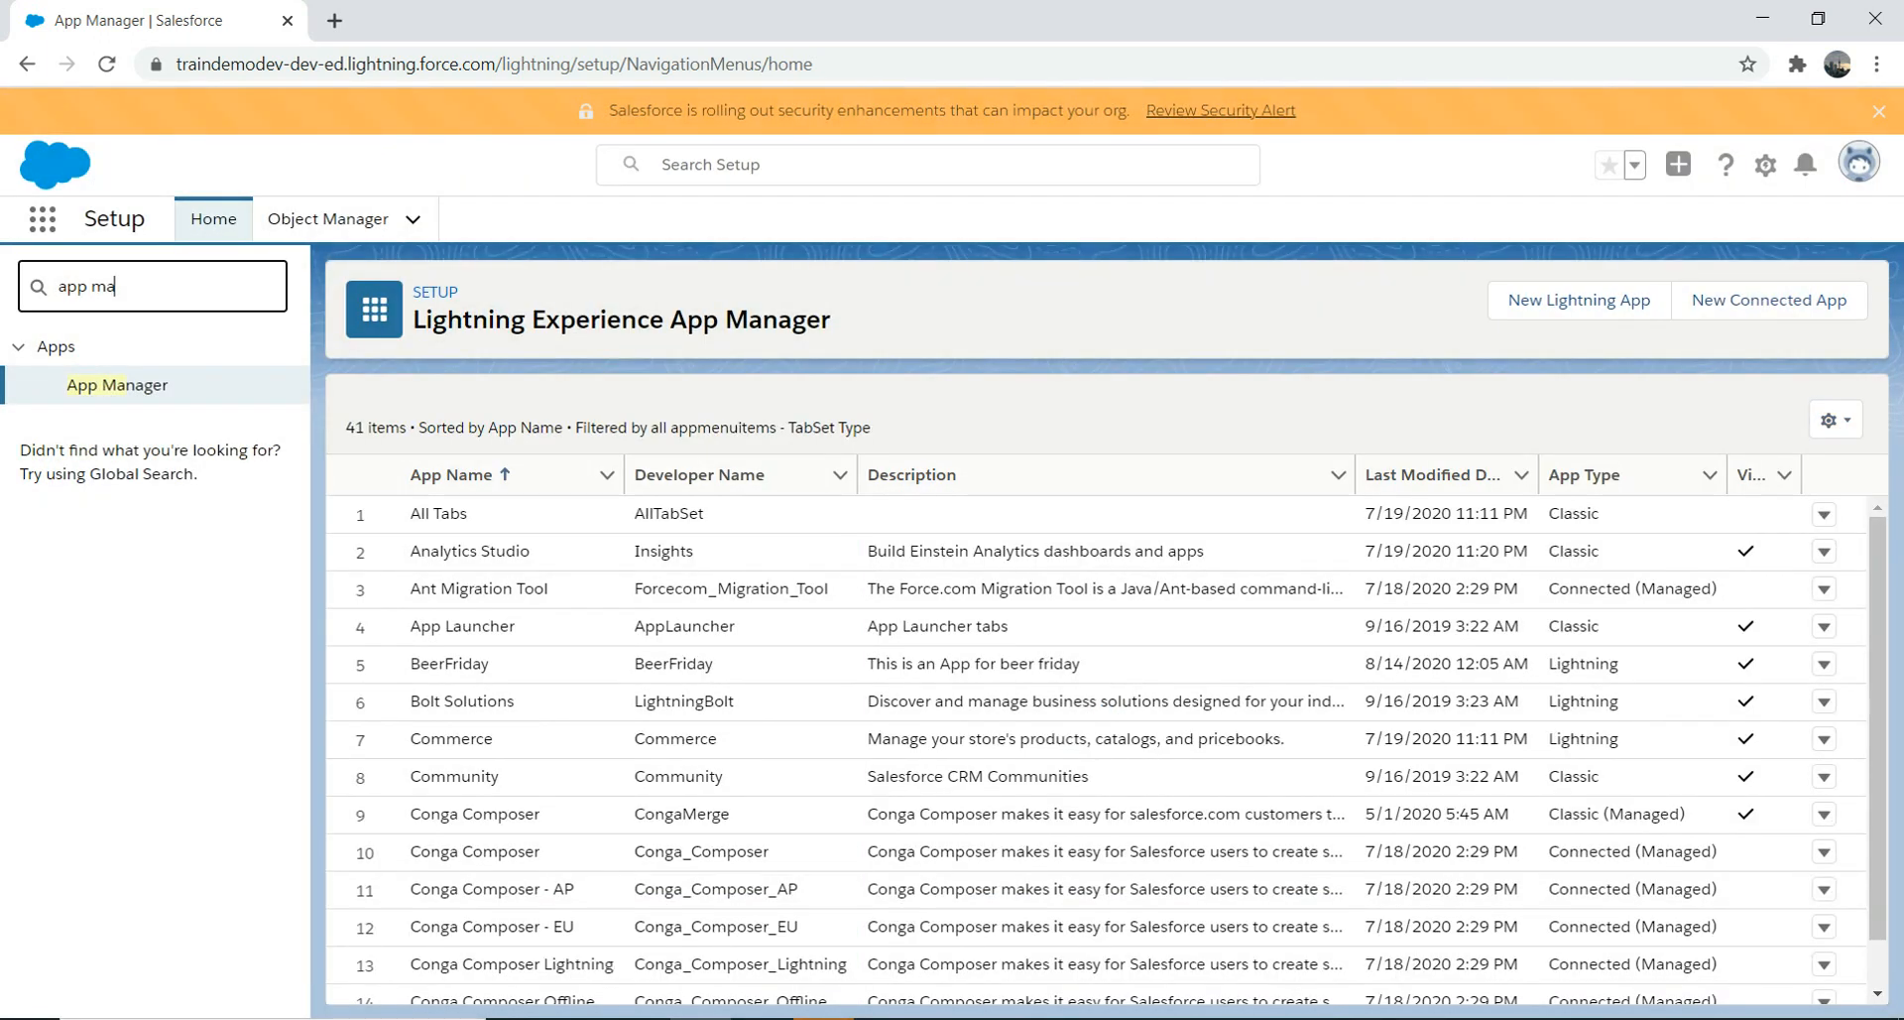
left_click(42, 219)
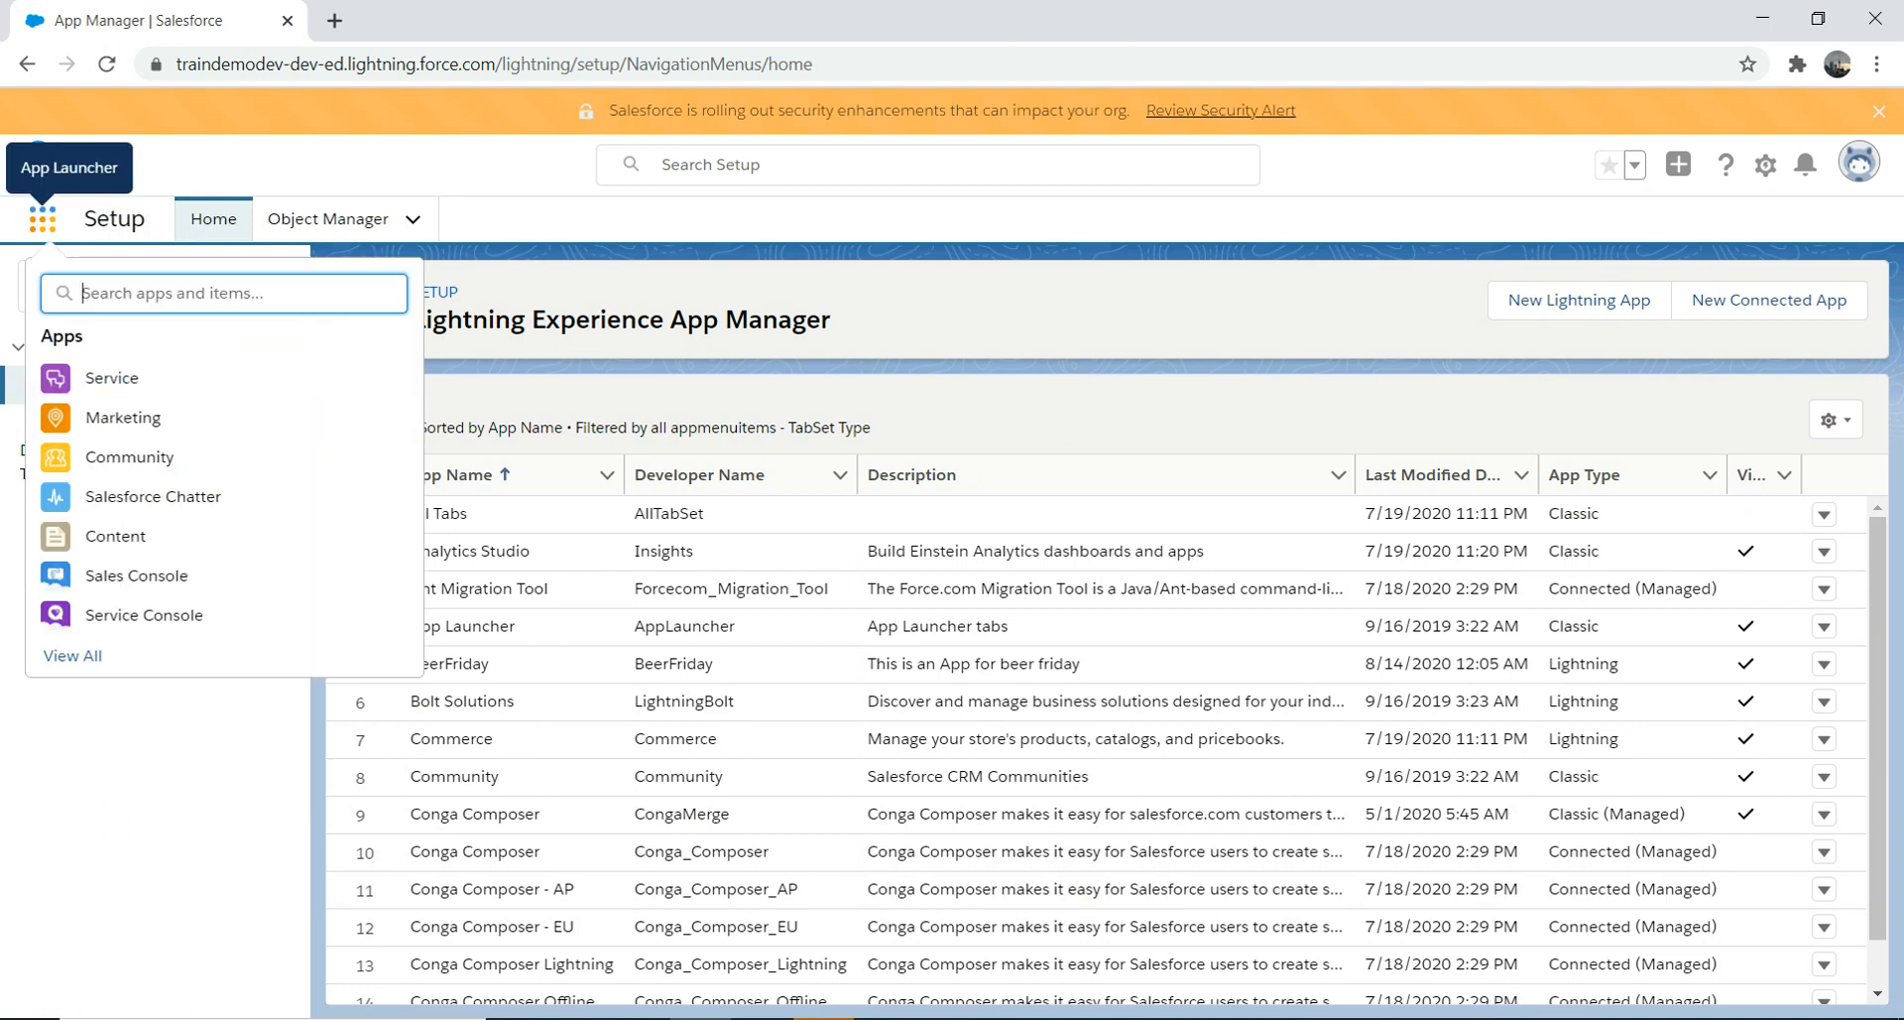
type("new")
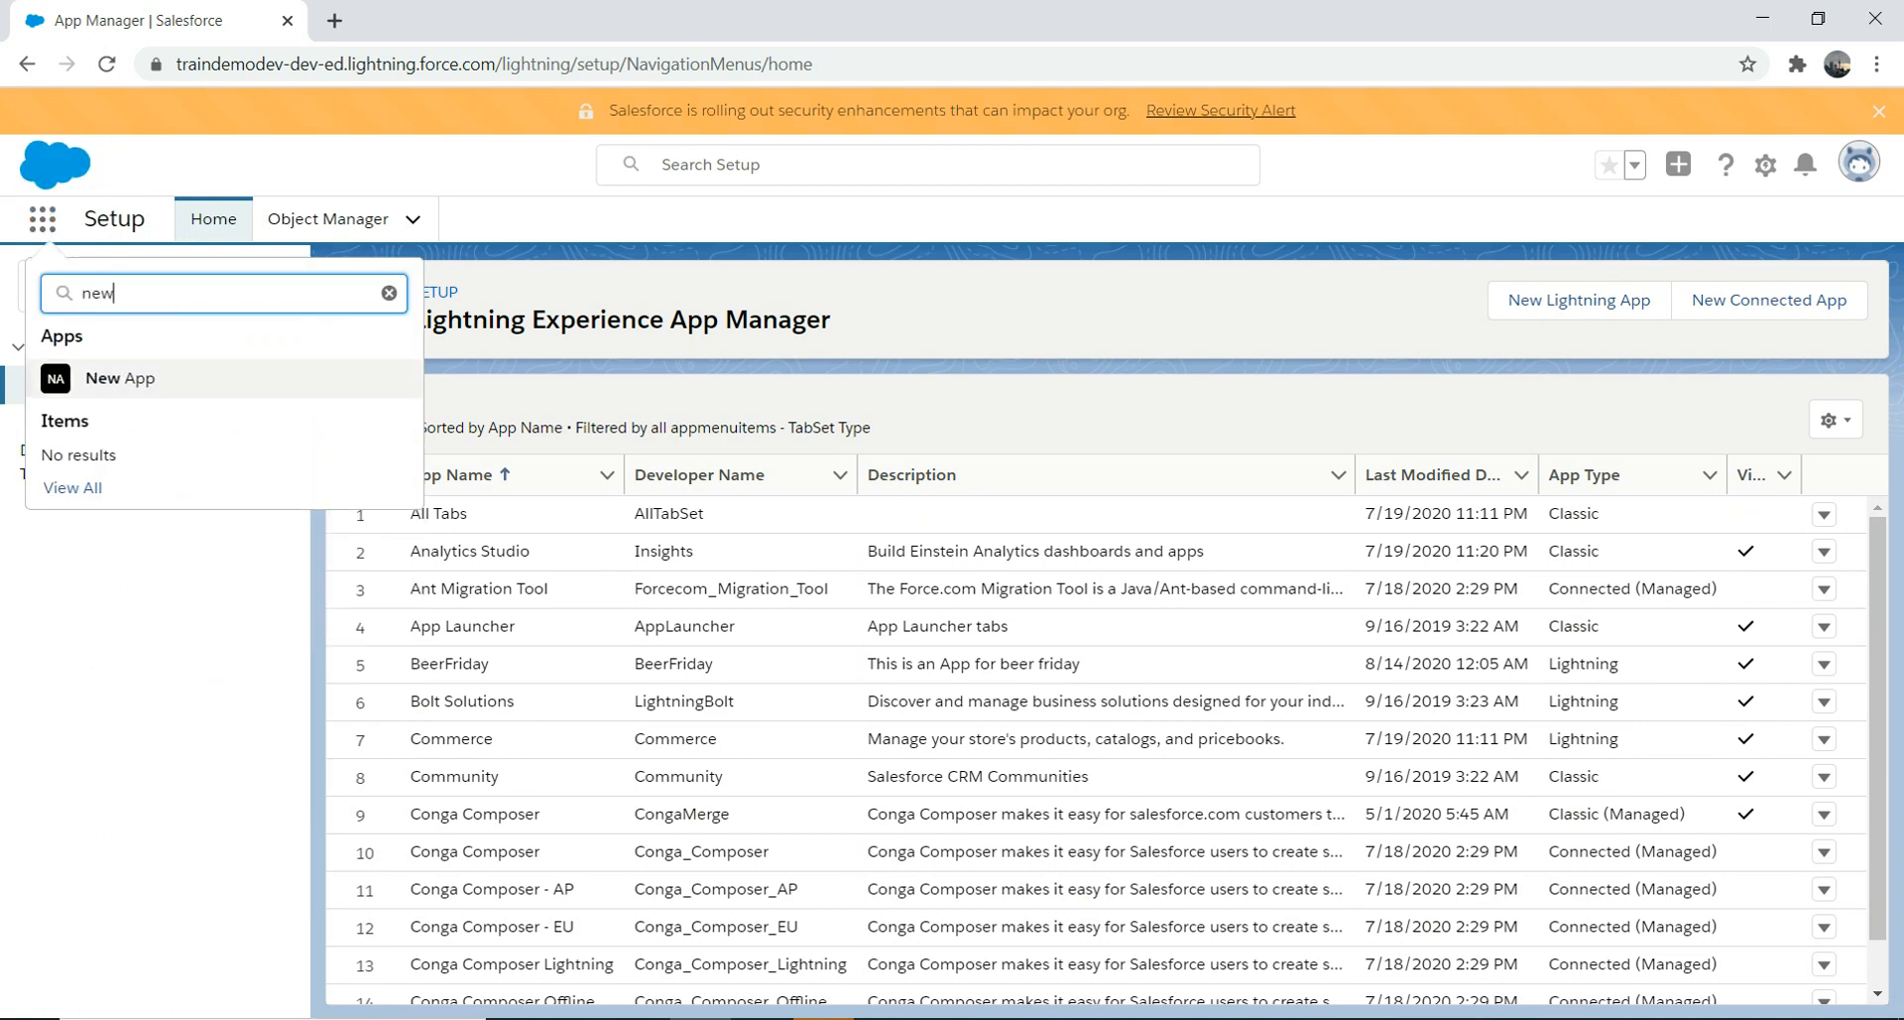
left_click(119, 378)
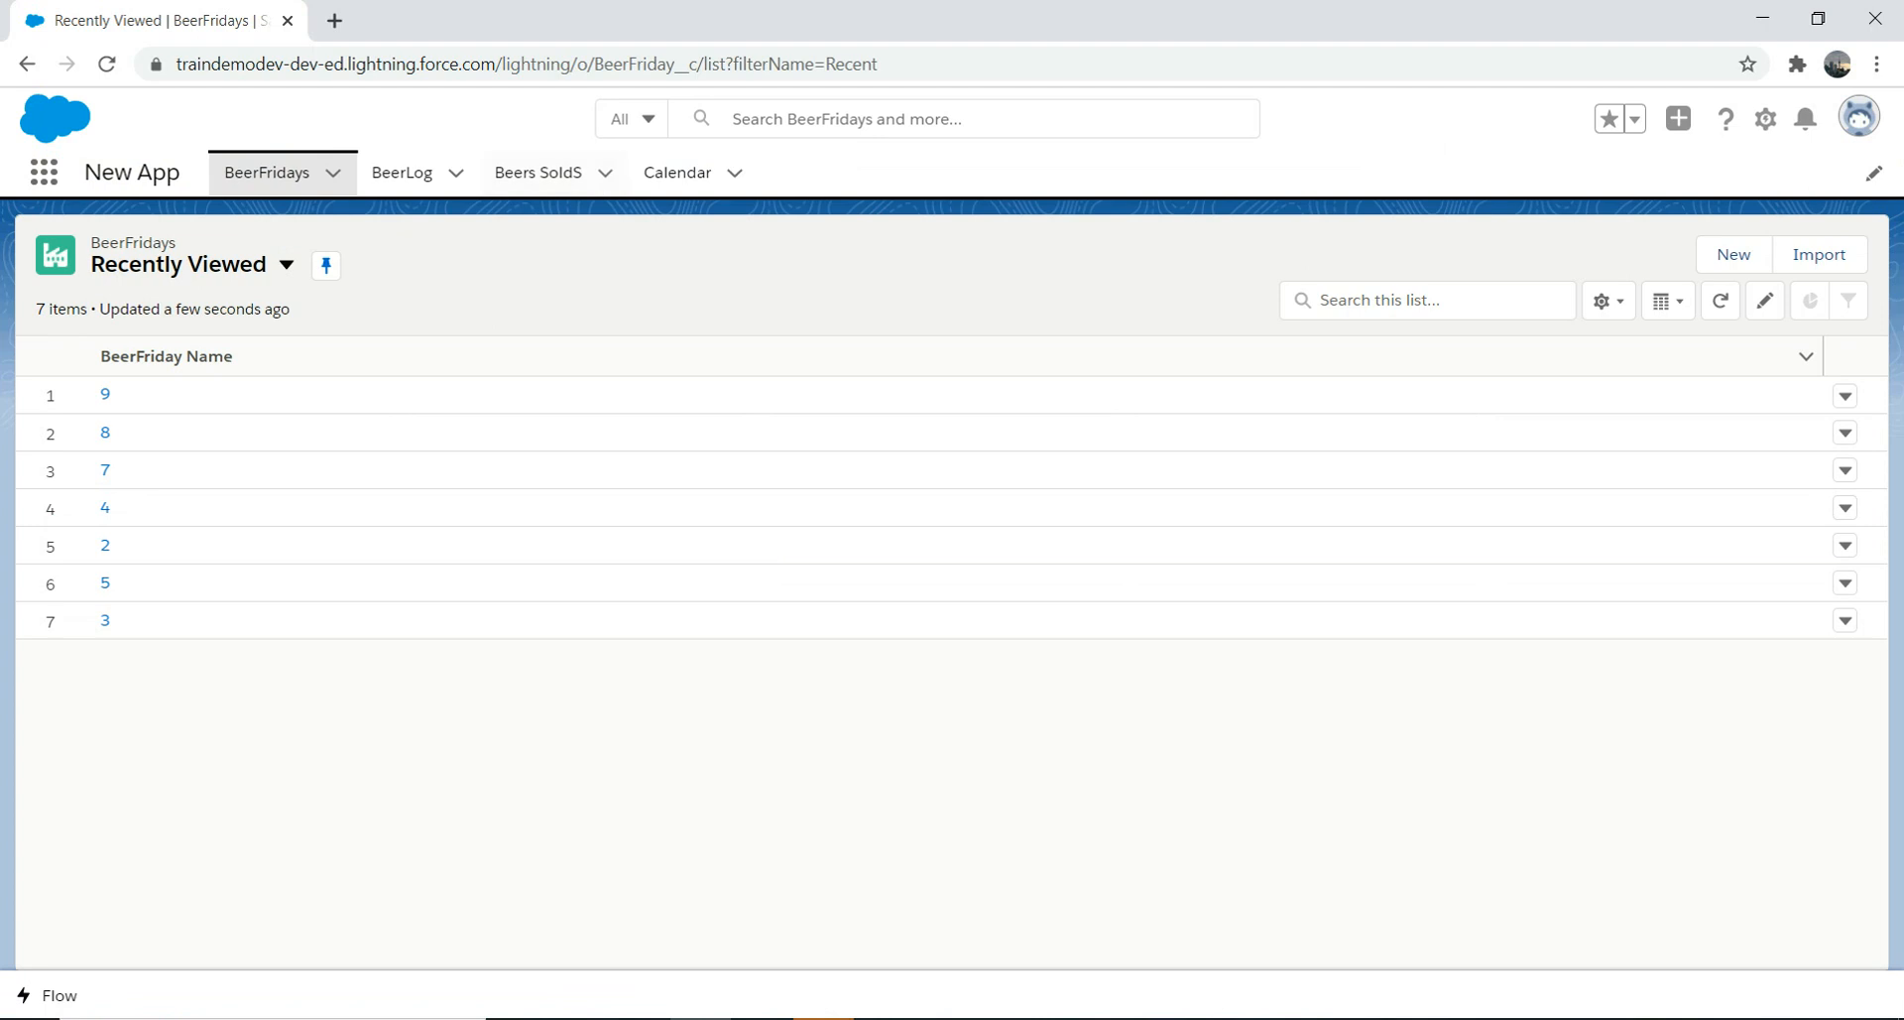
Step: Open the Account Creation Flow utility, go to the BeerLog list, and minimize the flow
left_click(47, 995)
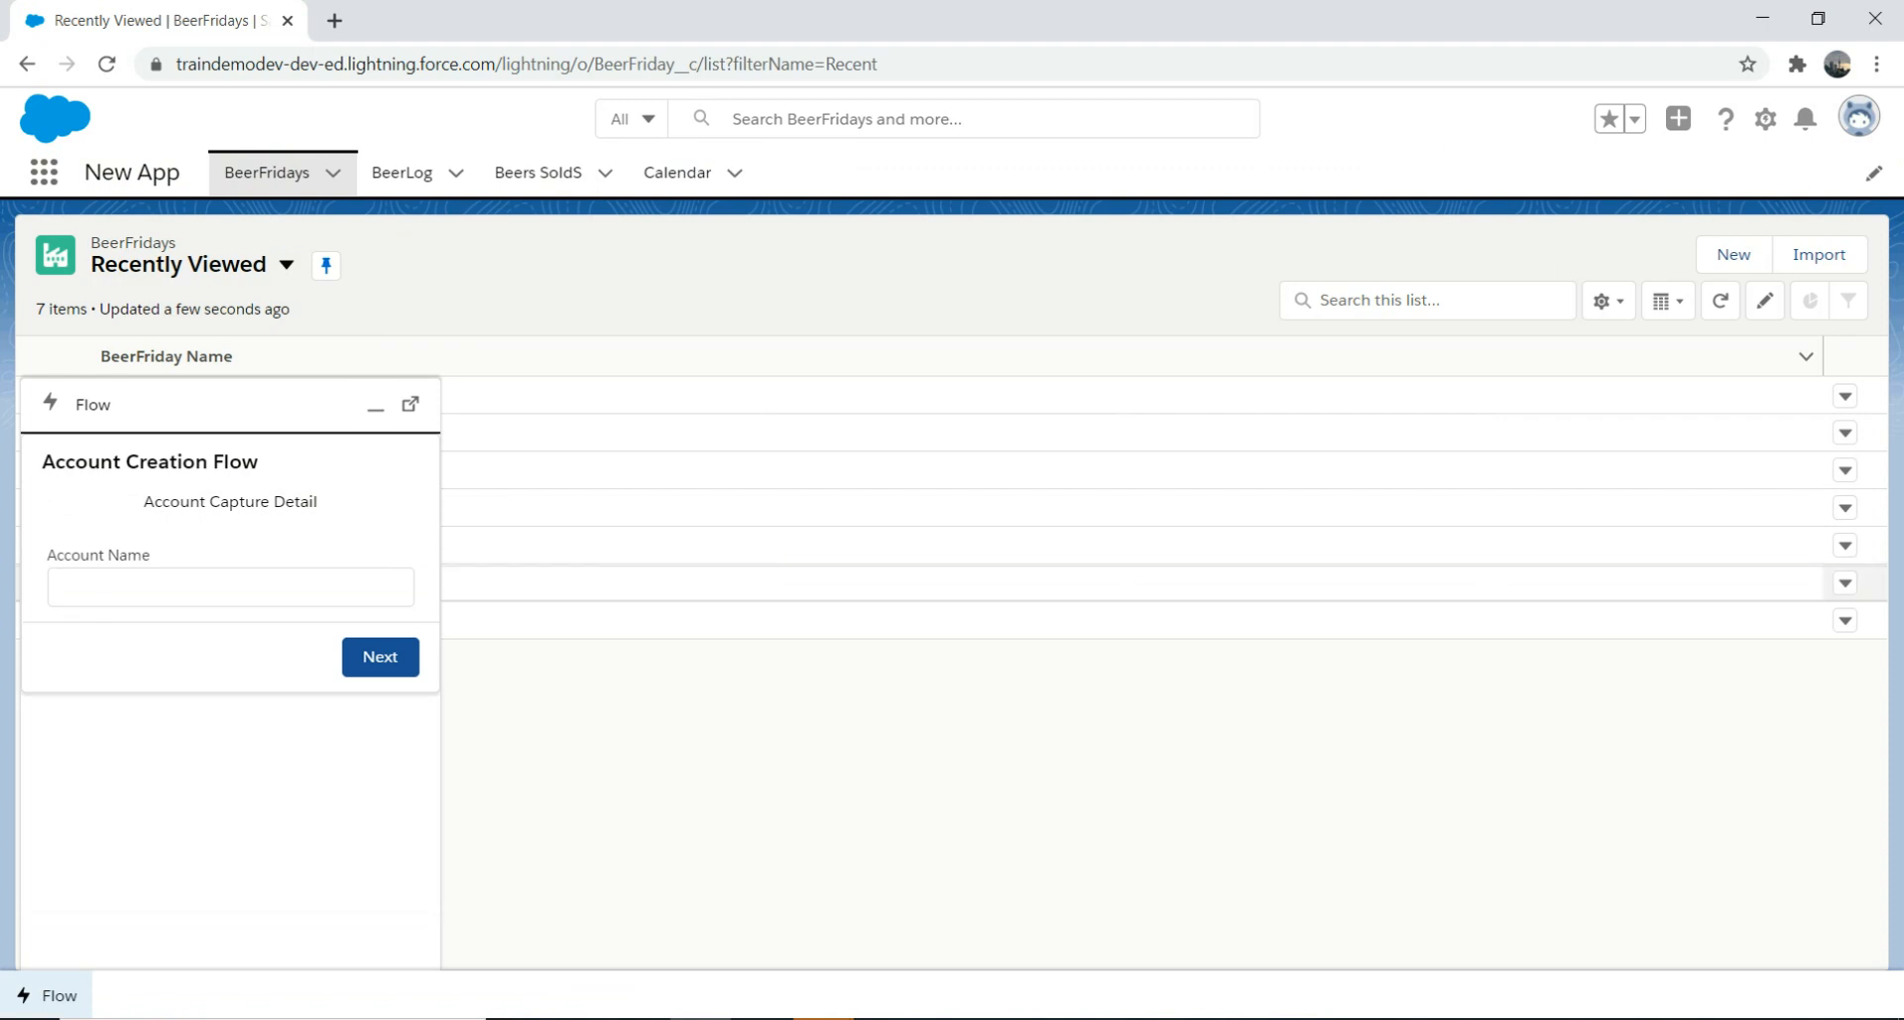
left_click(402, 173)
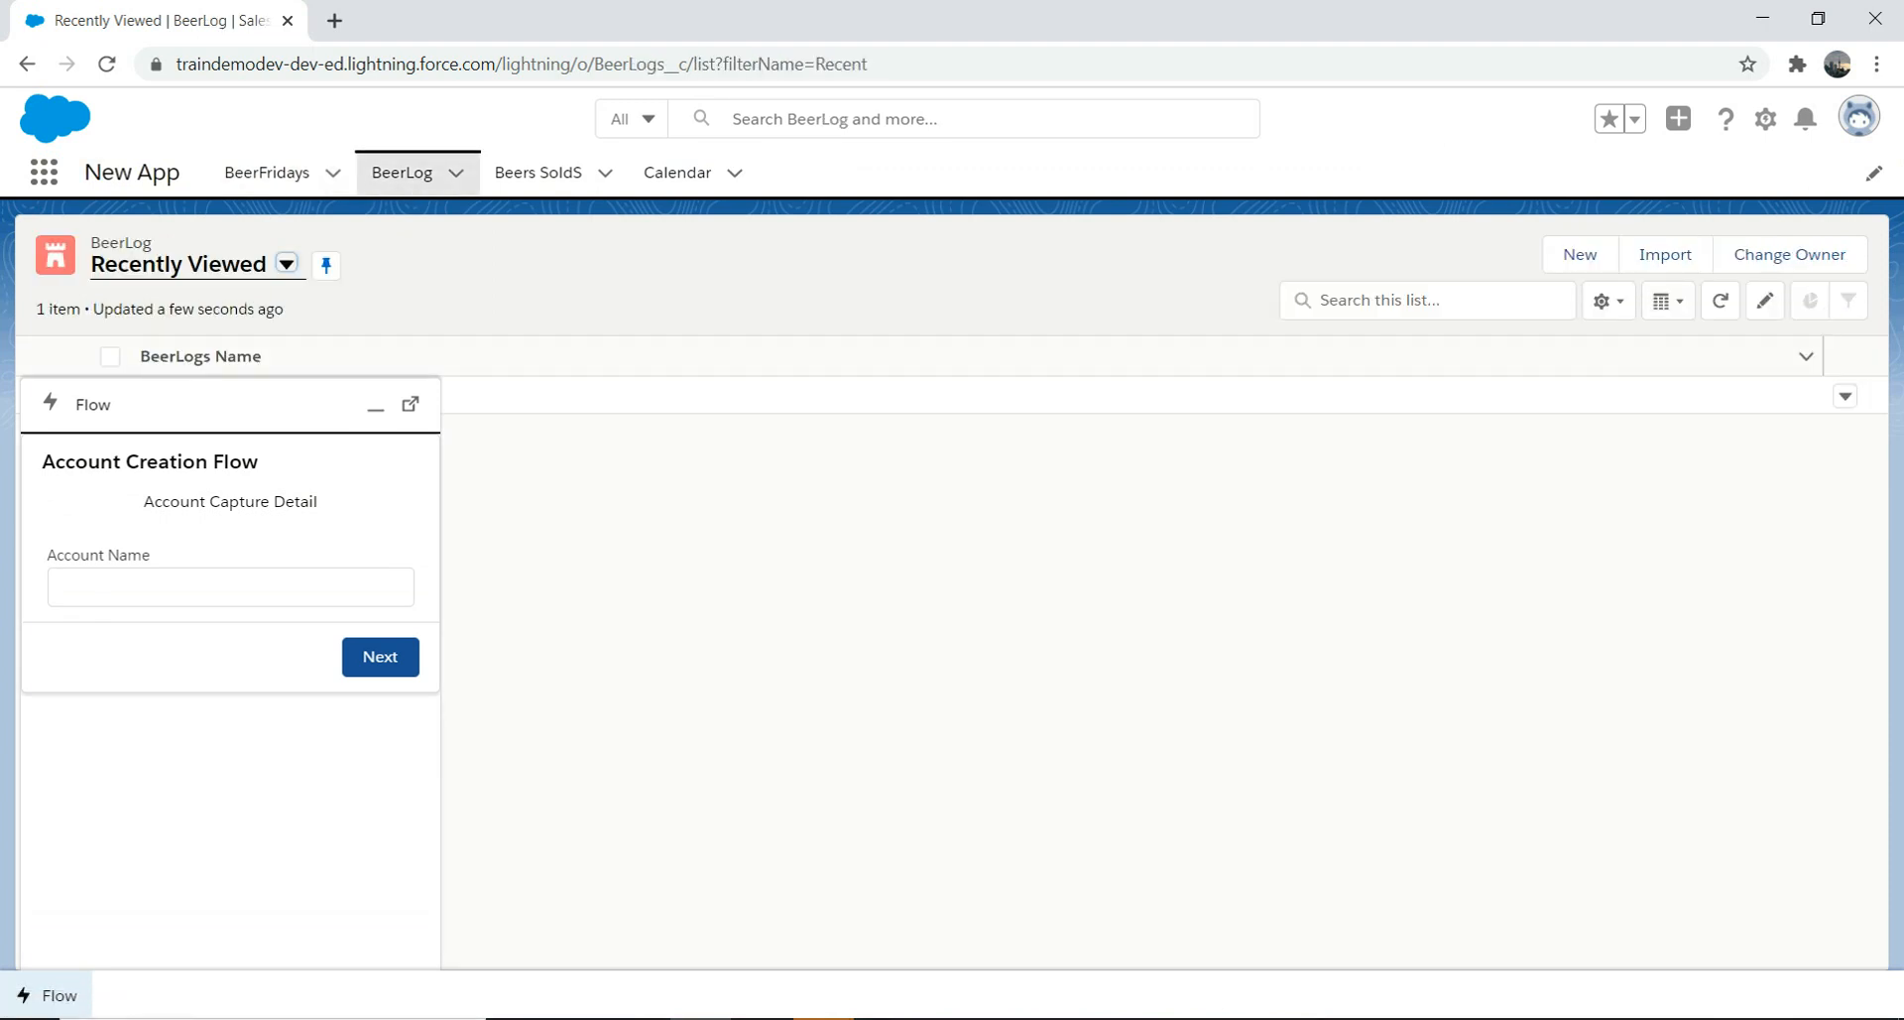
left_click(210, 401)
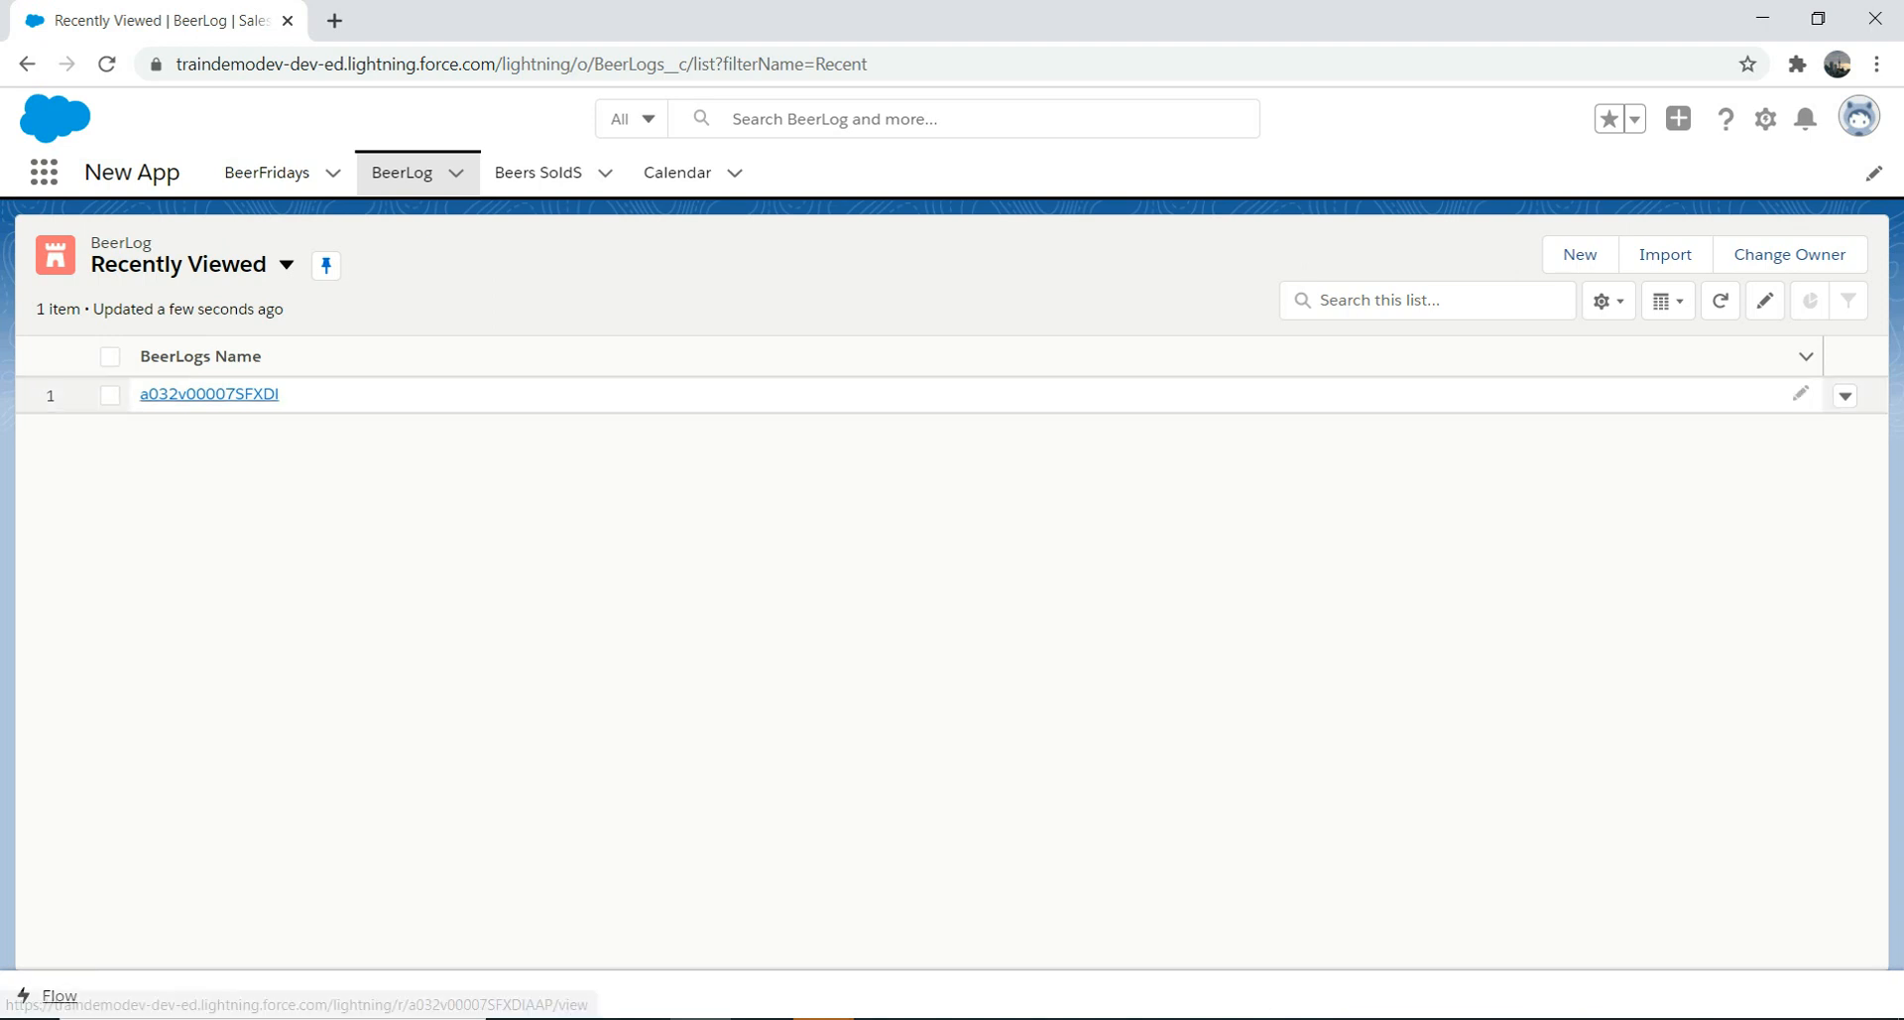
Step: Open BeerLog record a032v00007SFXDI, check its Related and Details tabs, and edit its page
left_click(209, 394)
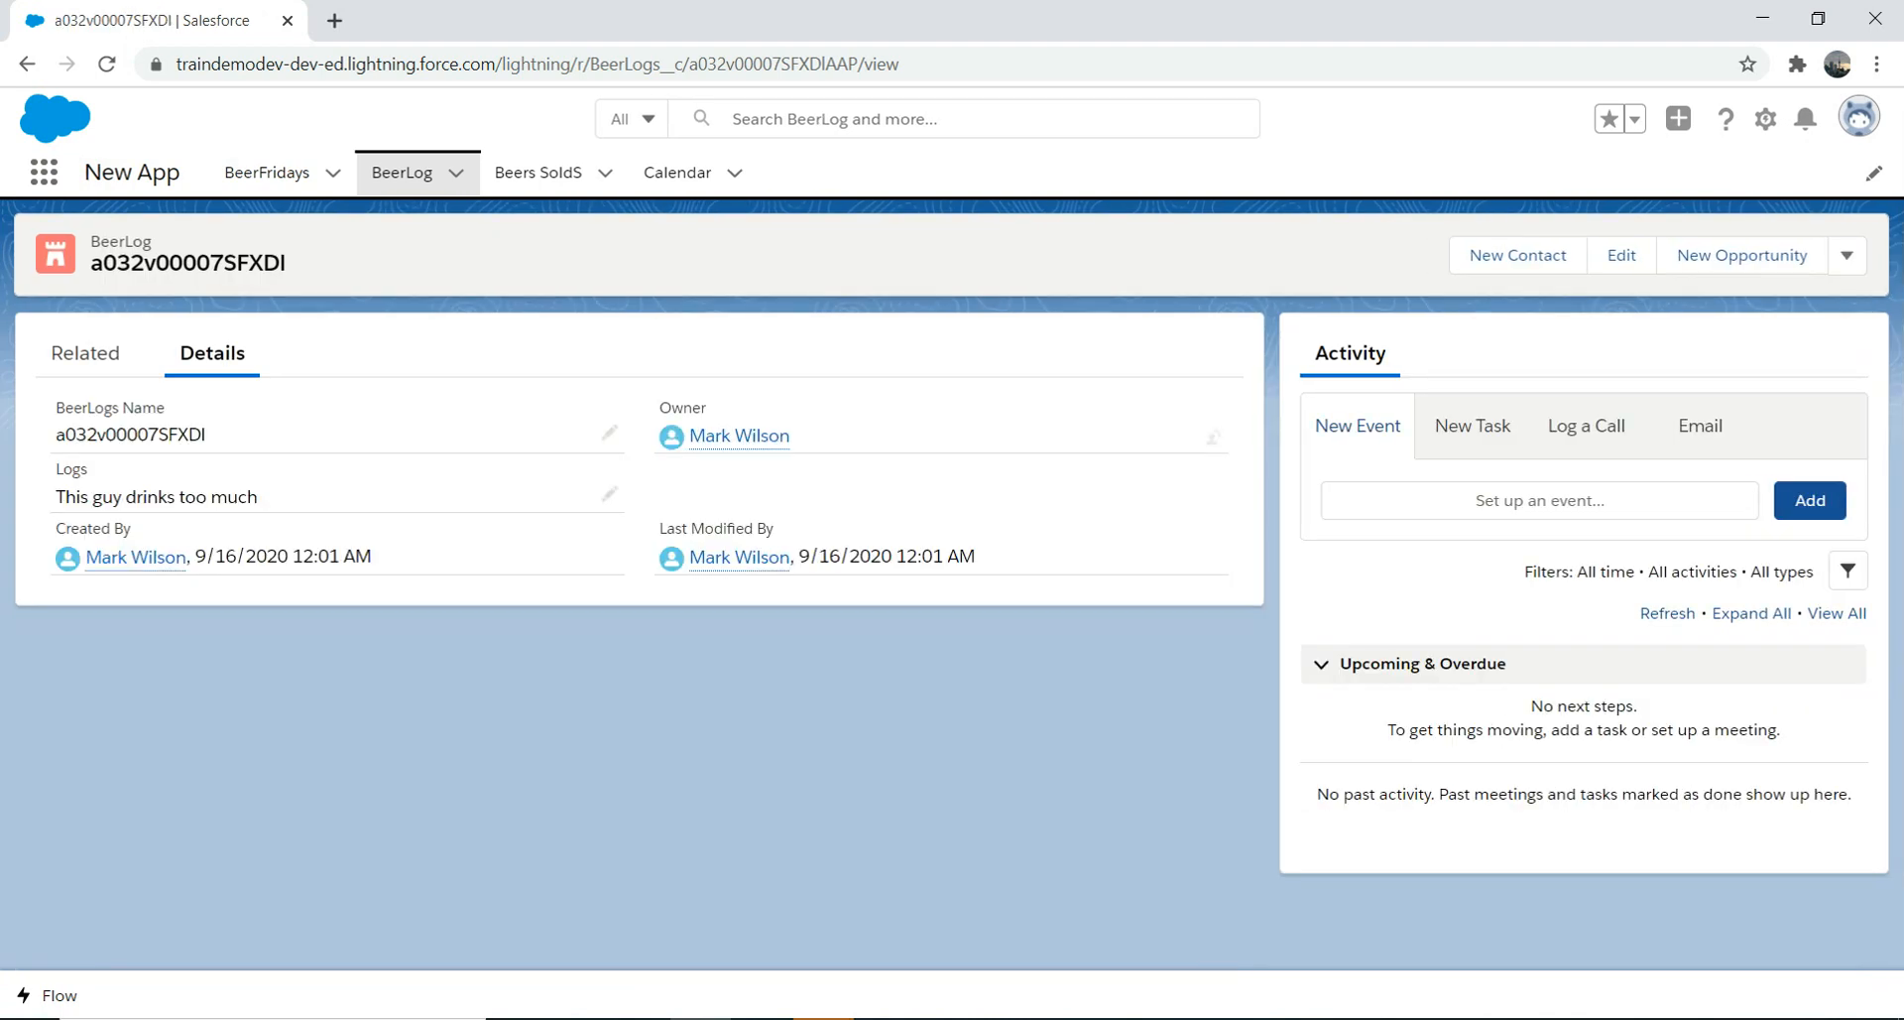
left_click(86, 353)
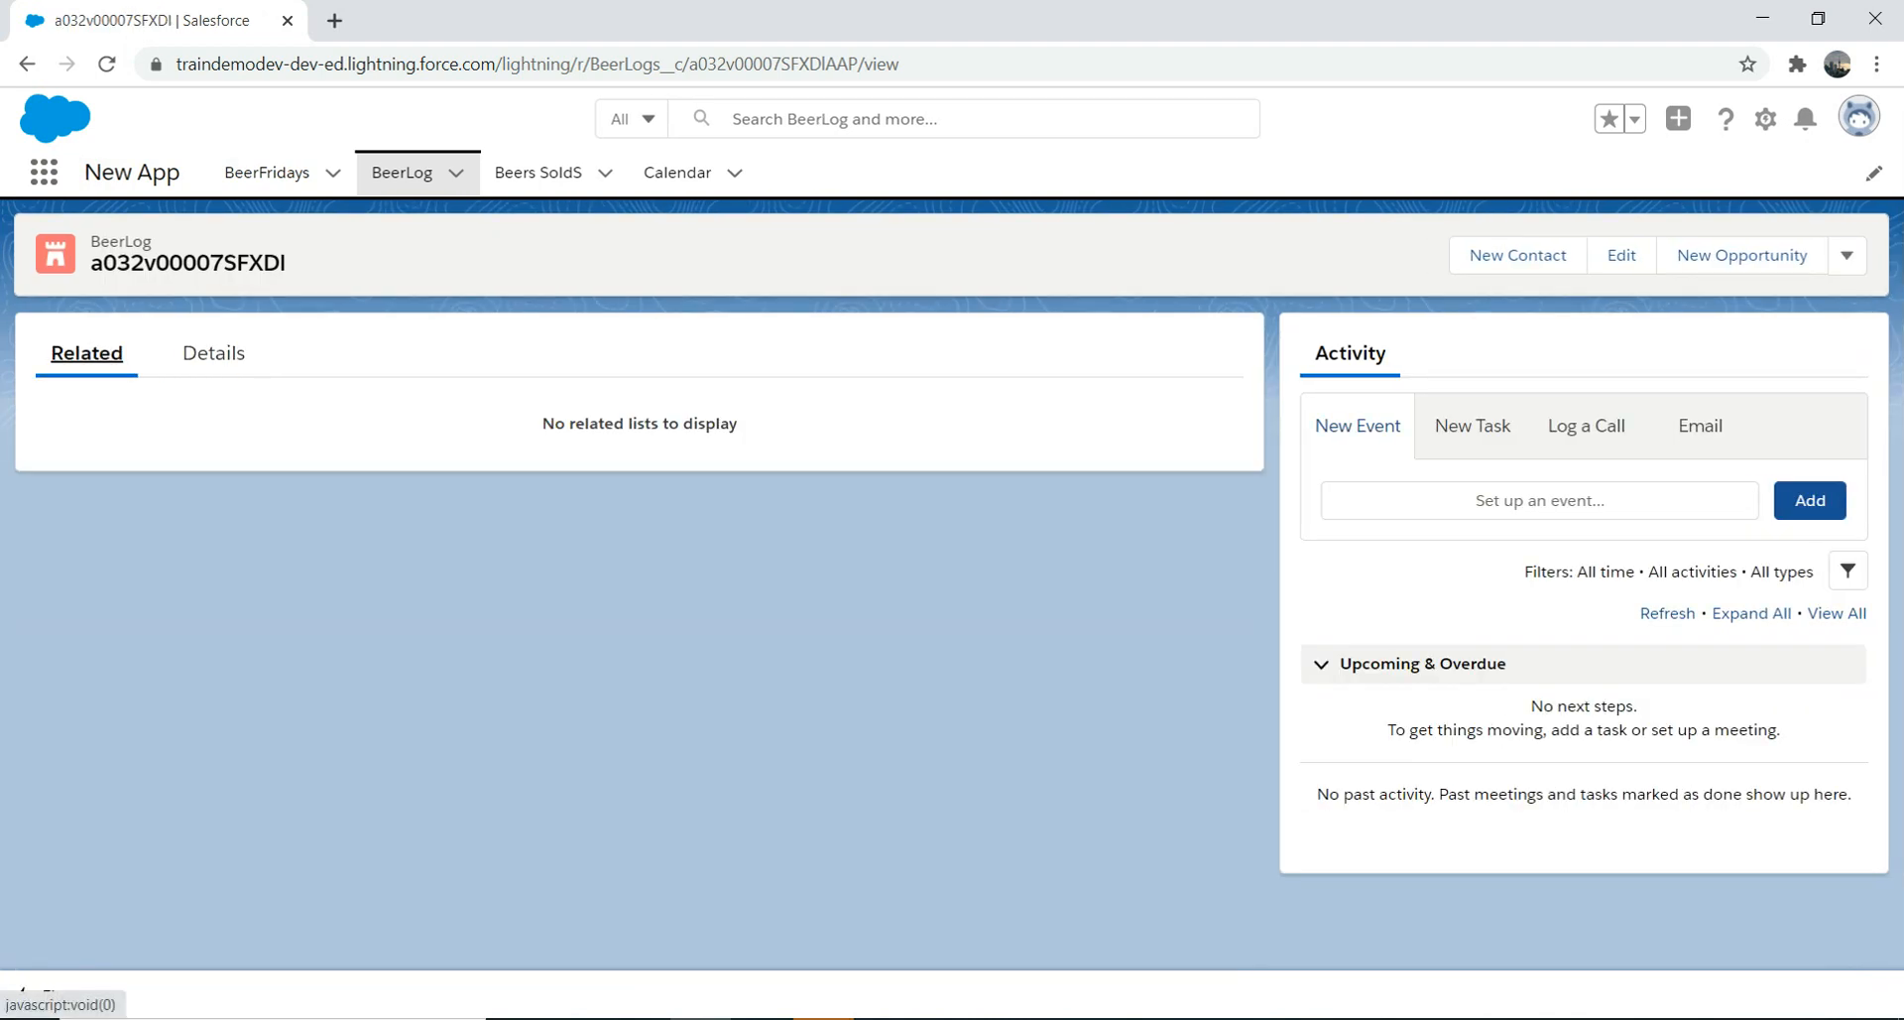
left_click(213, 353)
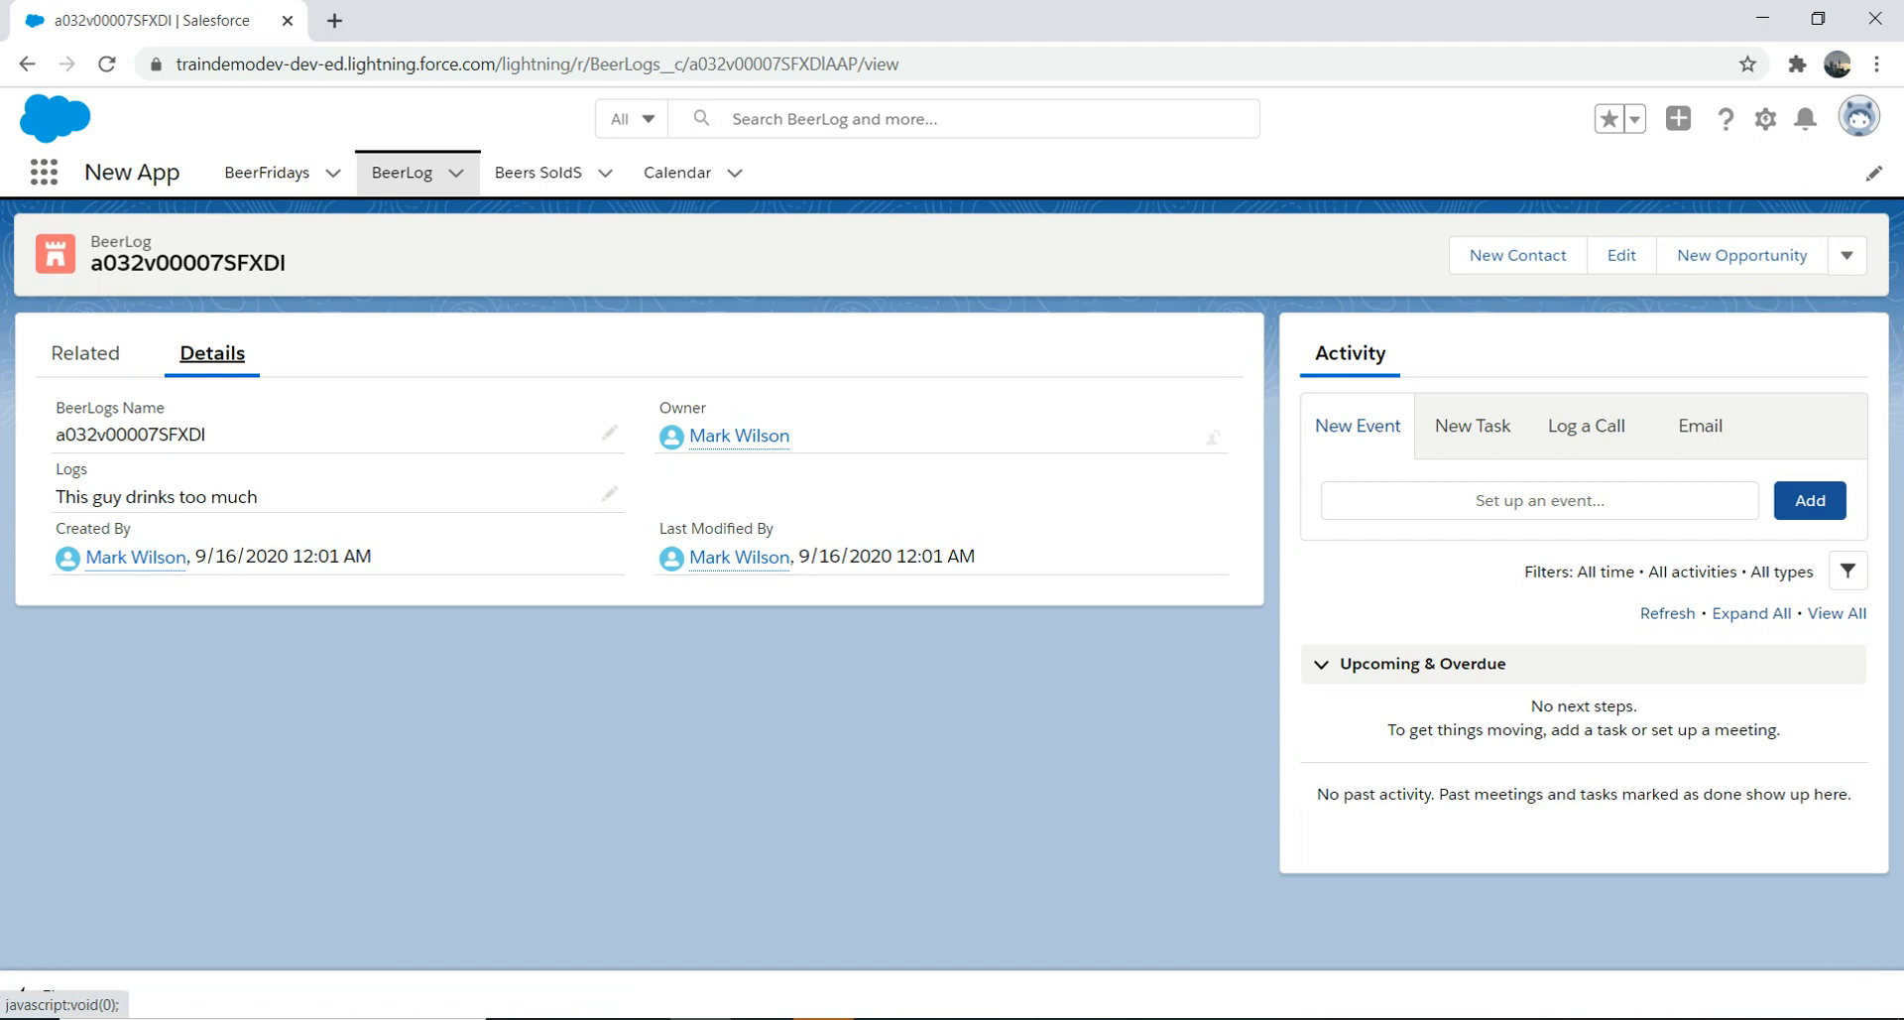
left_click(1766, 118)
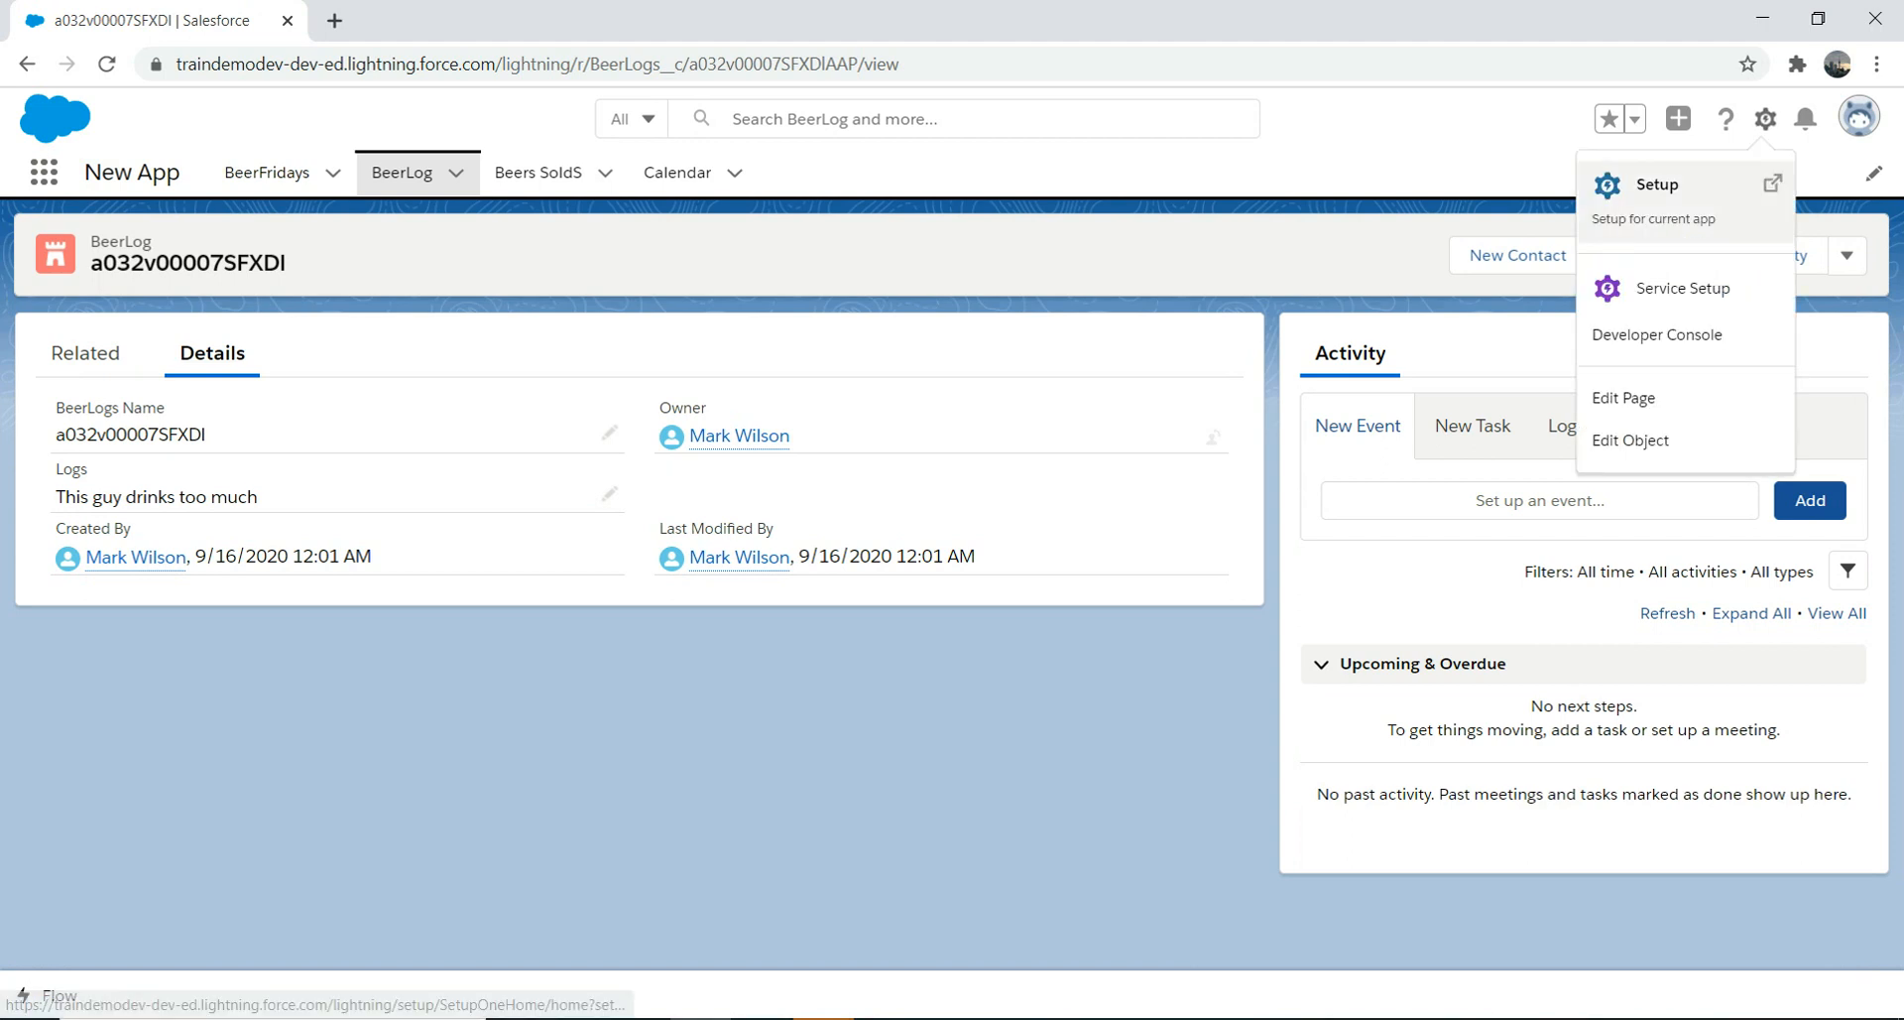
left_click(1623, 397)
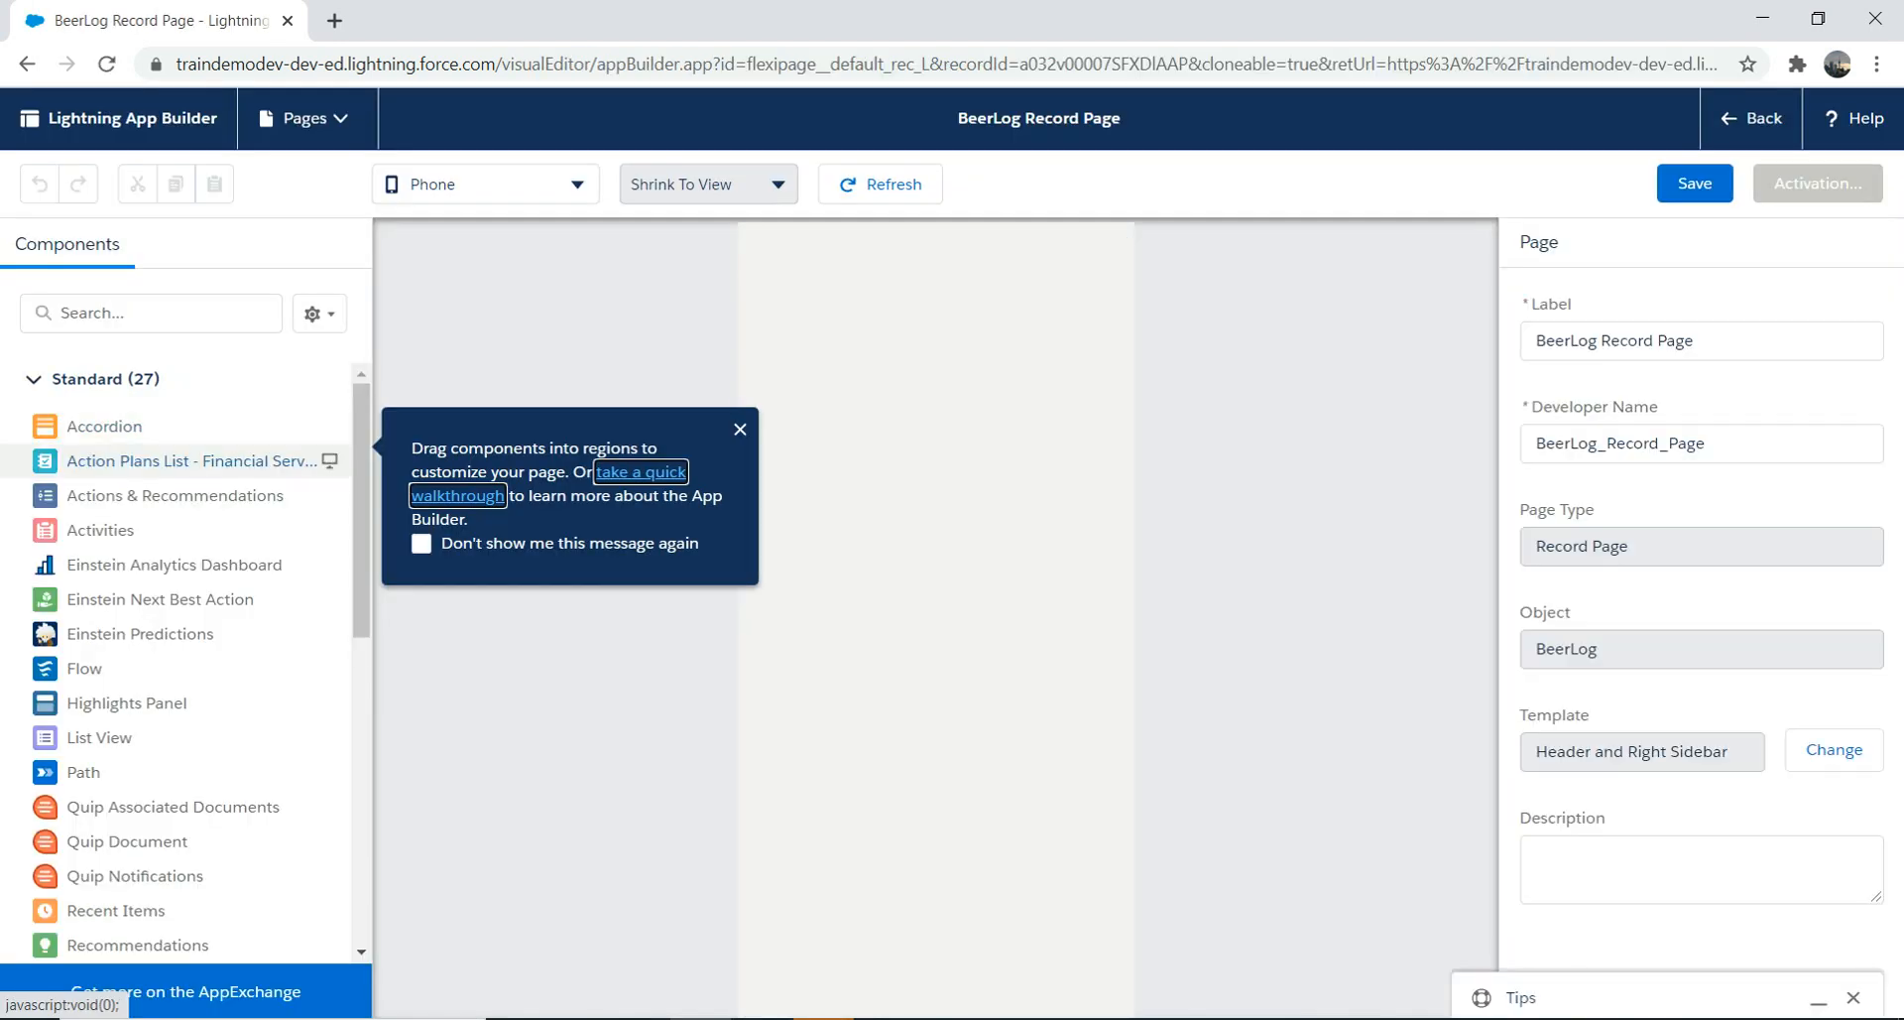
Step: Dismiss the drag-components tip, return the Components list to the top, and open the form-factor dropdown
scroll(178, 496, "down", 5)
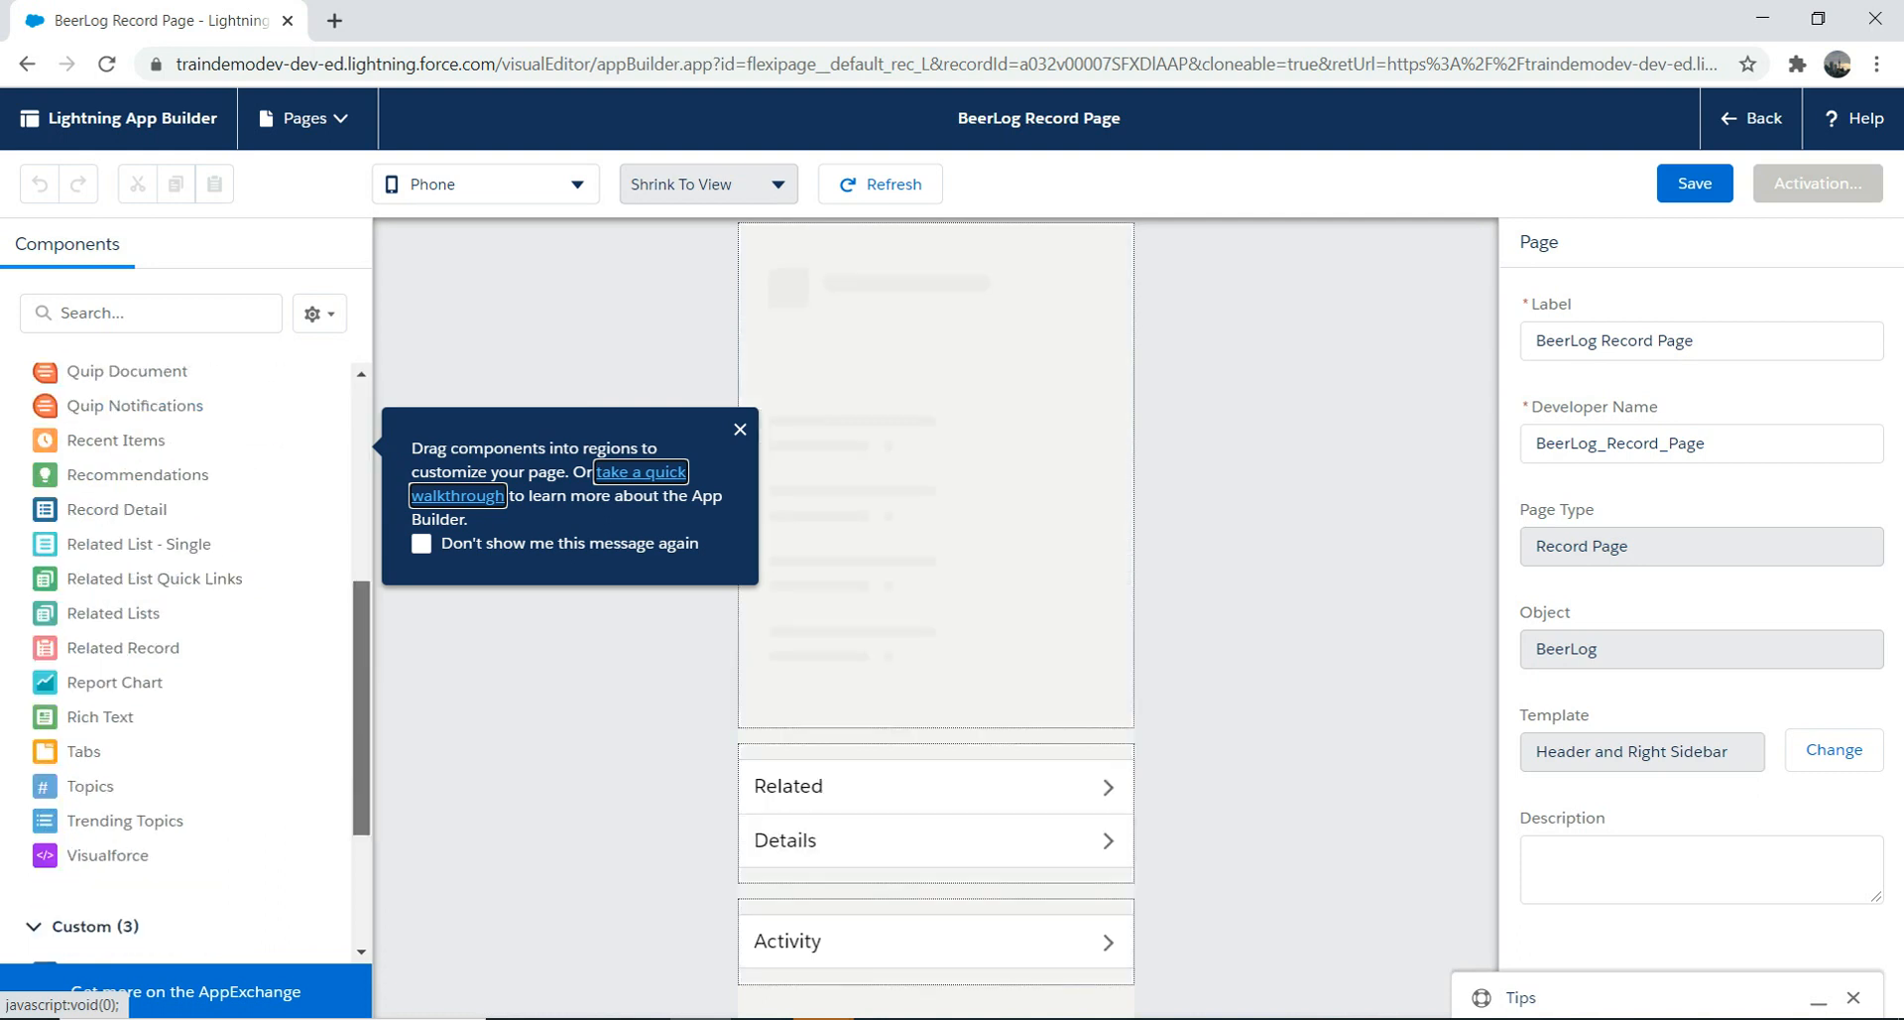
scroll(178, 615, "down", 2)
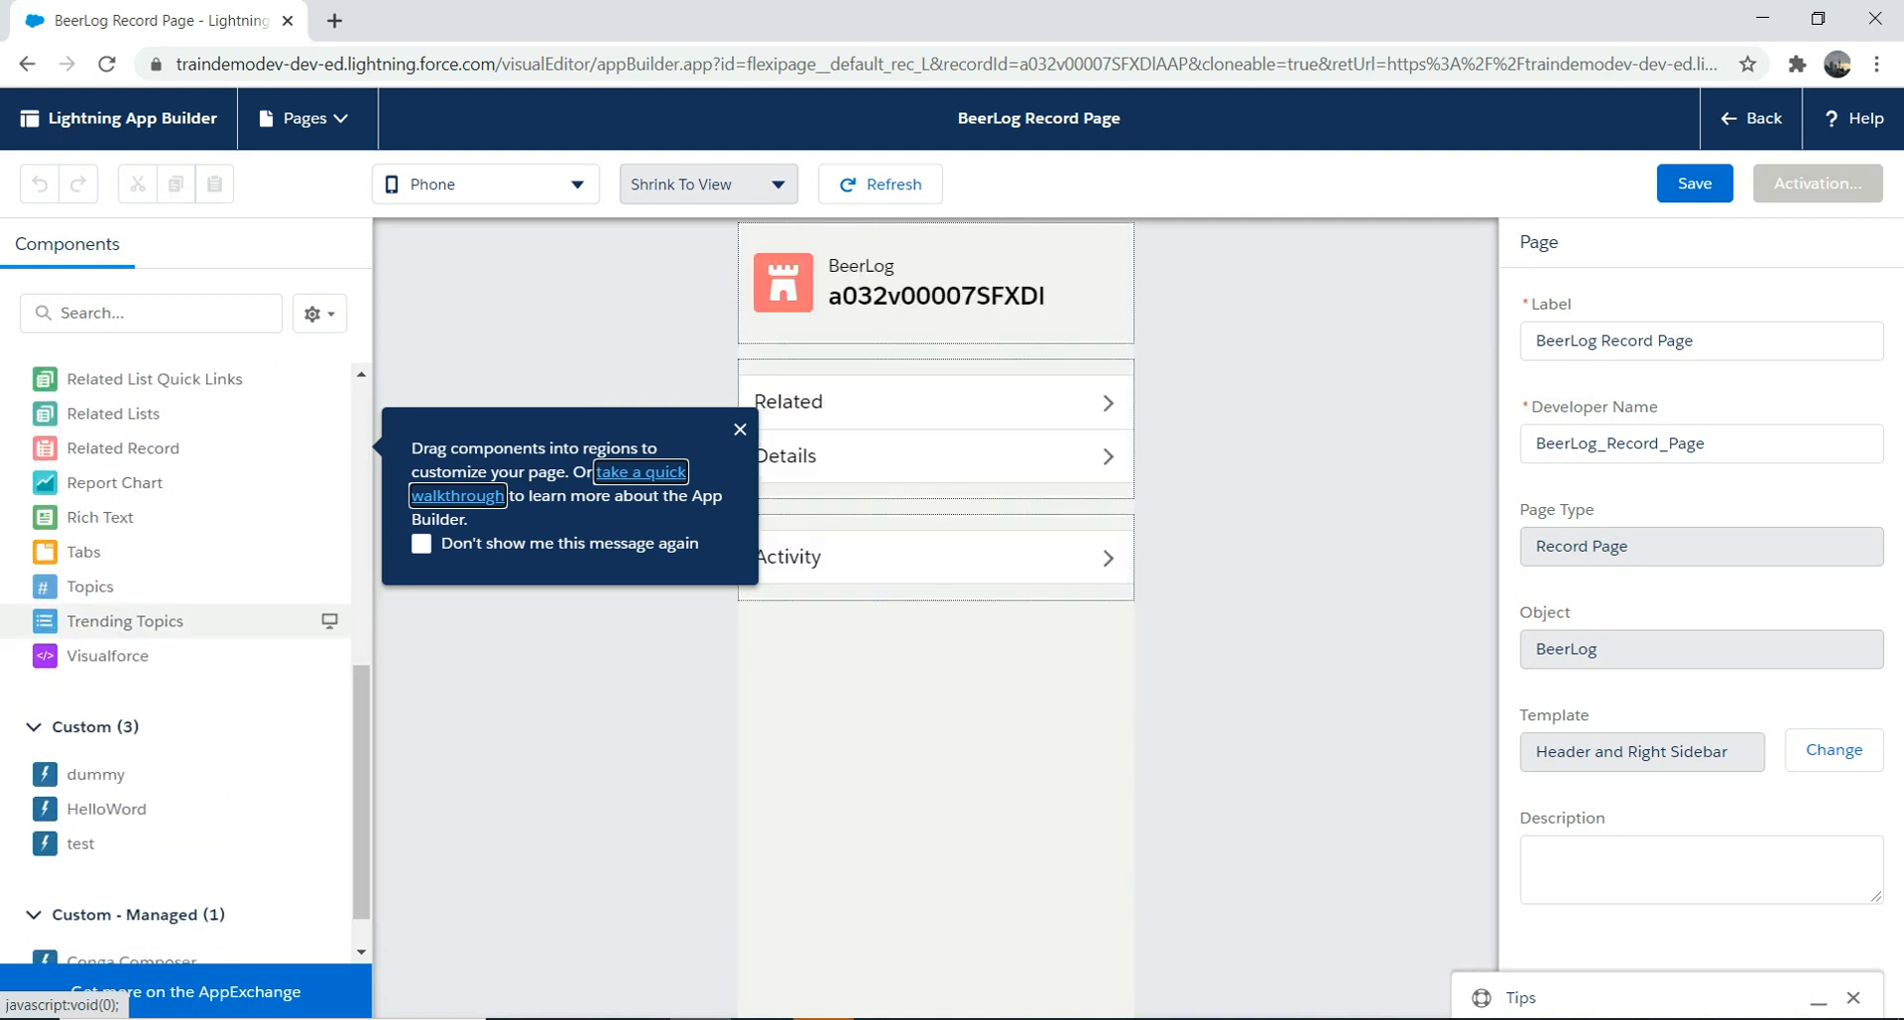
left_click(106, 808)
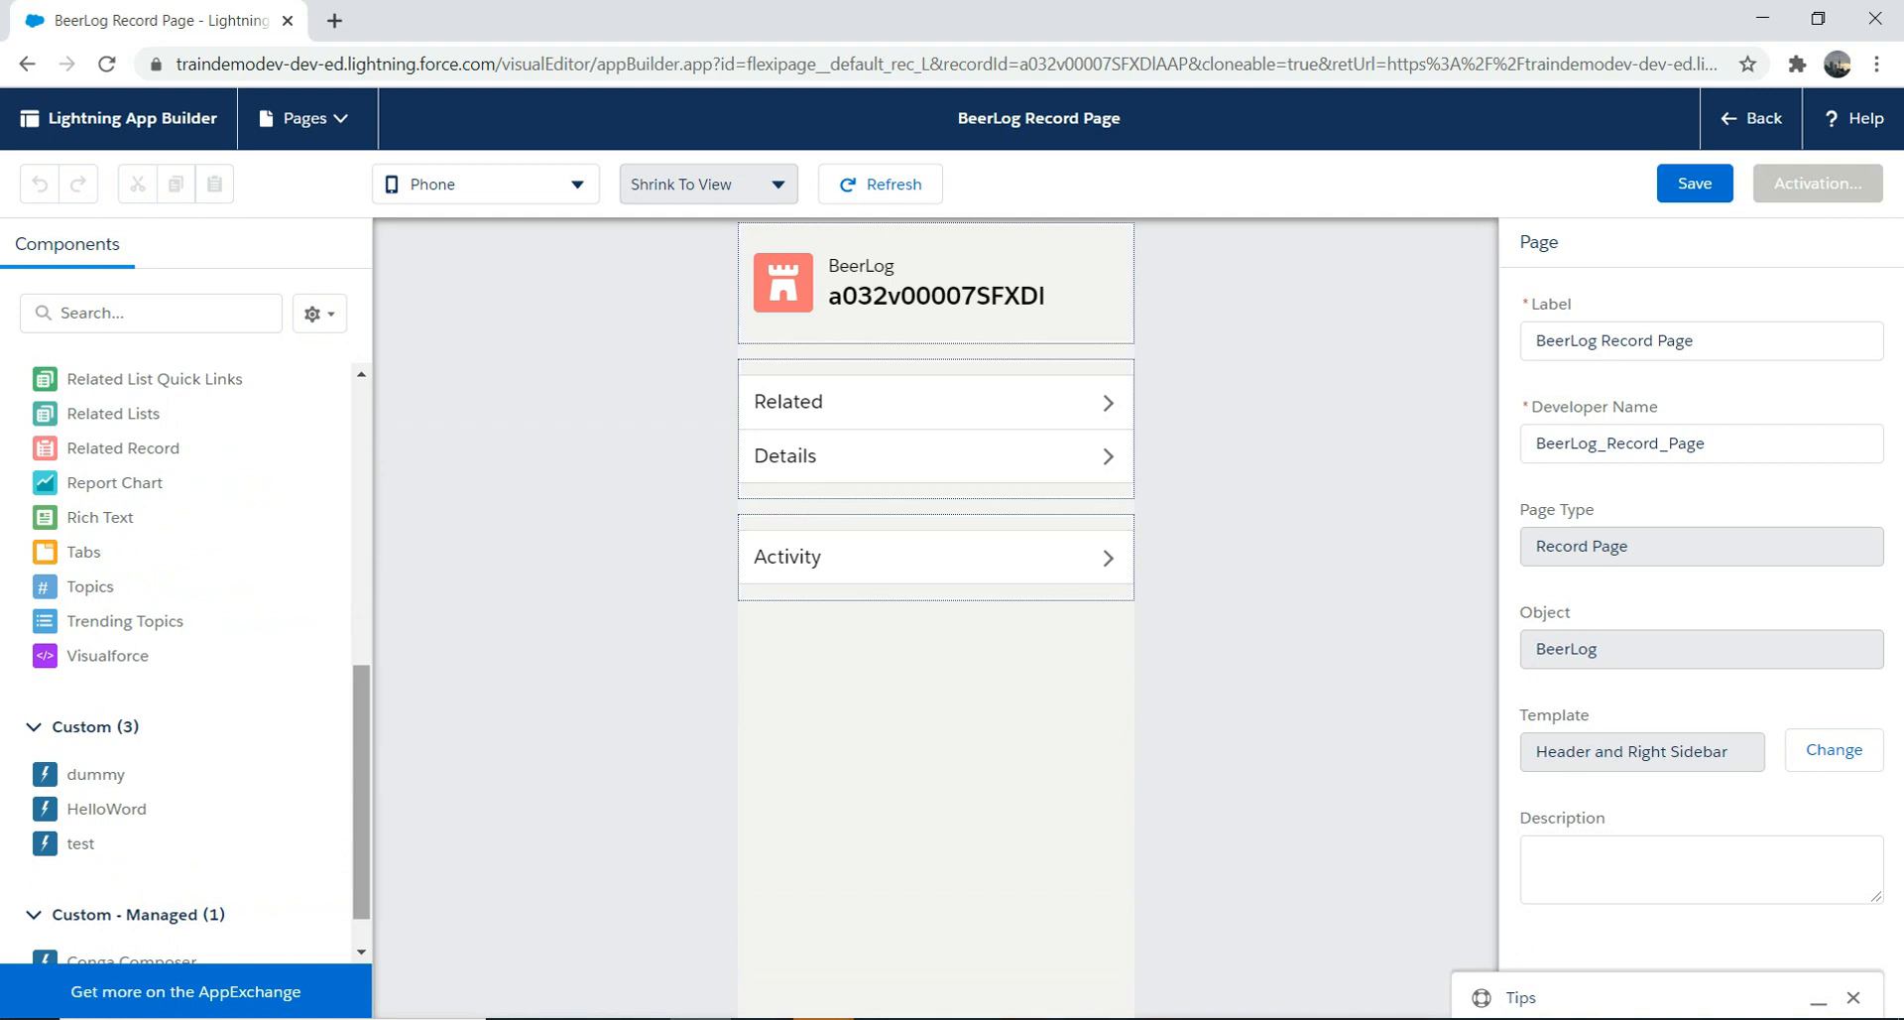
left_click_drag(361, 774, 361, 486)
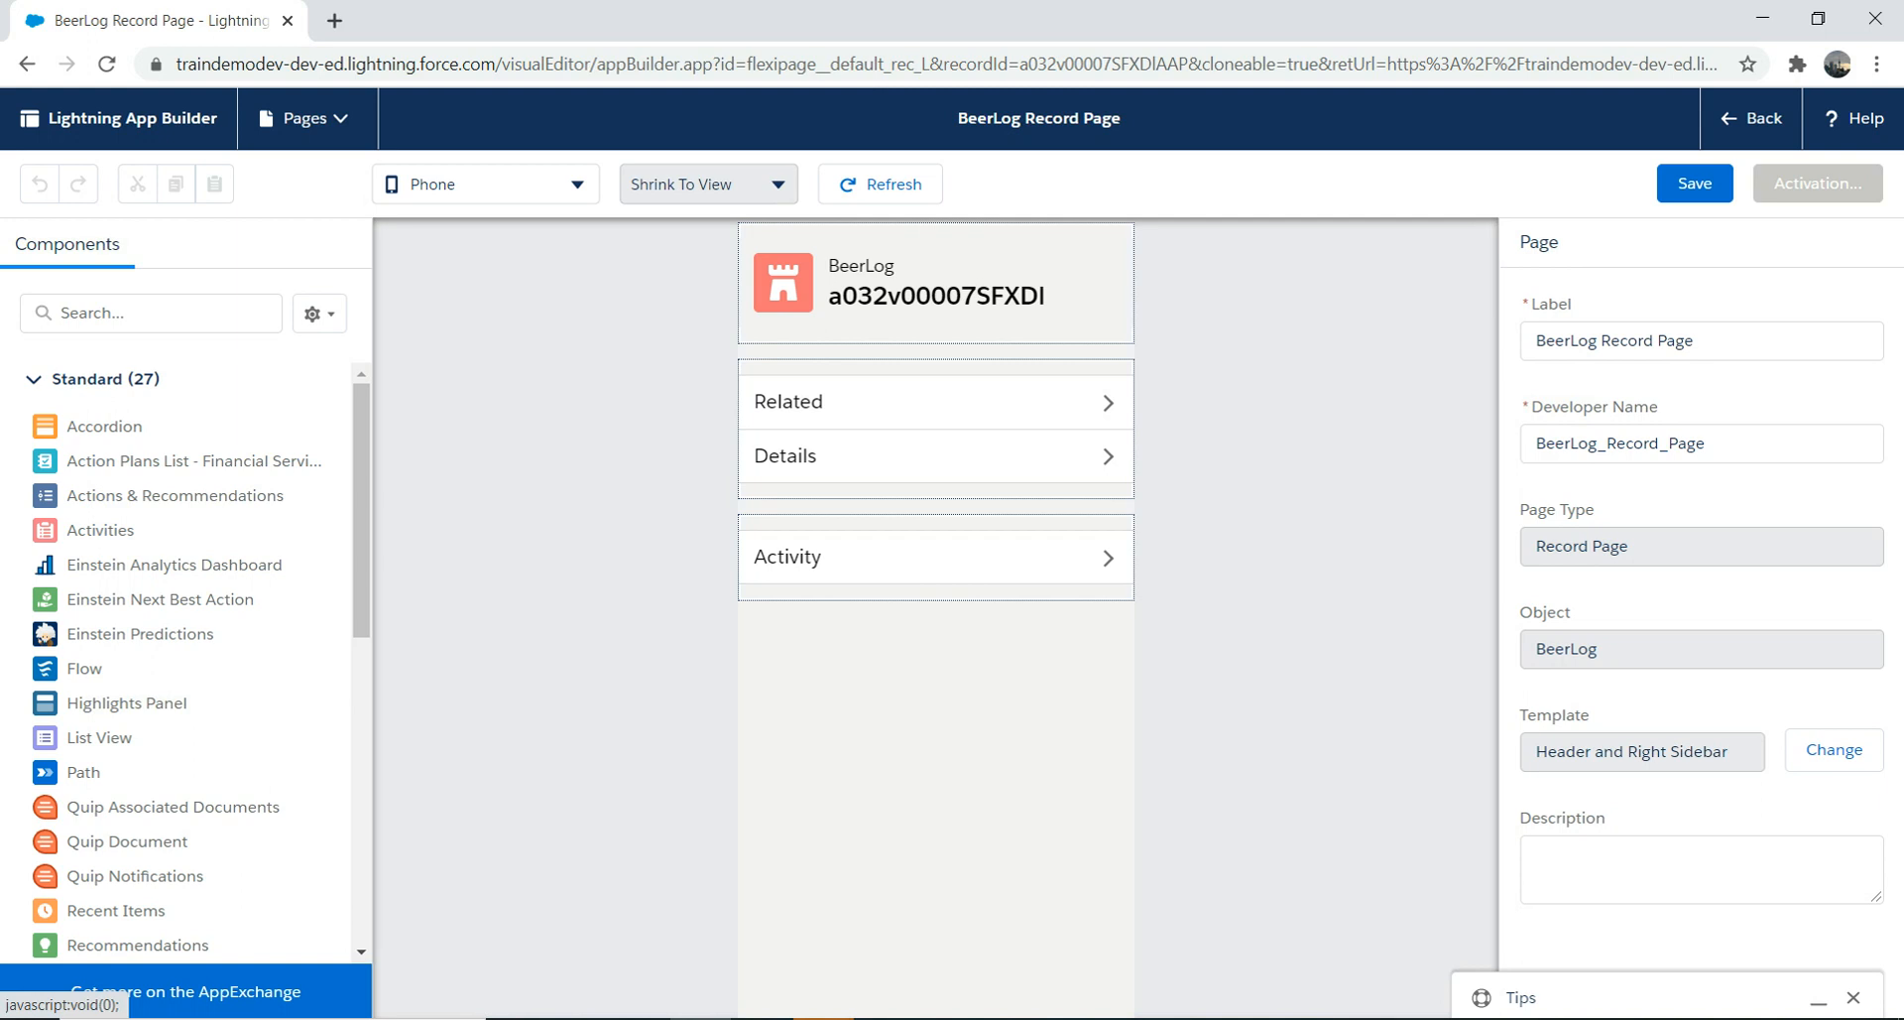
left_click(486, 185)
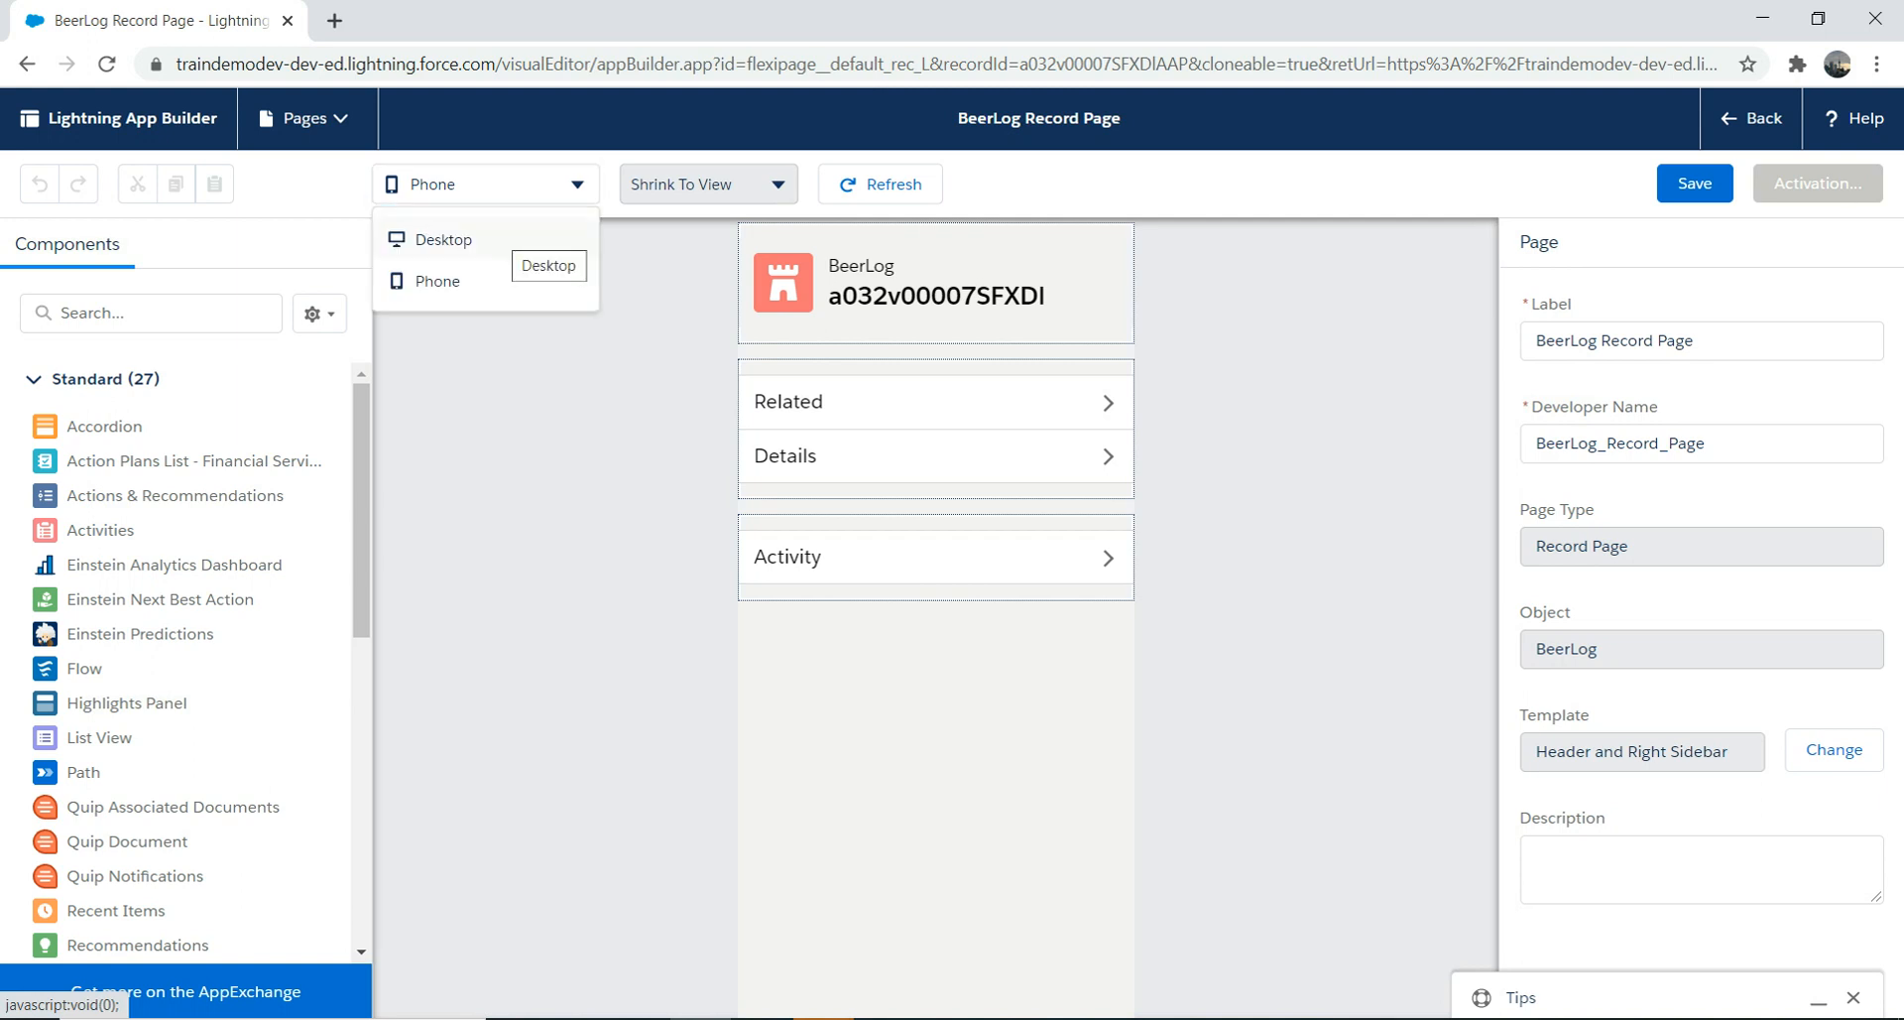
Step: Preview at Desktop size and place an Account Creation Flow component under the Details section
left_click(466, 240)
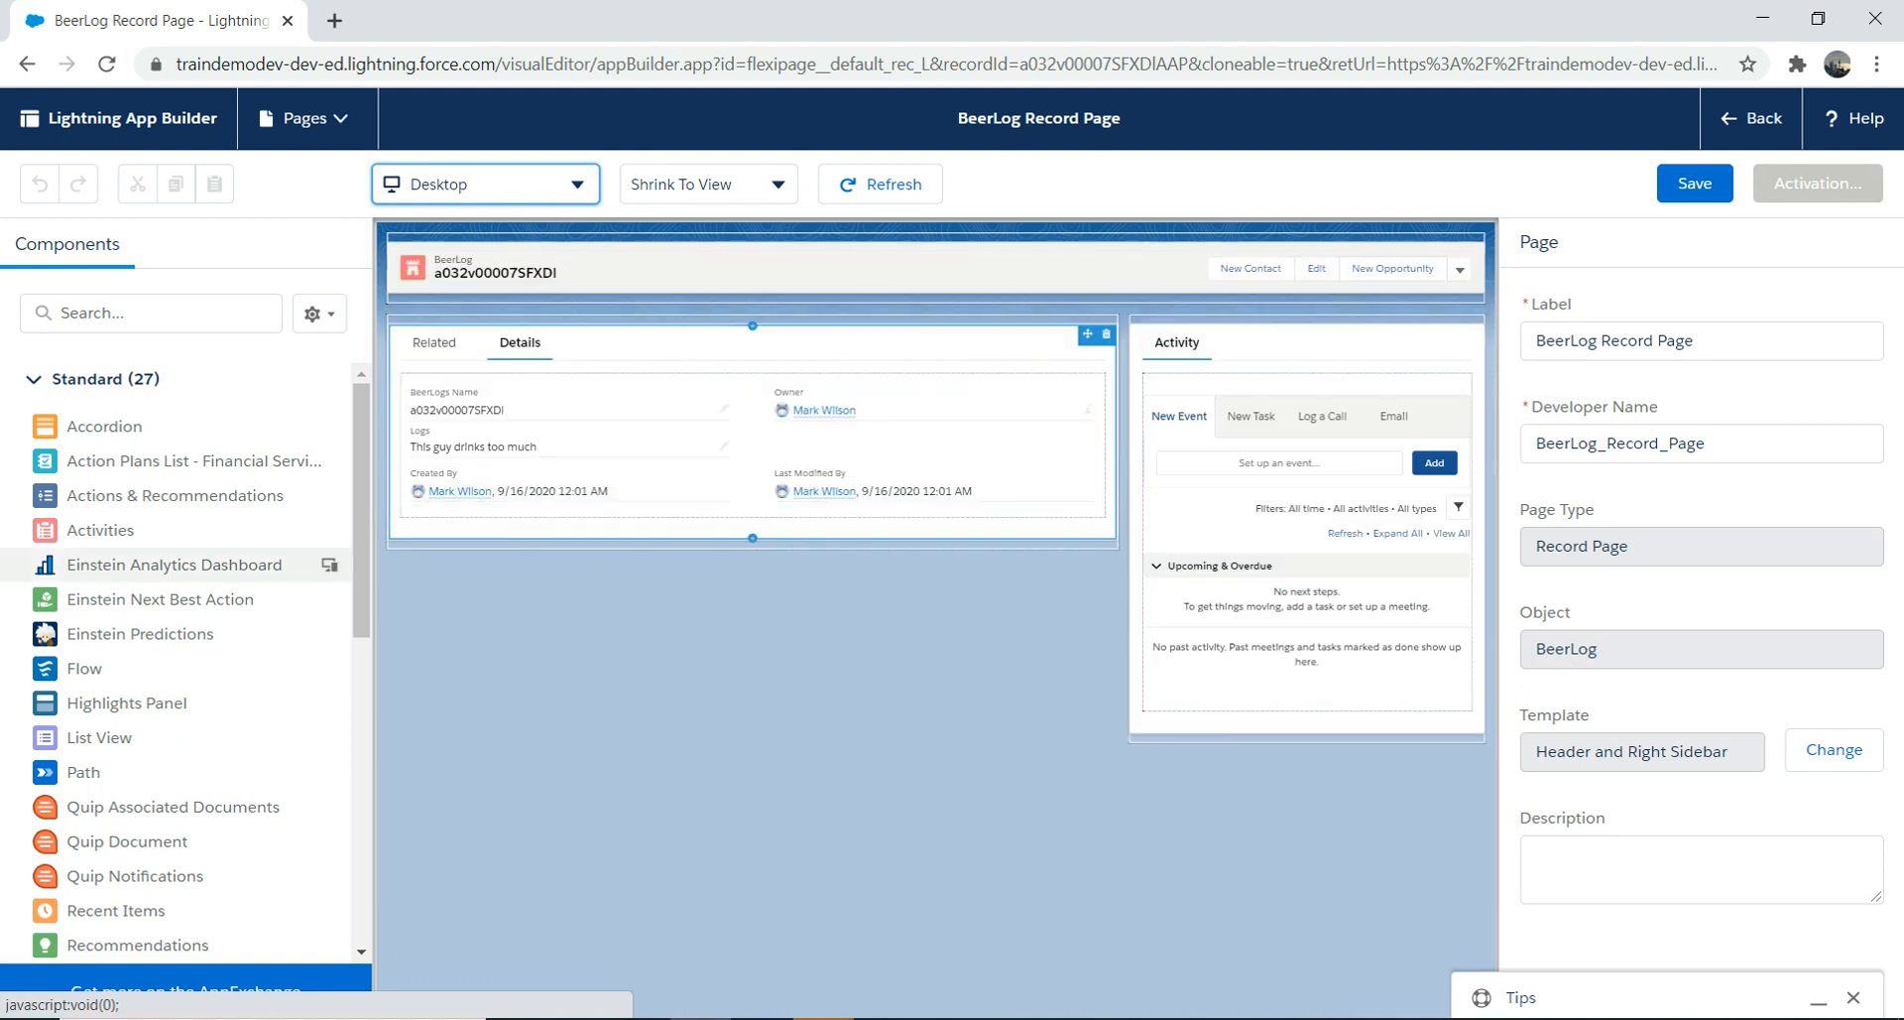
left_click_drag(361, 563, 361, 590)
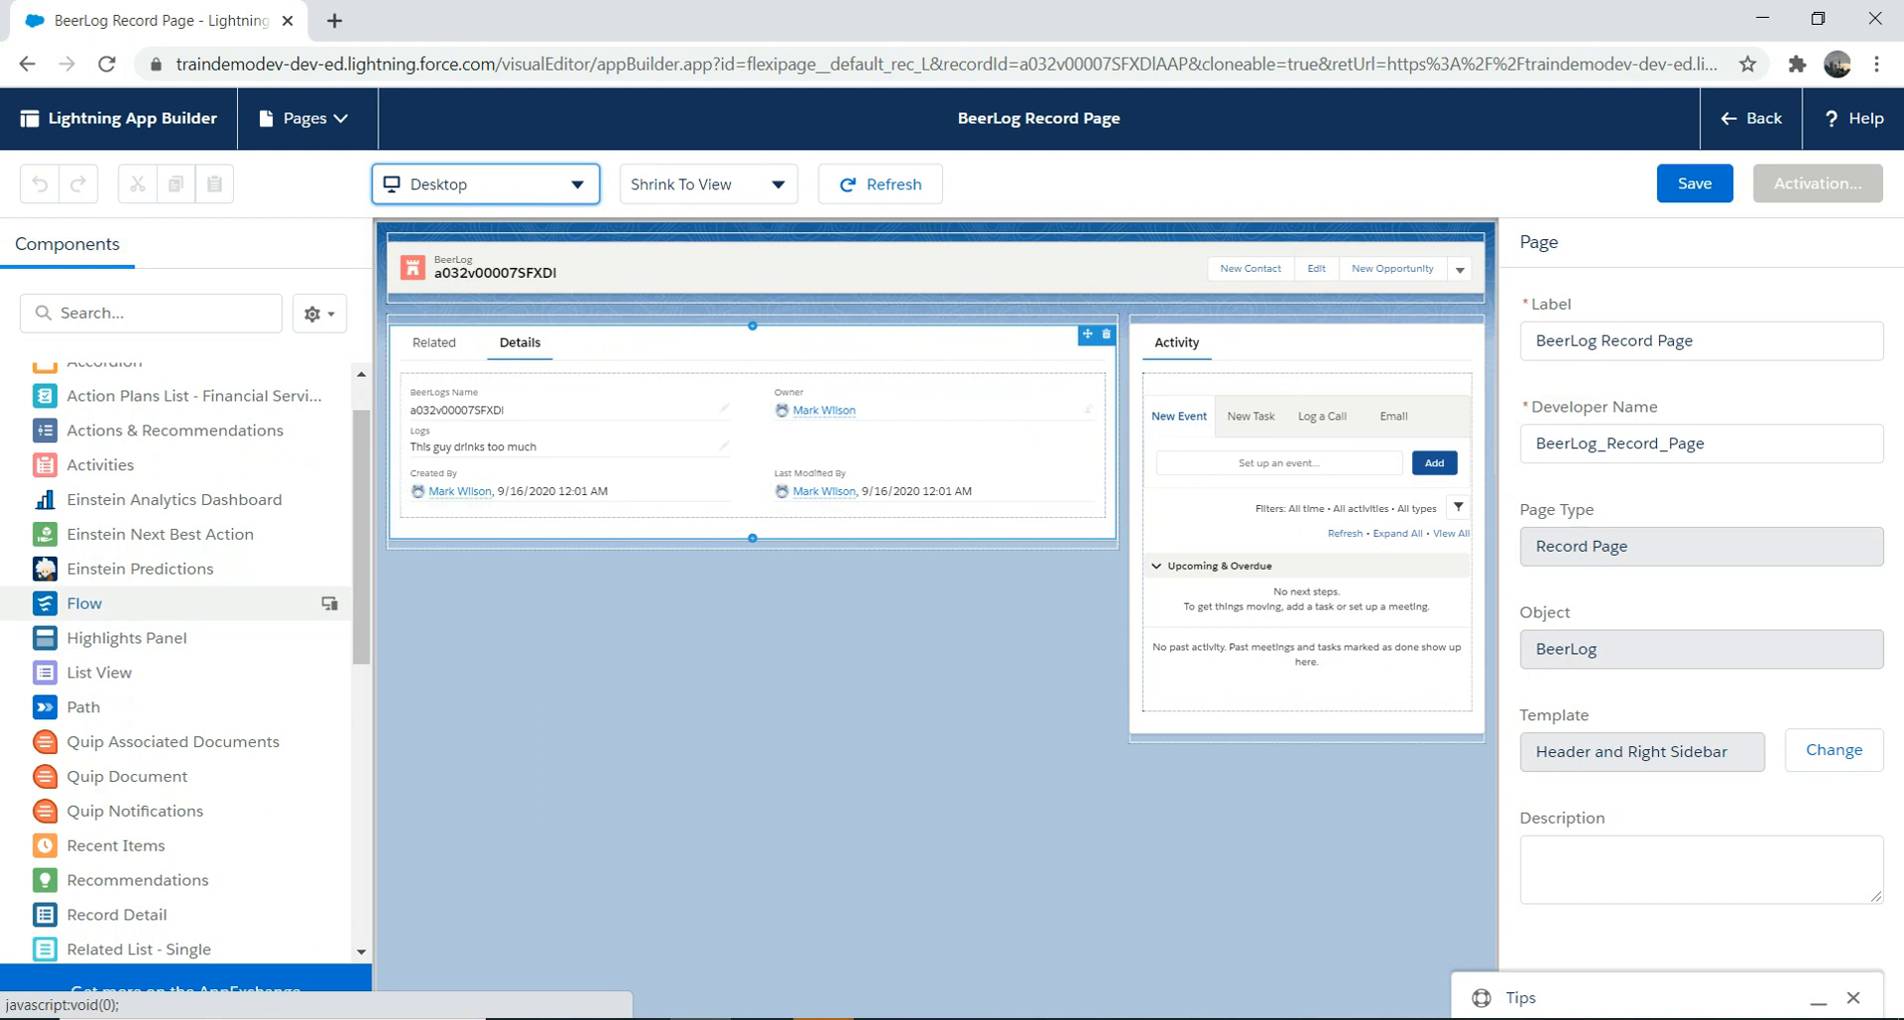
left_click_drag(84, 603, 1178, 337)
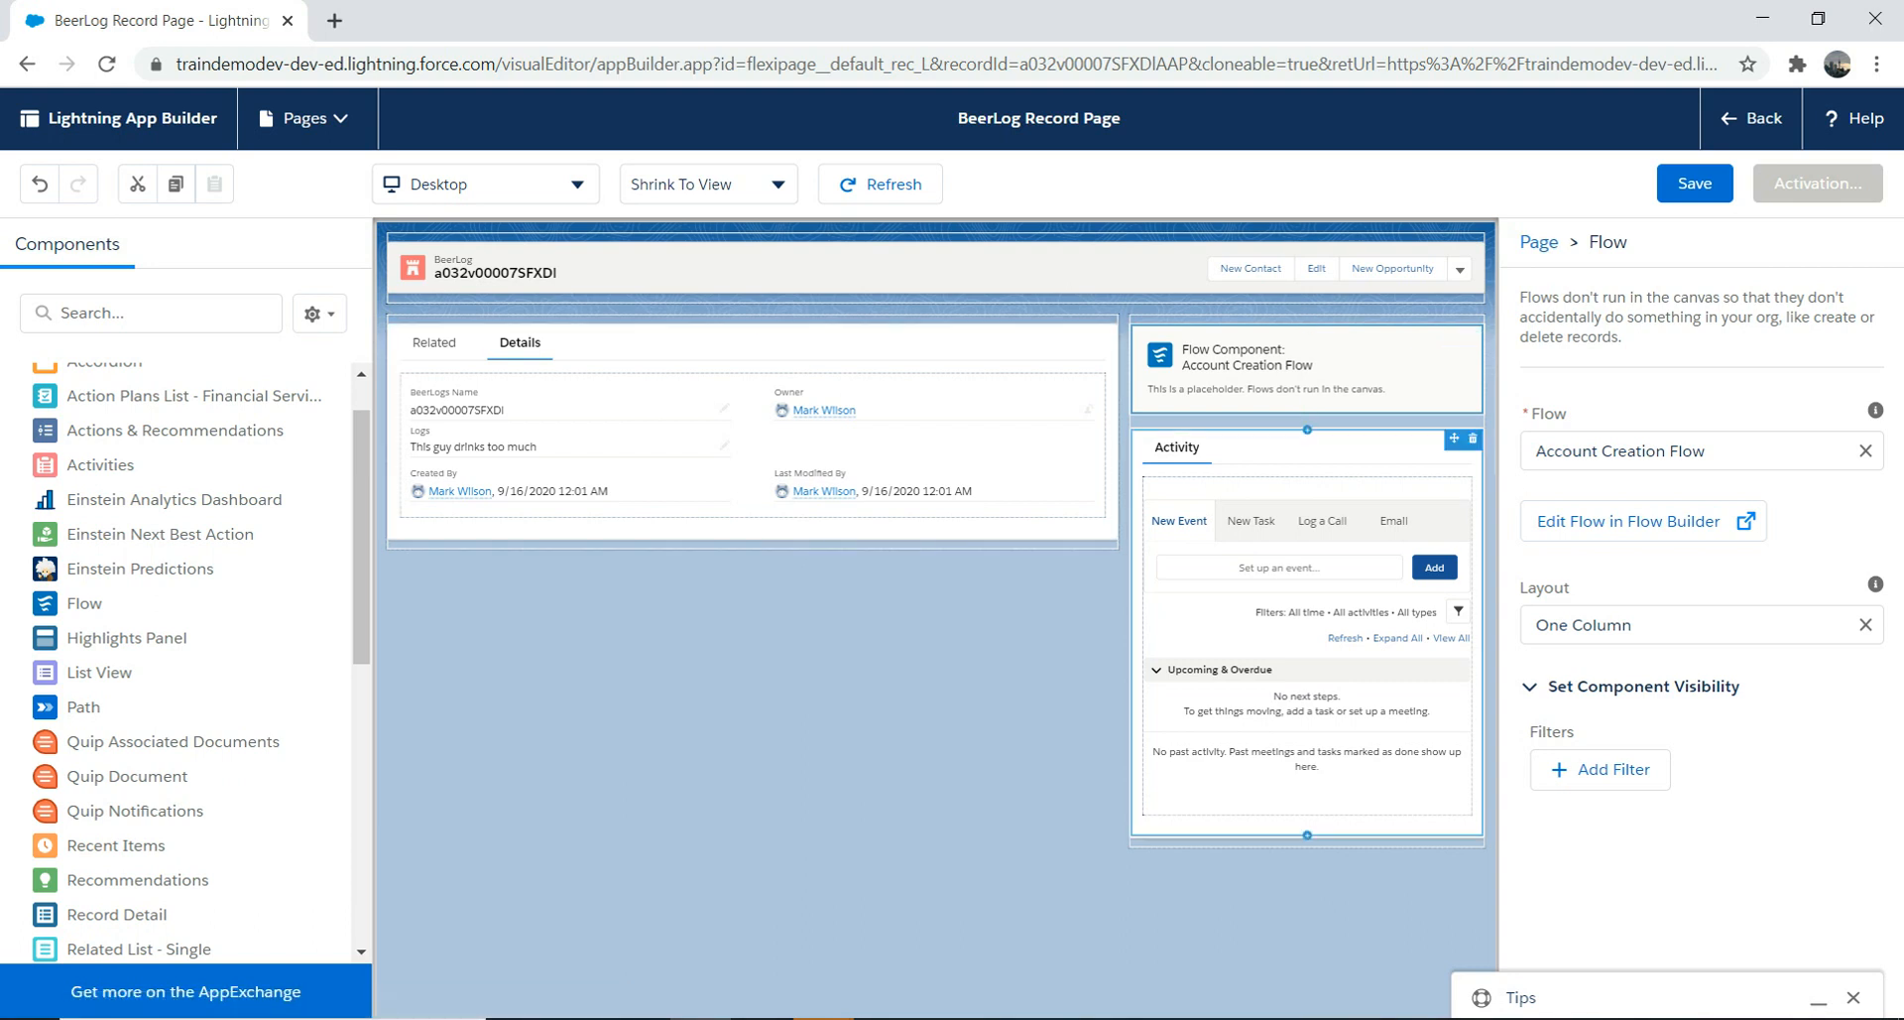
left_click_drag(1249, 367, 805, 536)
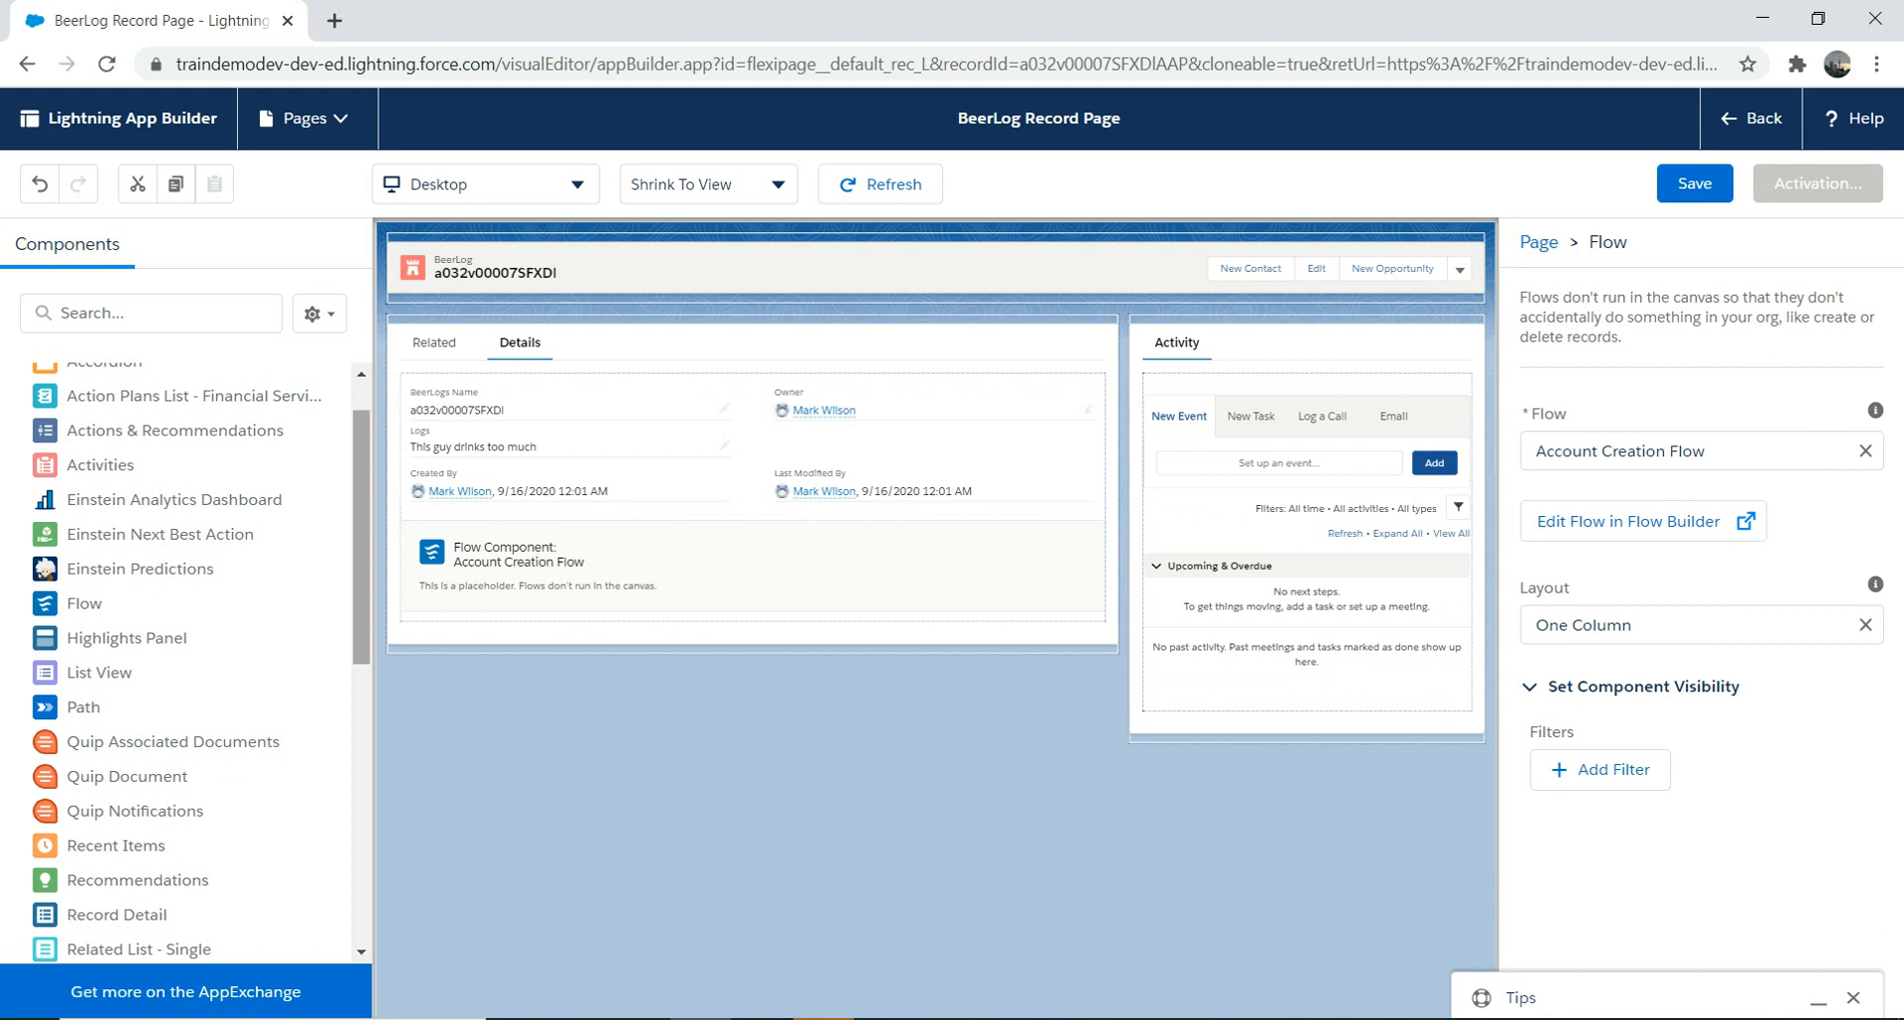
scroll(199, 662, "up", 1)
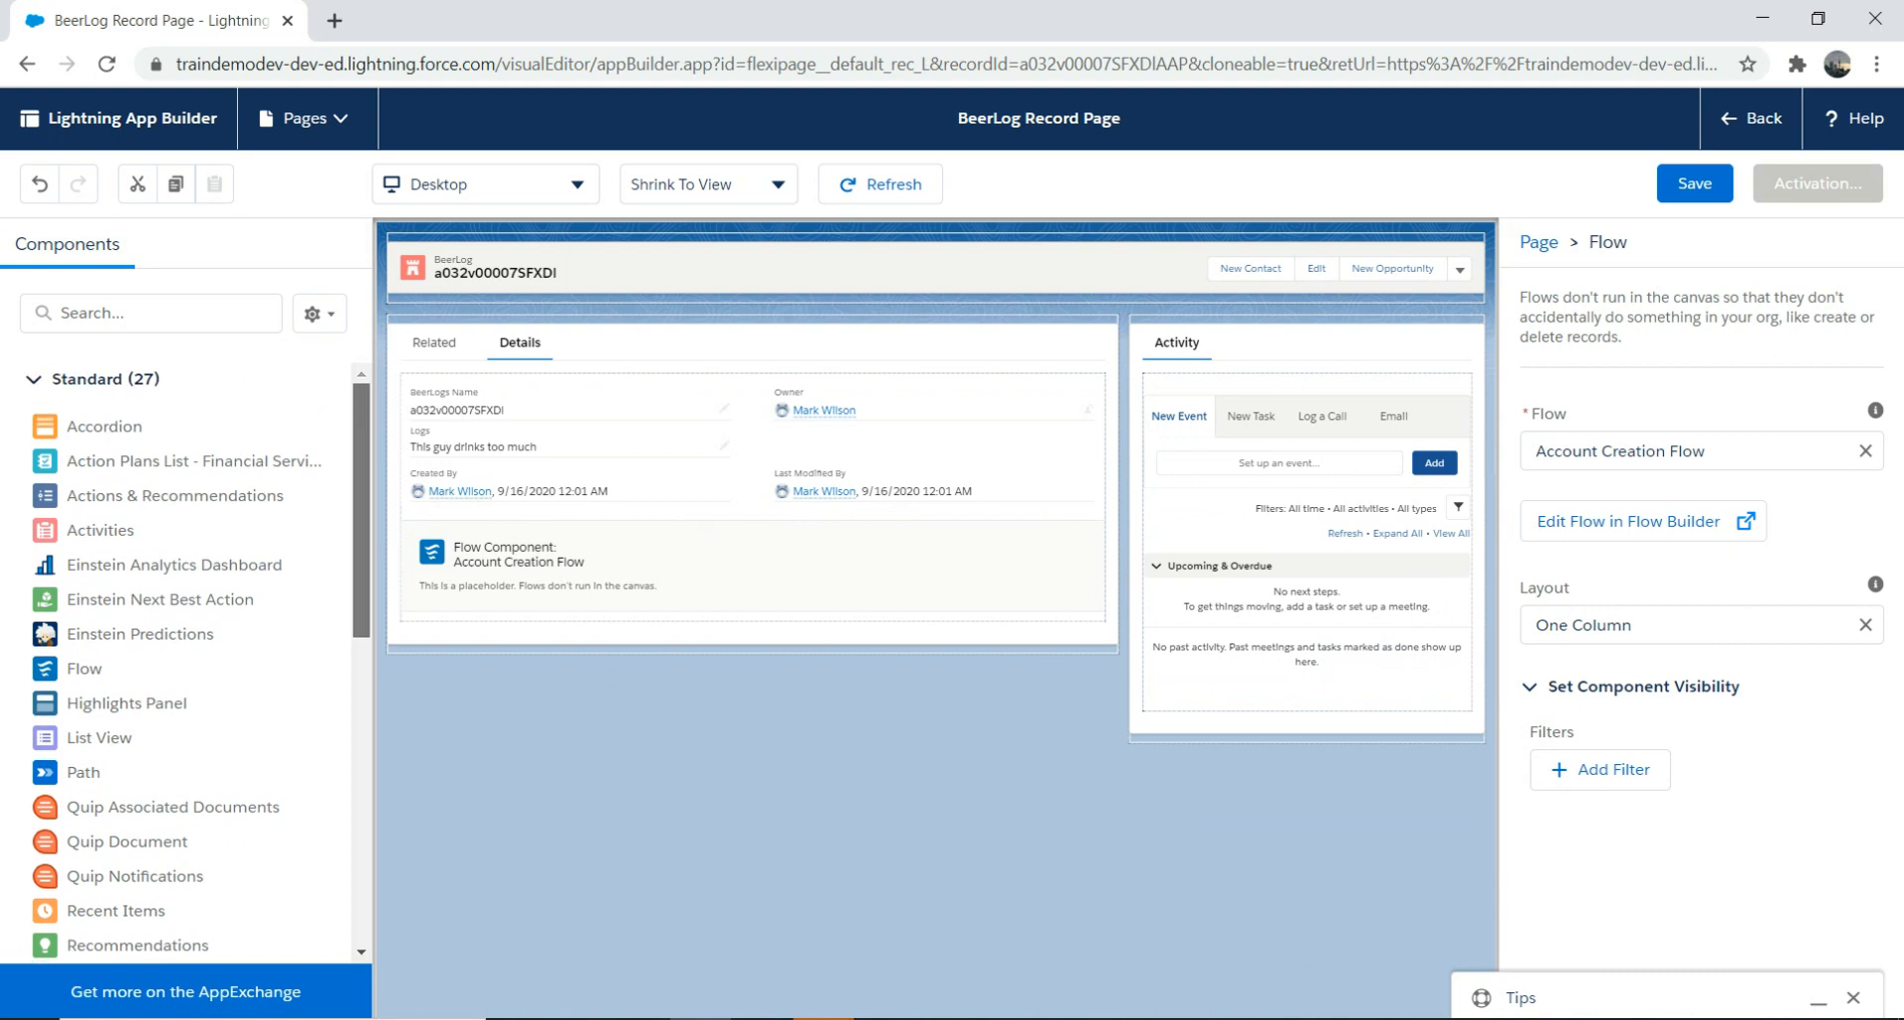
Step: Remove the Flow component from the page and rearrange the Components panel and canvas
left_click(1093, 533)
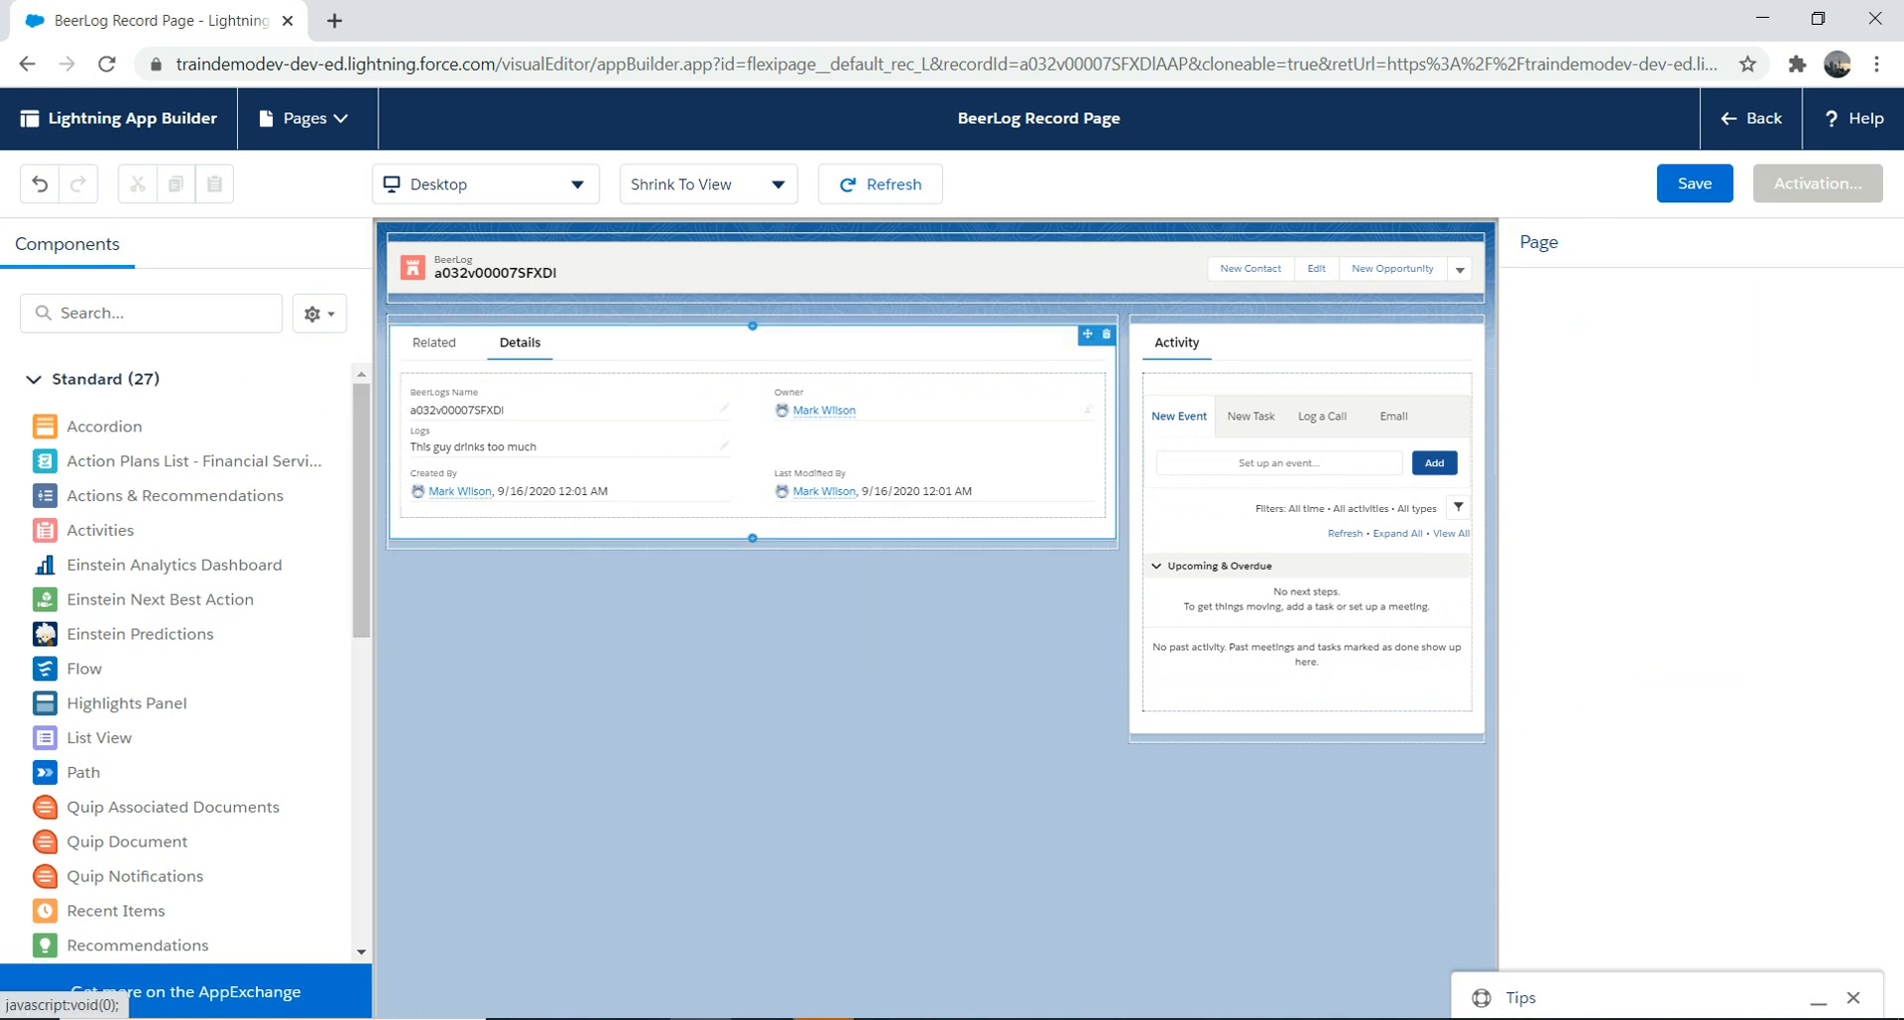
scroll(189, 634, "down", 5)
scroll(189, 661, "up", 1)
left_click_drag(362, 681, 362, 509)
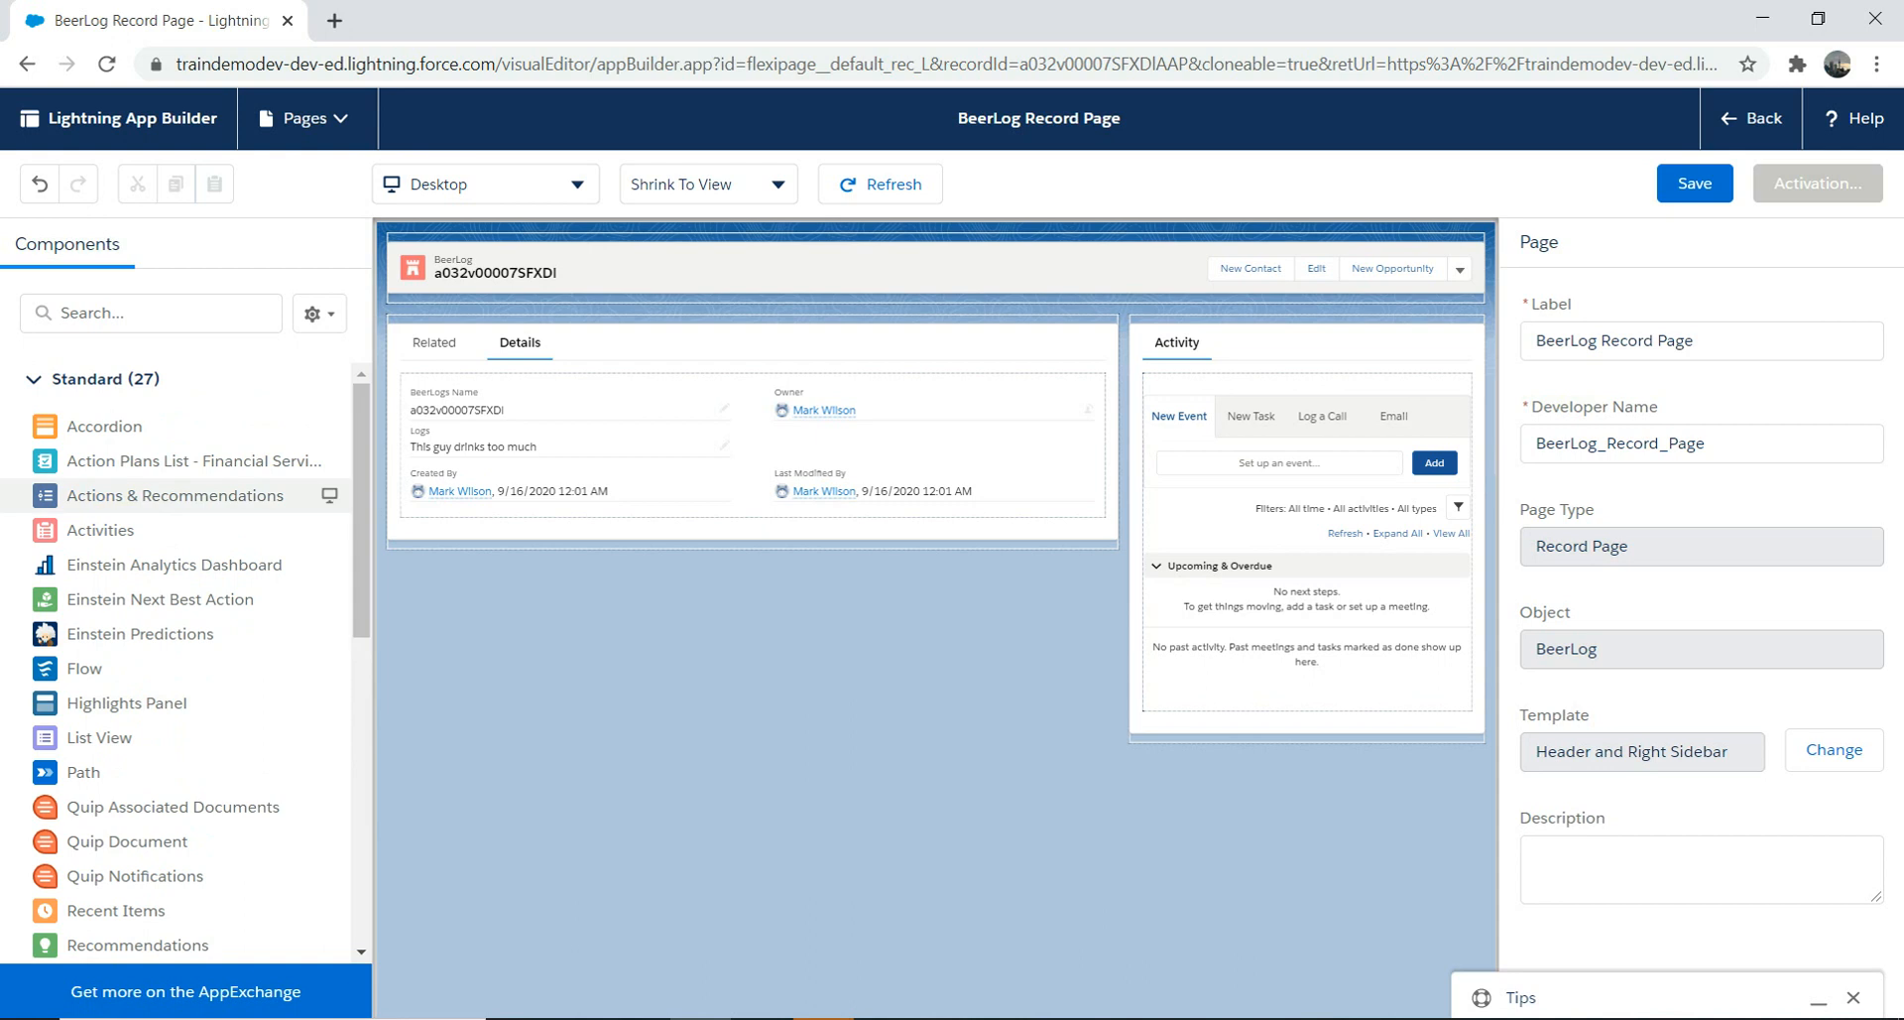
left_click_drag(362, 528, 362, 700)
left_click_drag(119, 500, 630, 495)
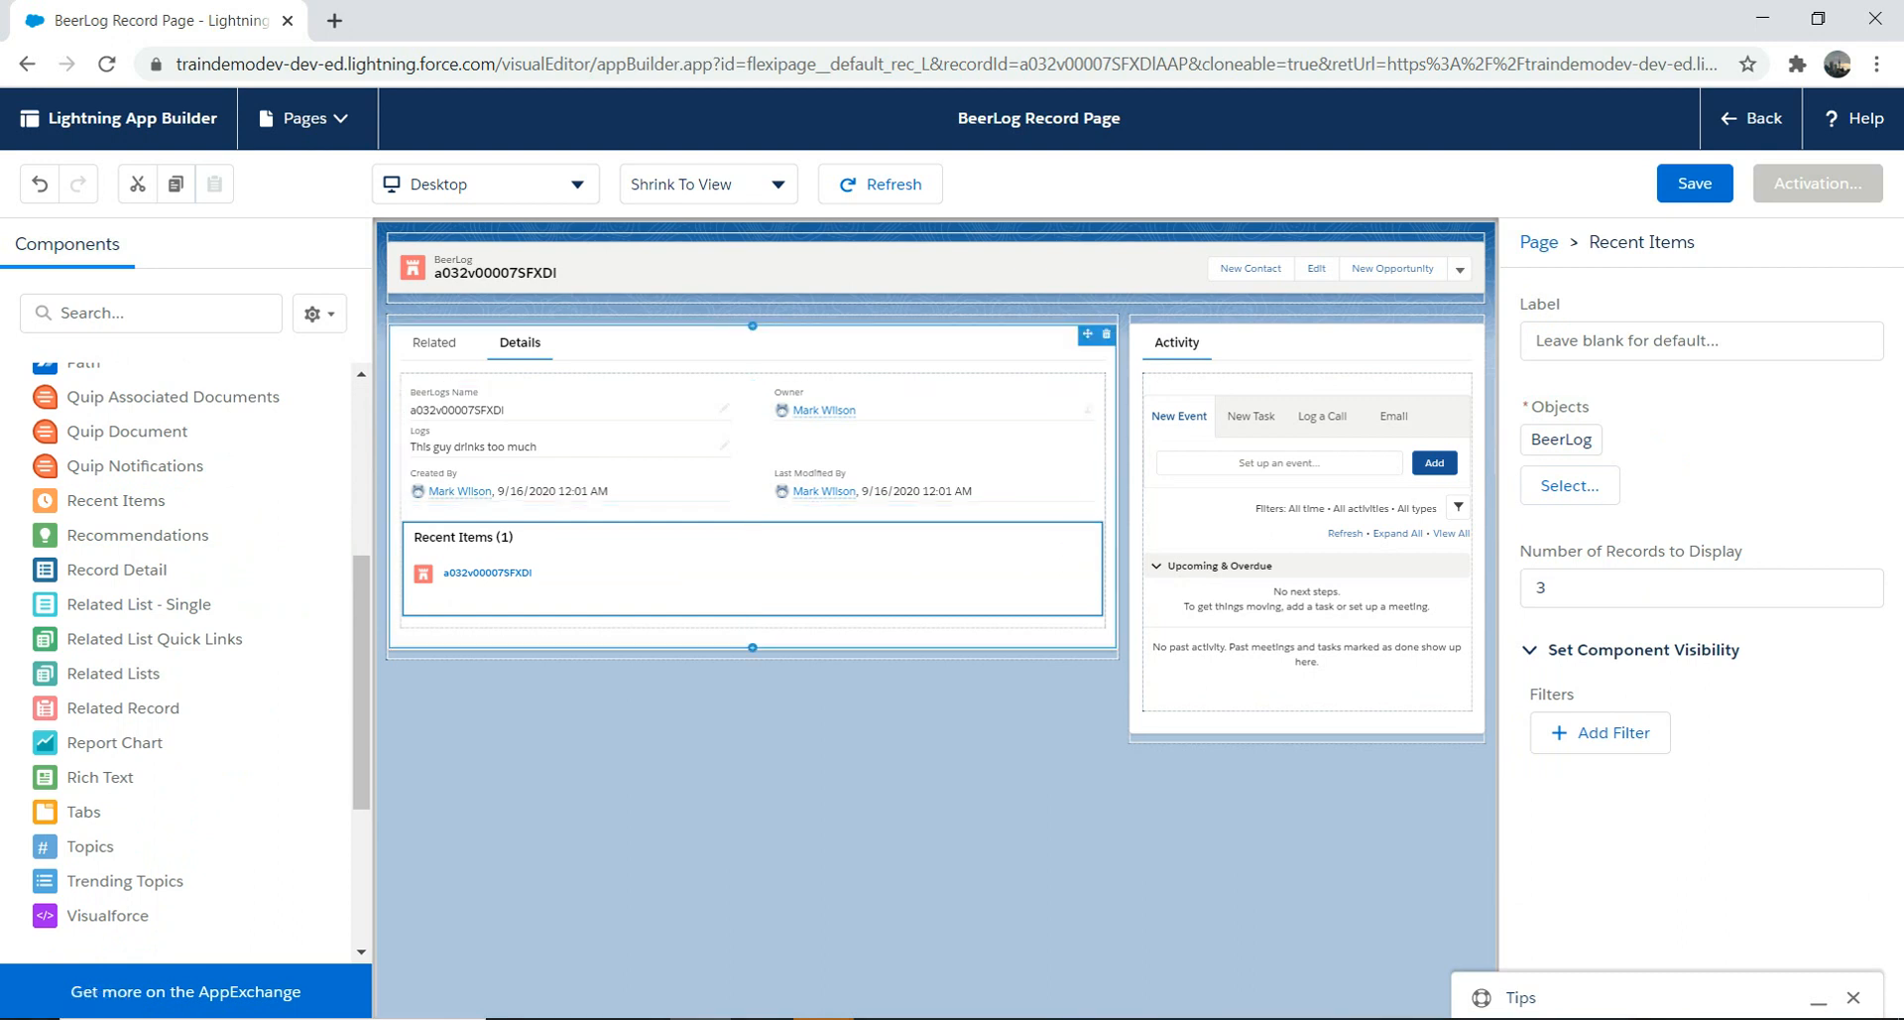
Step: Get past the insertion-point warnings and drop an empty Rich Text component below Recent Items
left_click(99, 777)
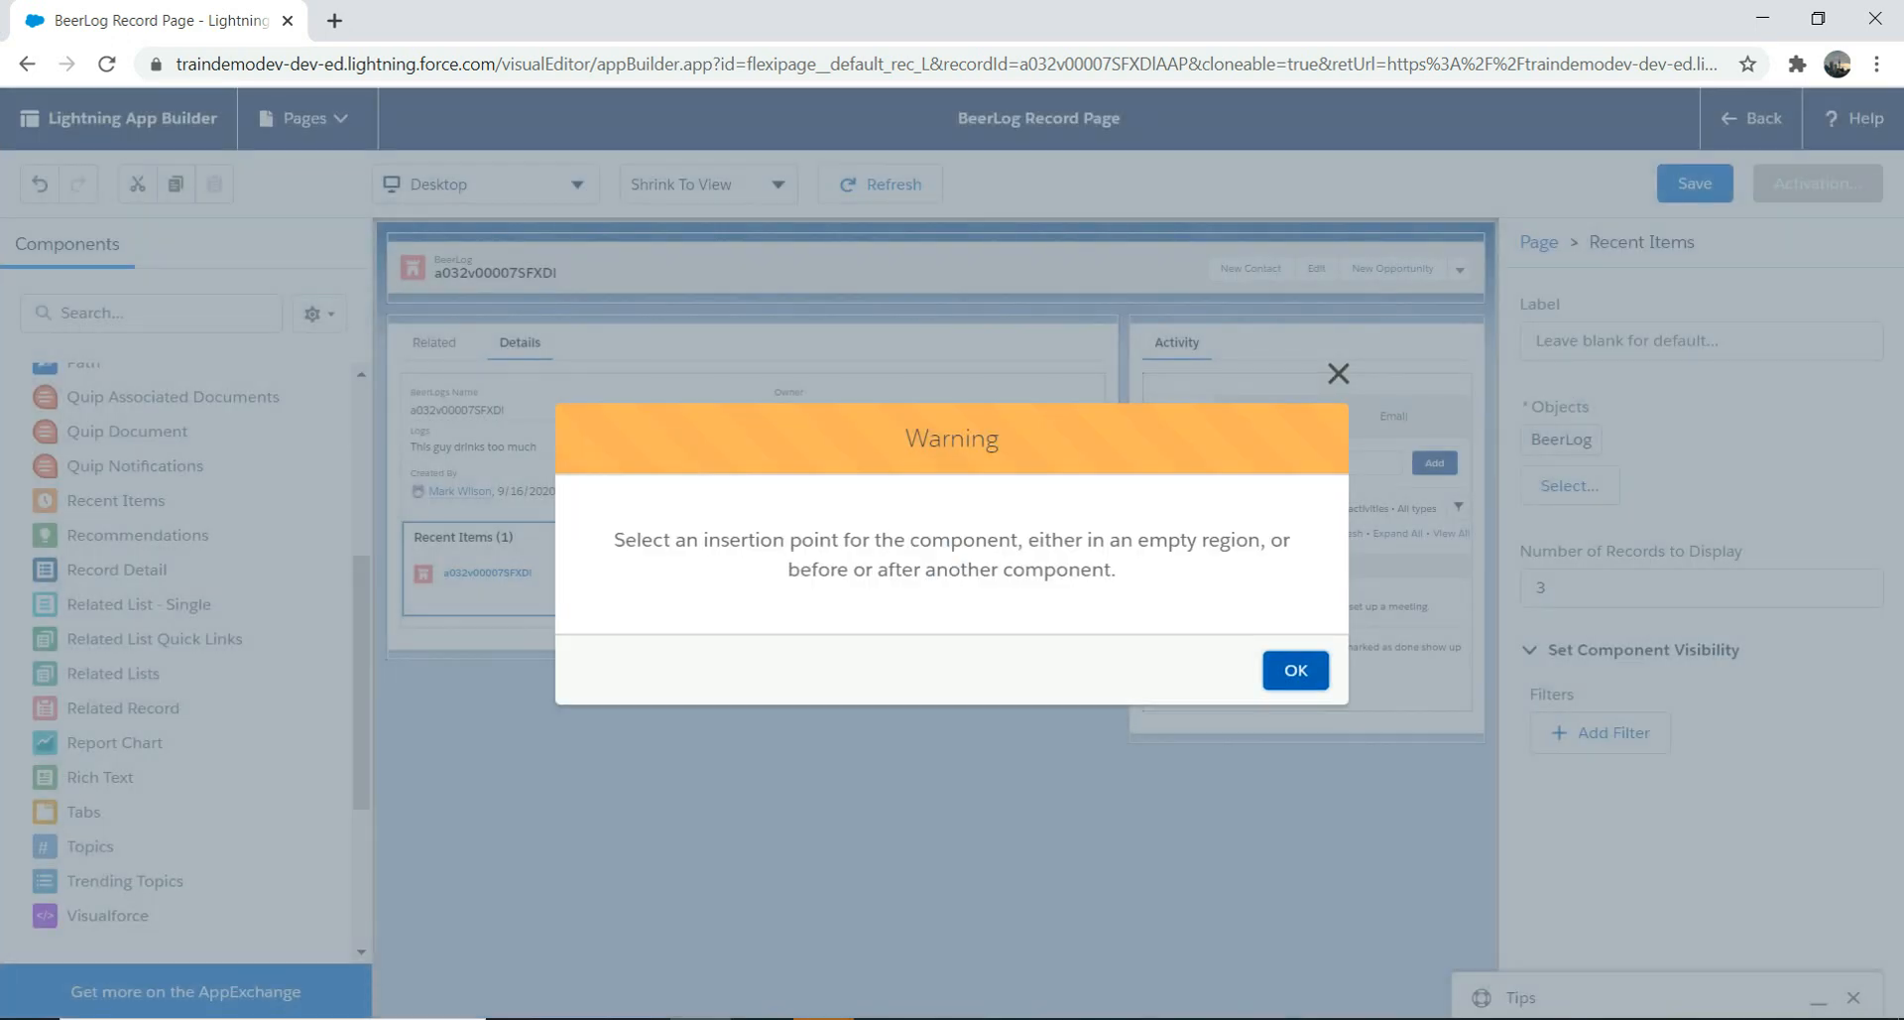
left_click(1295, 670)
left_click(99, 776)
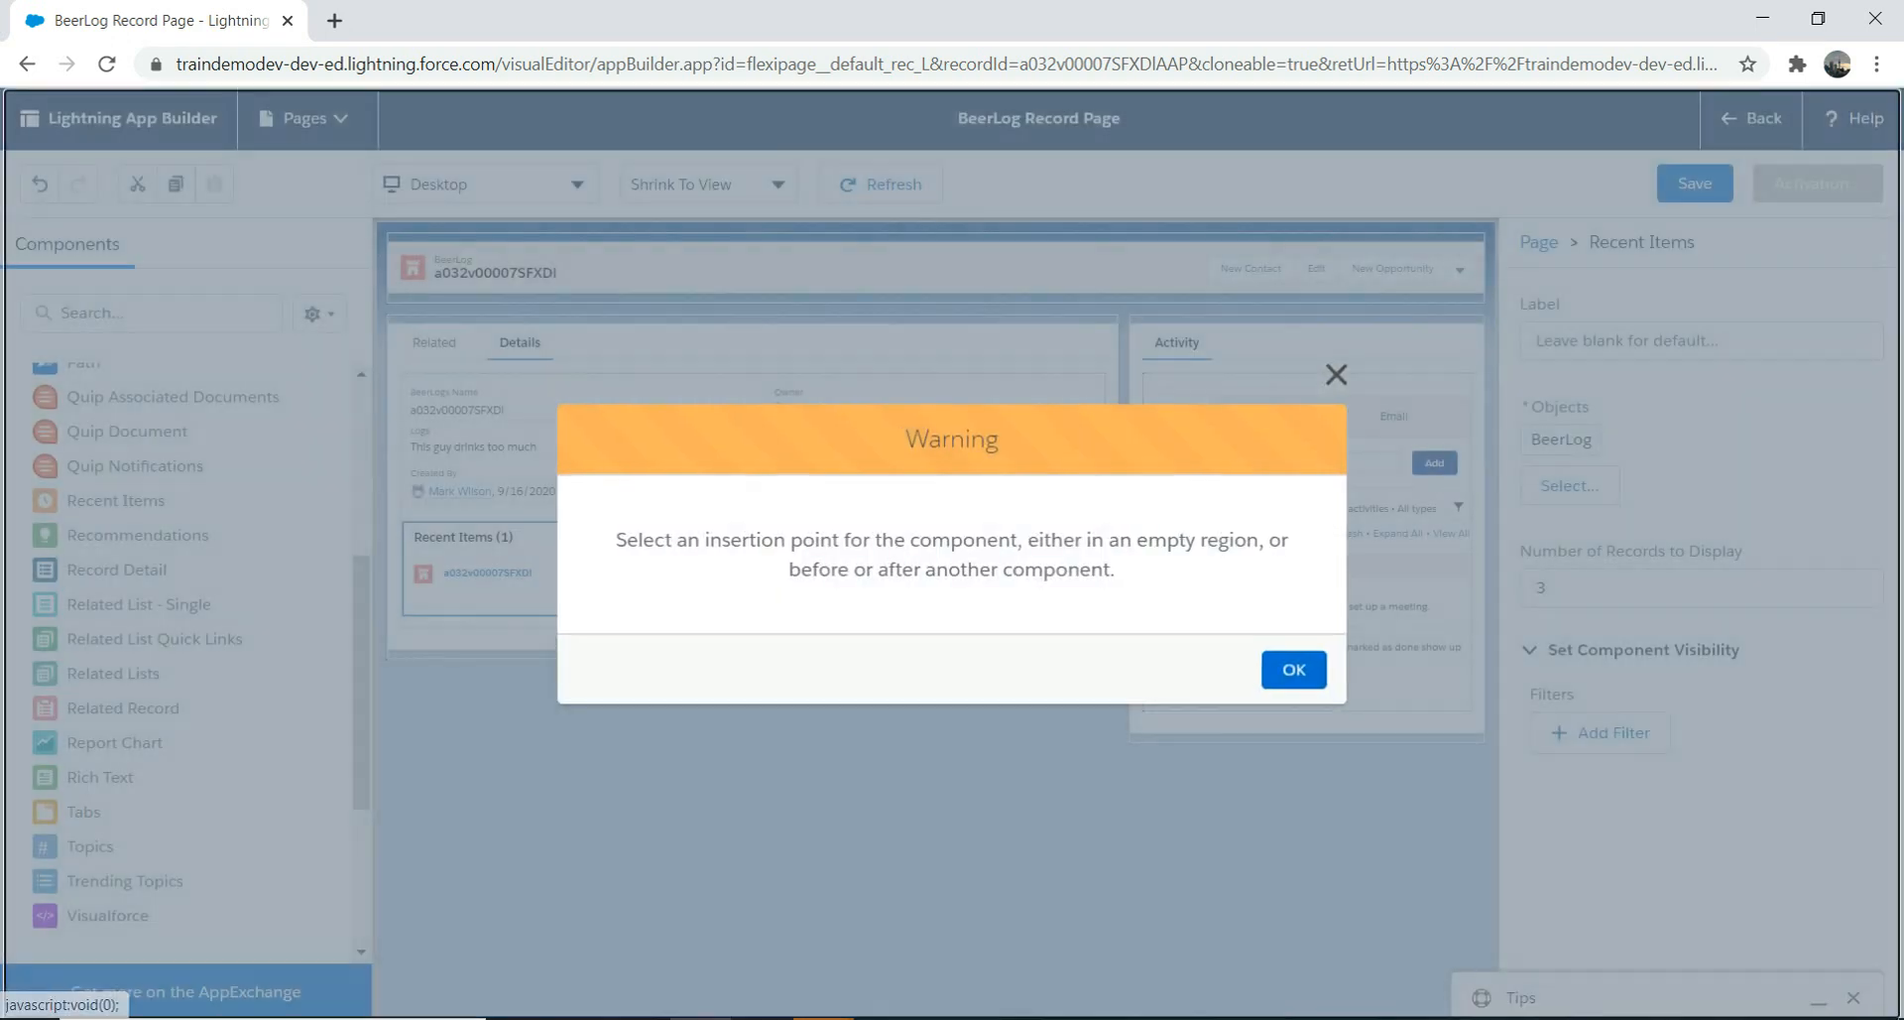
left_click(1296, 671)
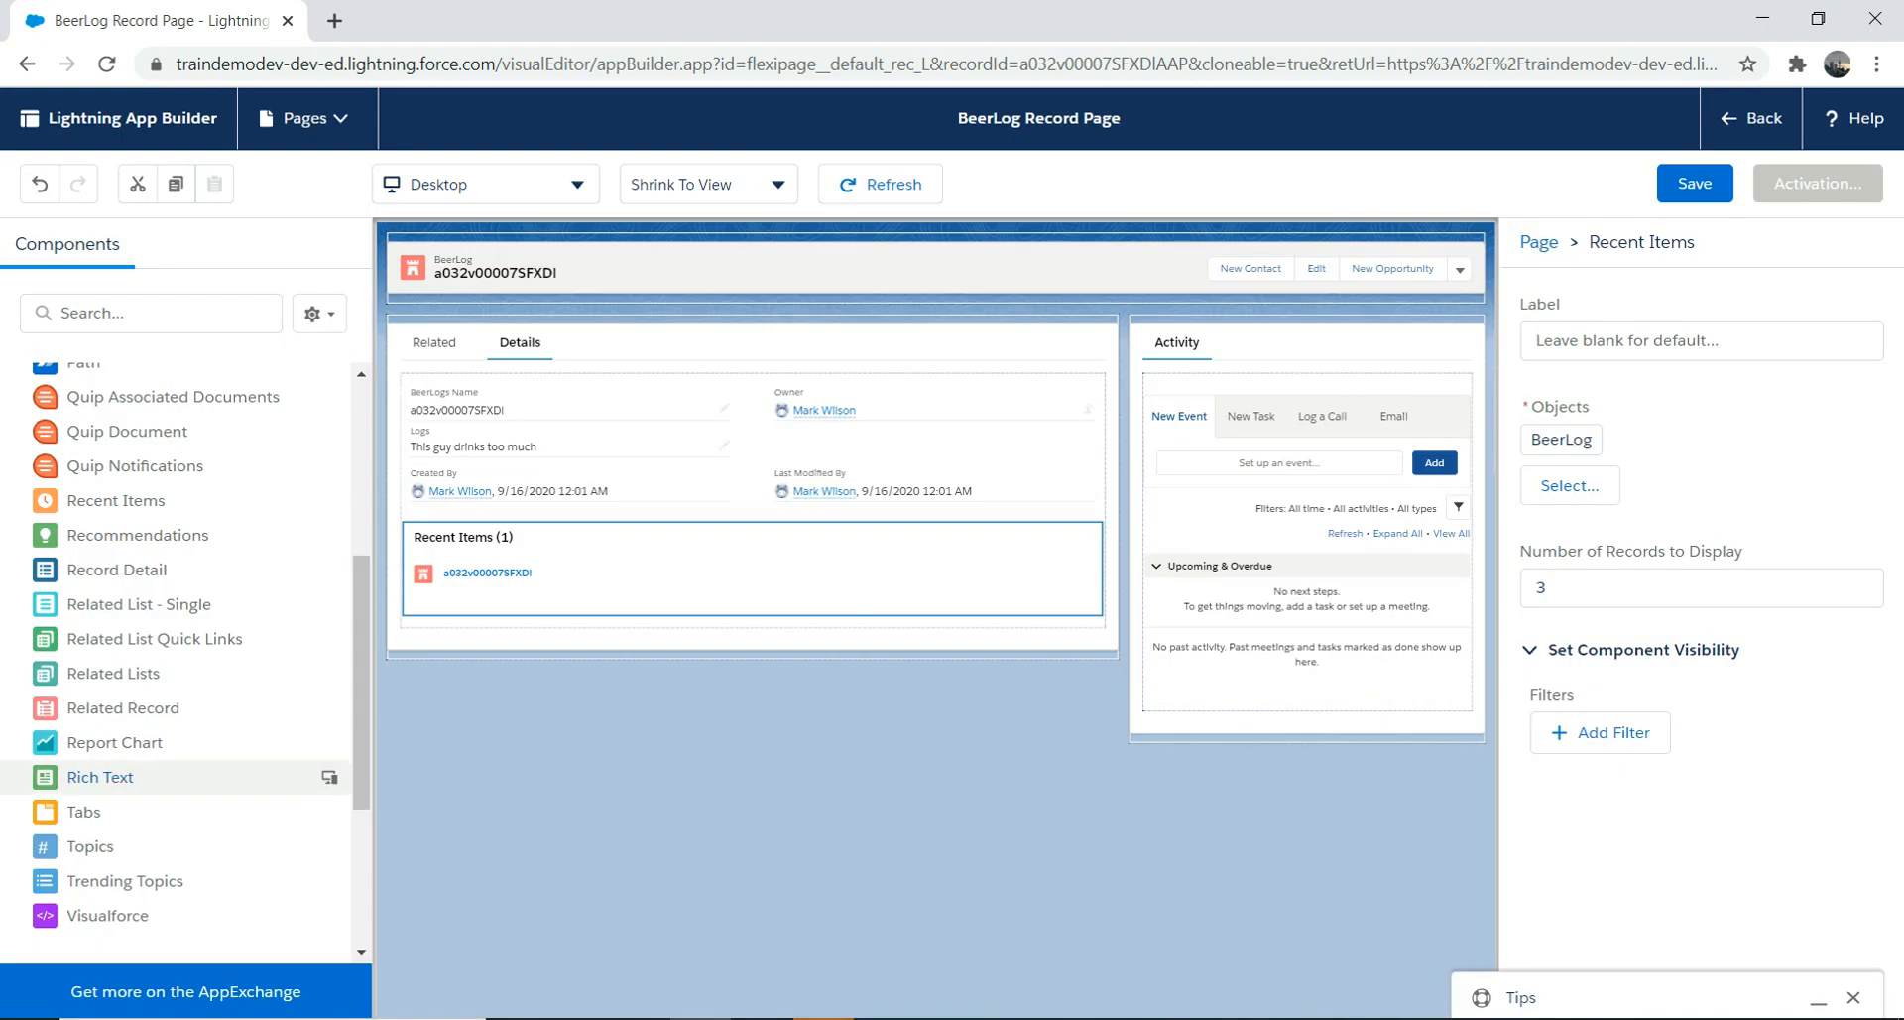
left_click_drag(99, 777, 568, 625)
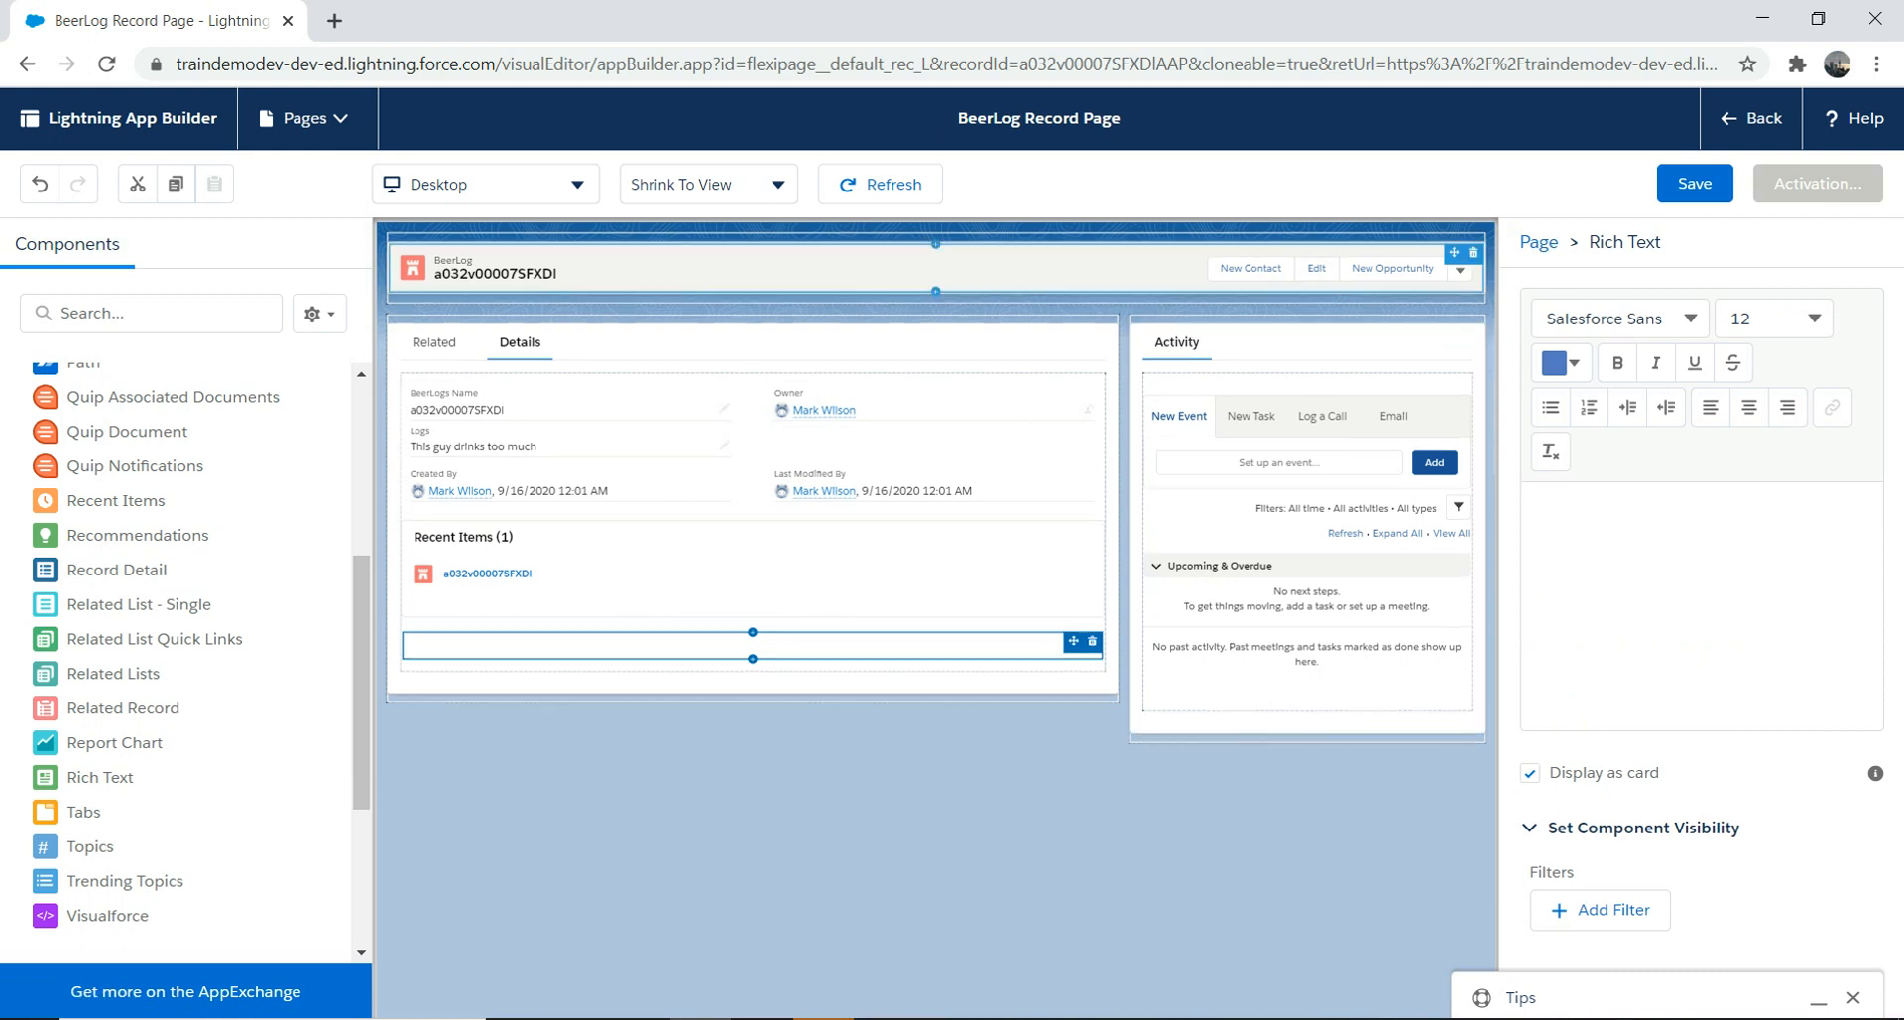
Step: Save and activate the page as org default for desktop and phone, then preview at Phone width
left_click(1695, 183)
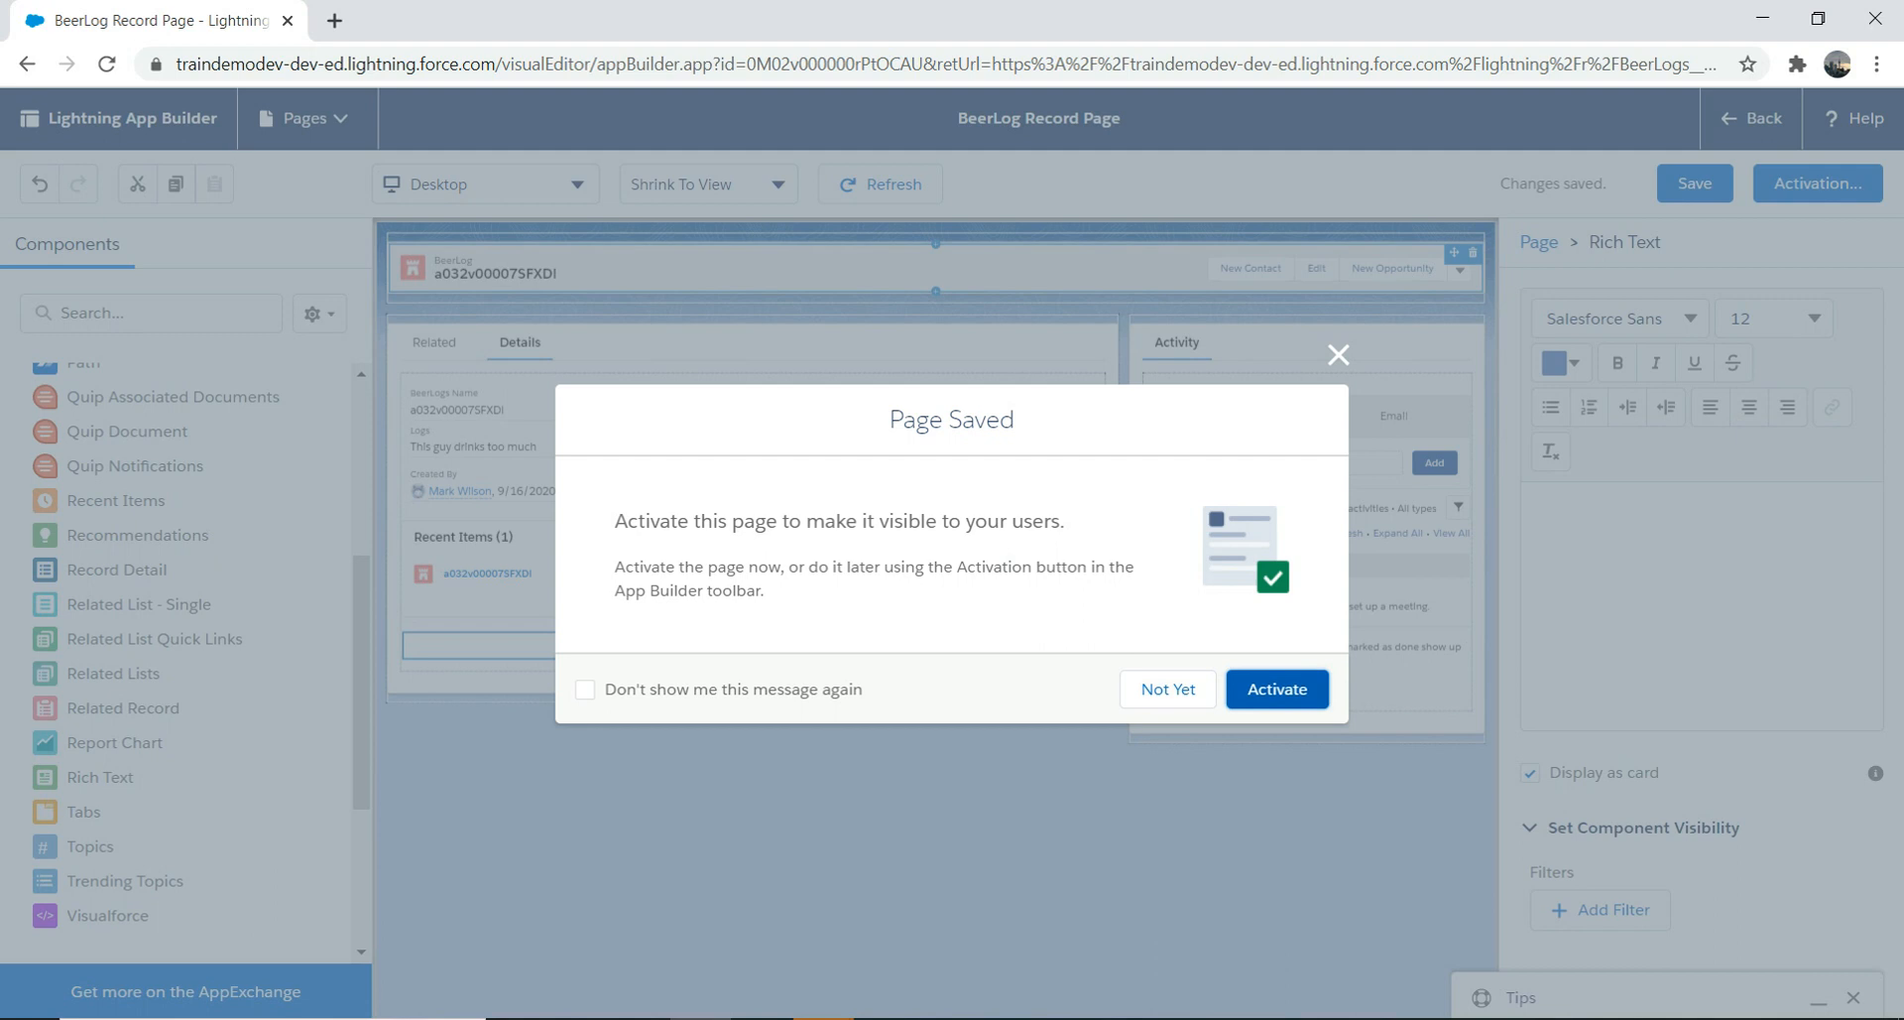
left_click(1278, 689)
left_click(1277, 690)
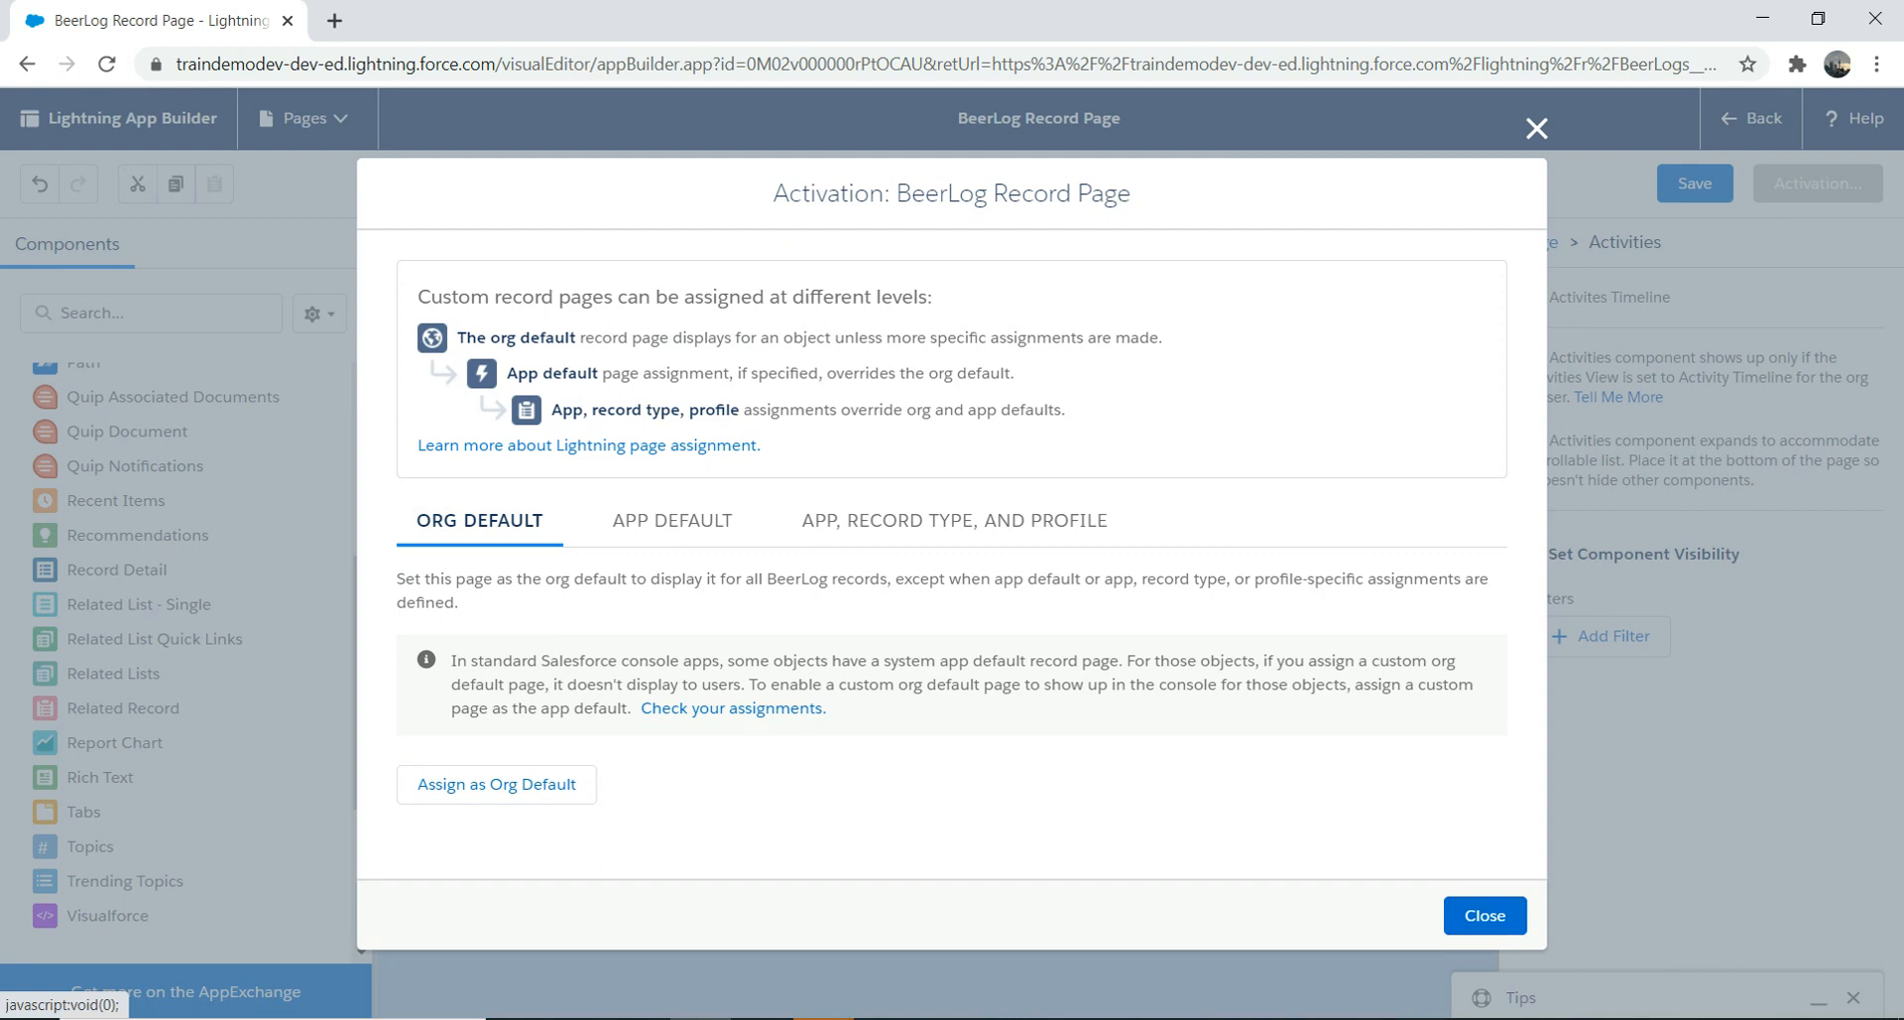
left_click(496, 783)
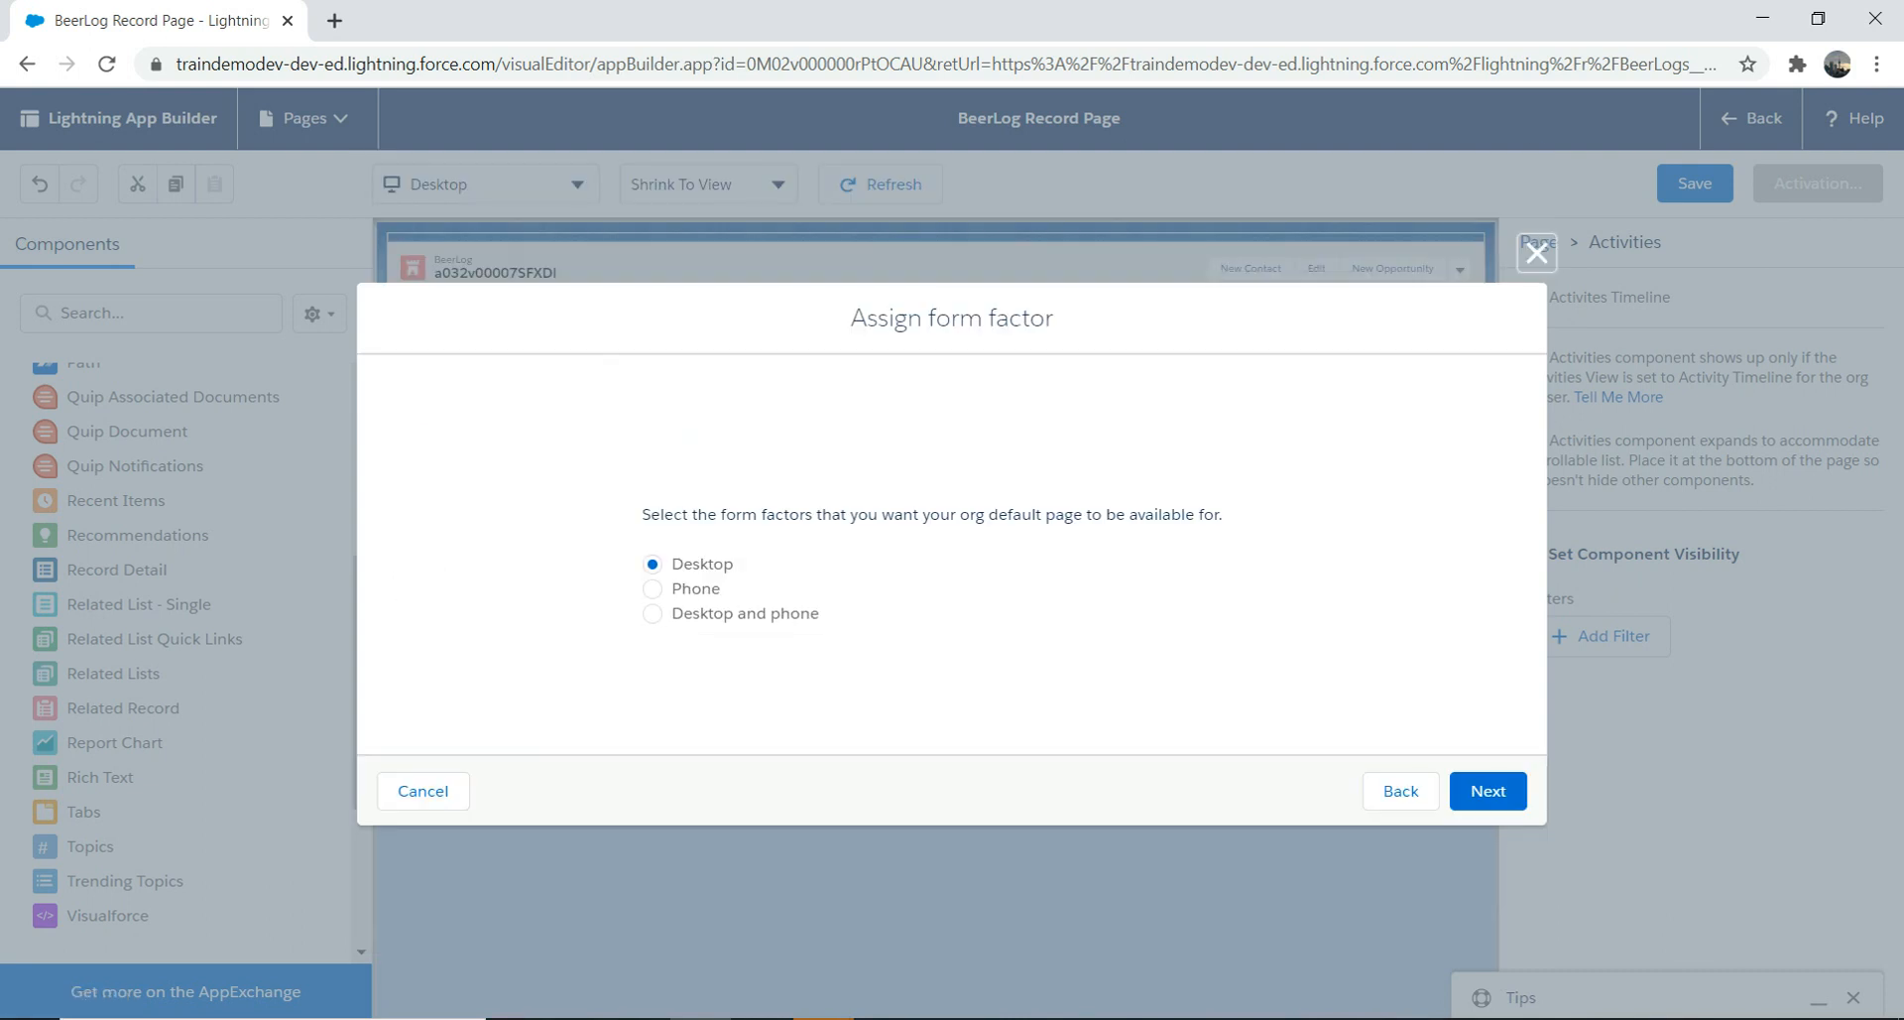
left_click(653, 614)
left_click(1487, 790)
left_click(1489, 737)
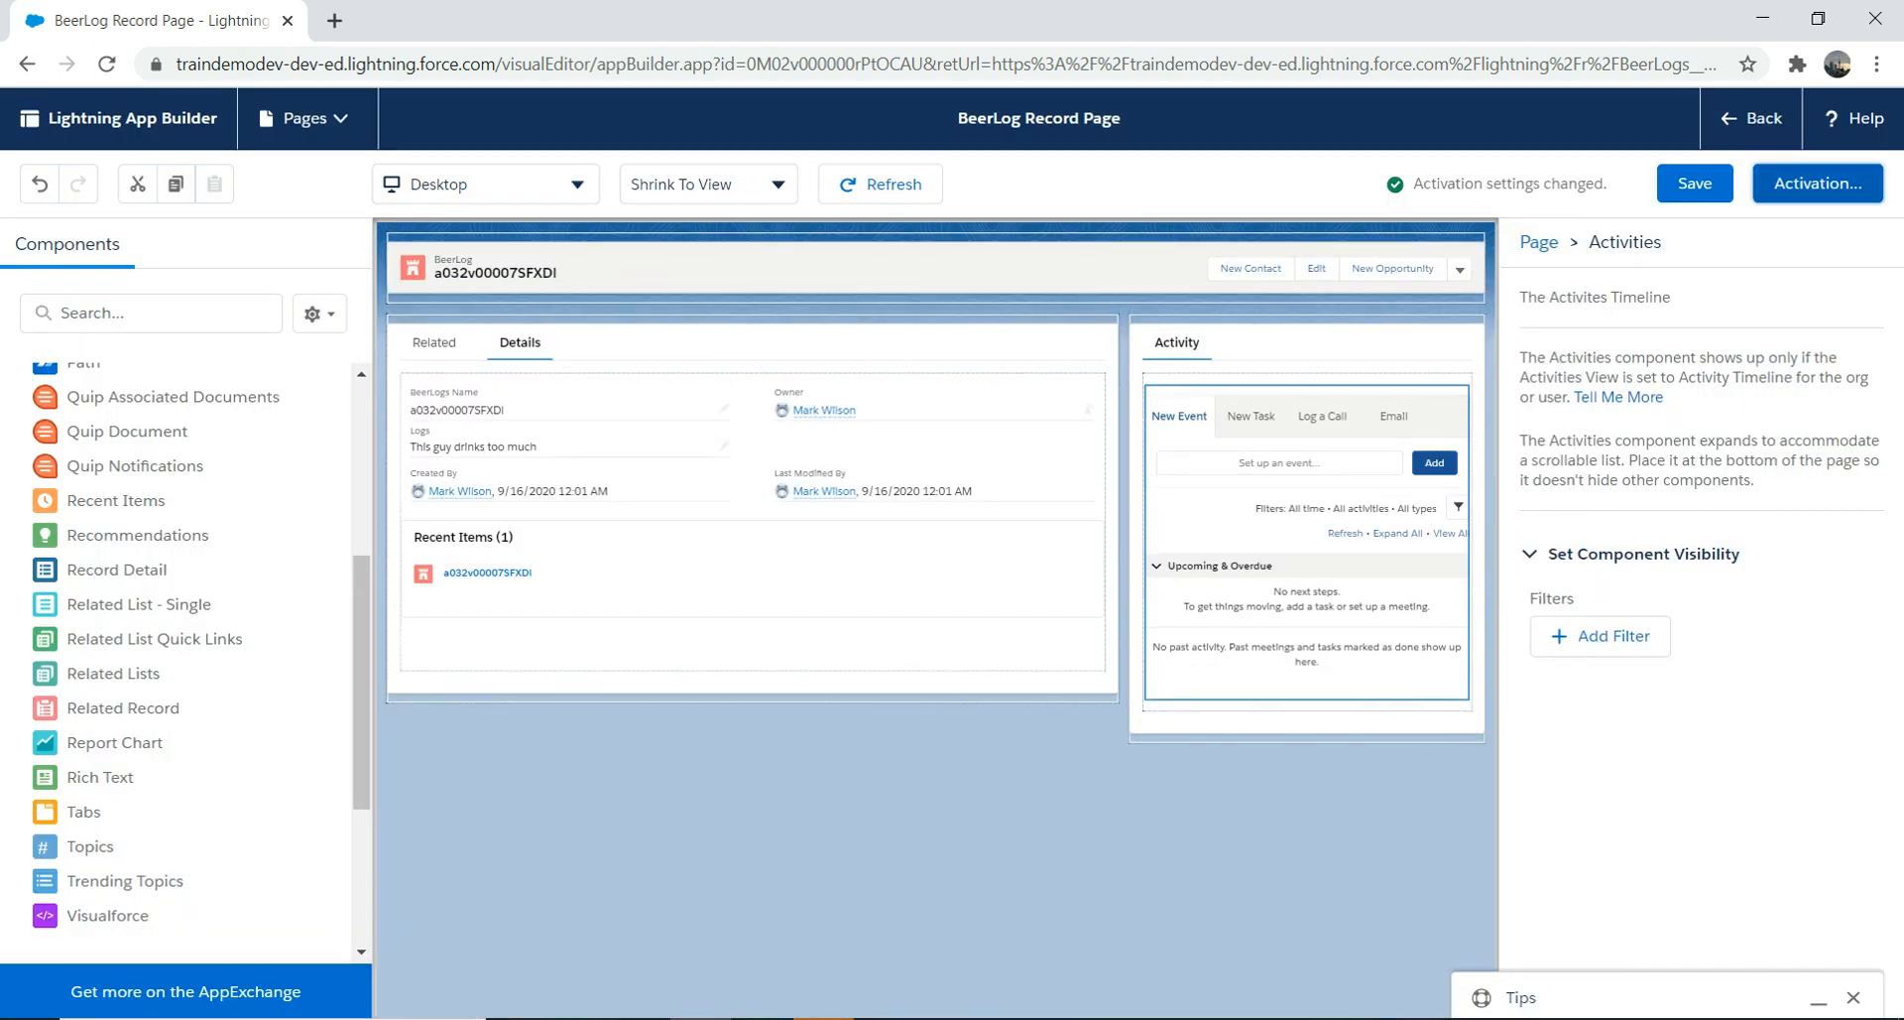
left_click(486, 184)
left_click(437, 280)
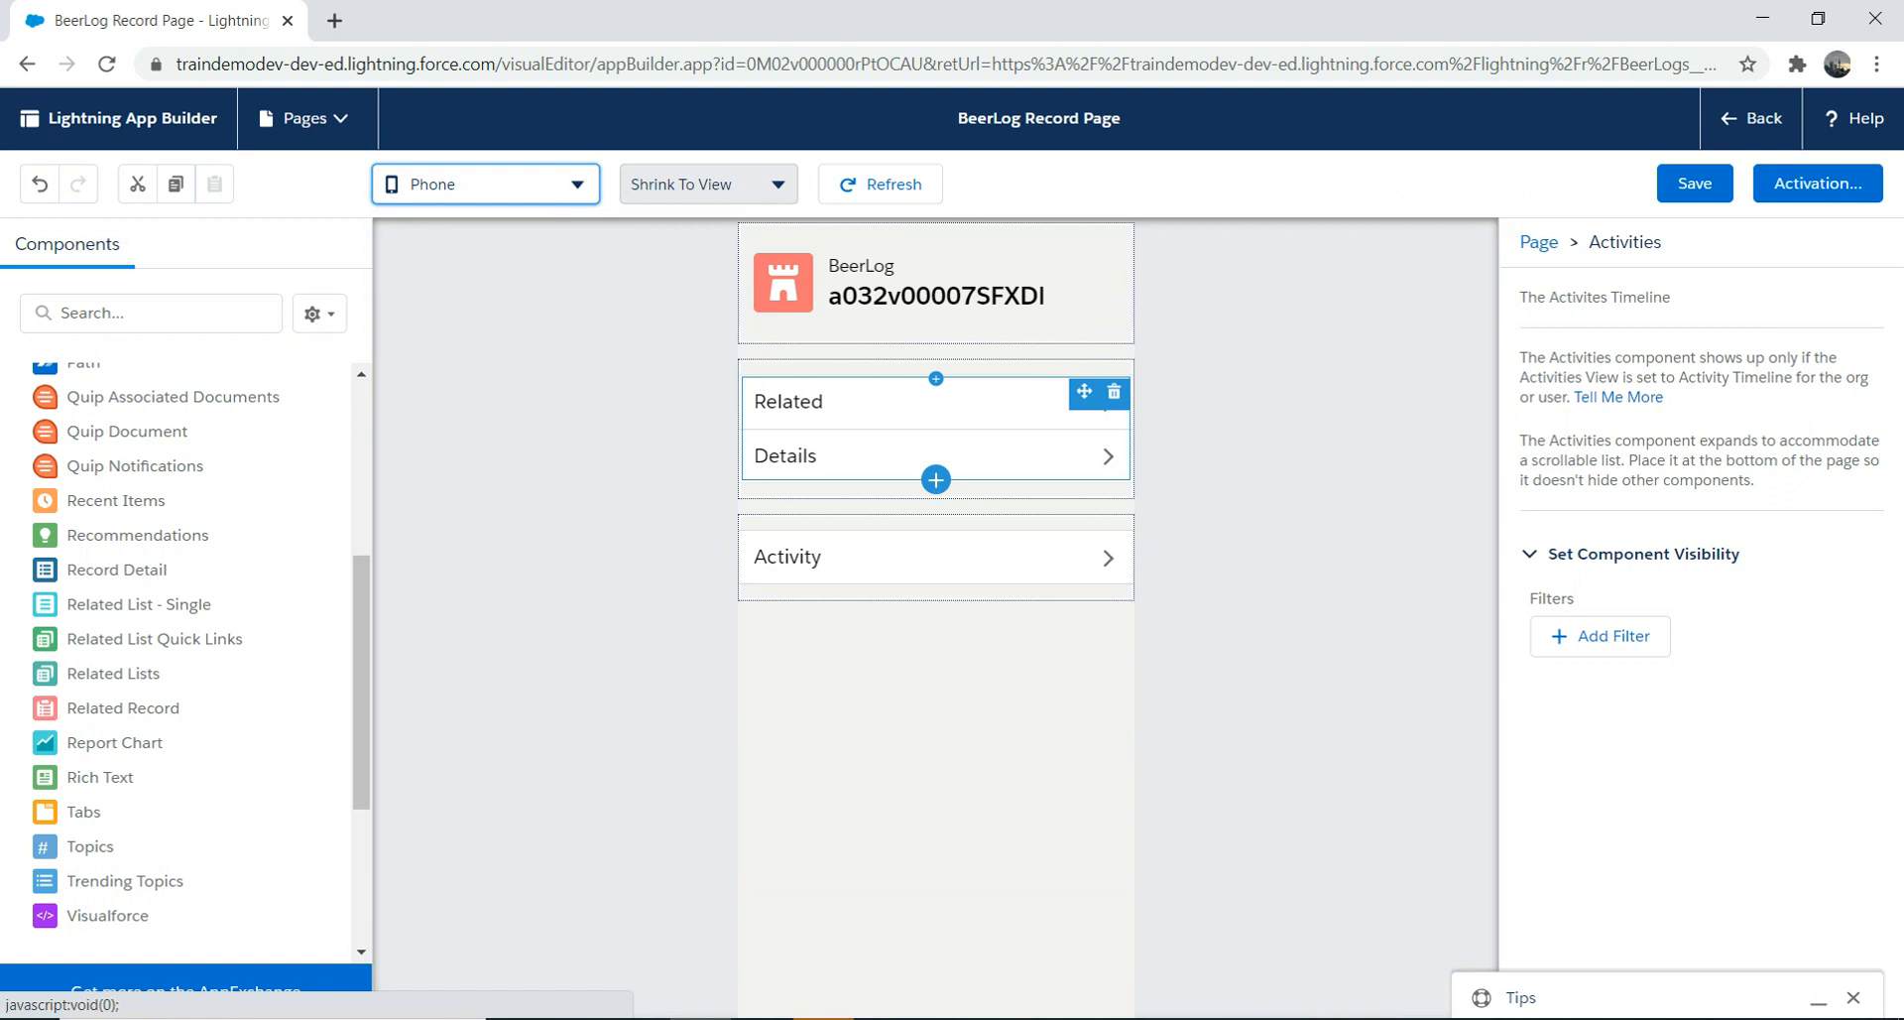
Step: Try adding Tabs and Related List - Single components to the phone layout below Related and Details
left_click(937, 479)
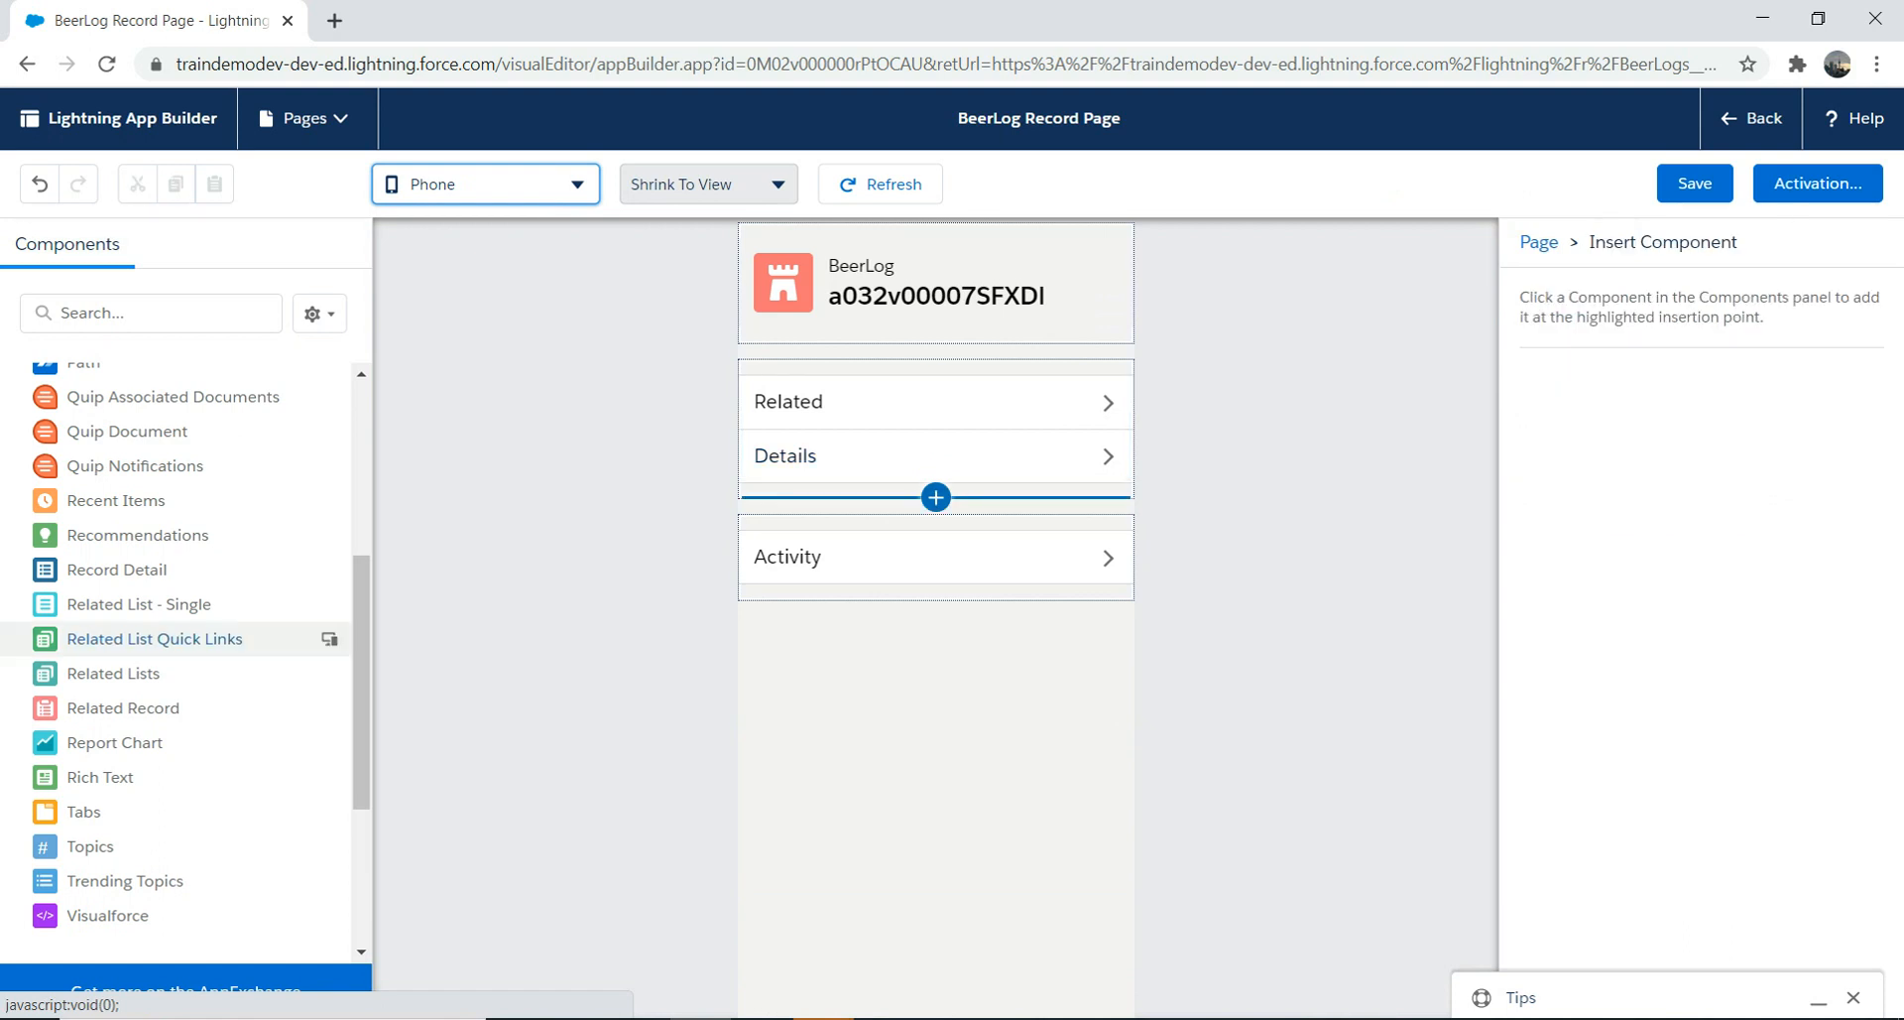
left_click_drag(83, 811, 829, 684)
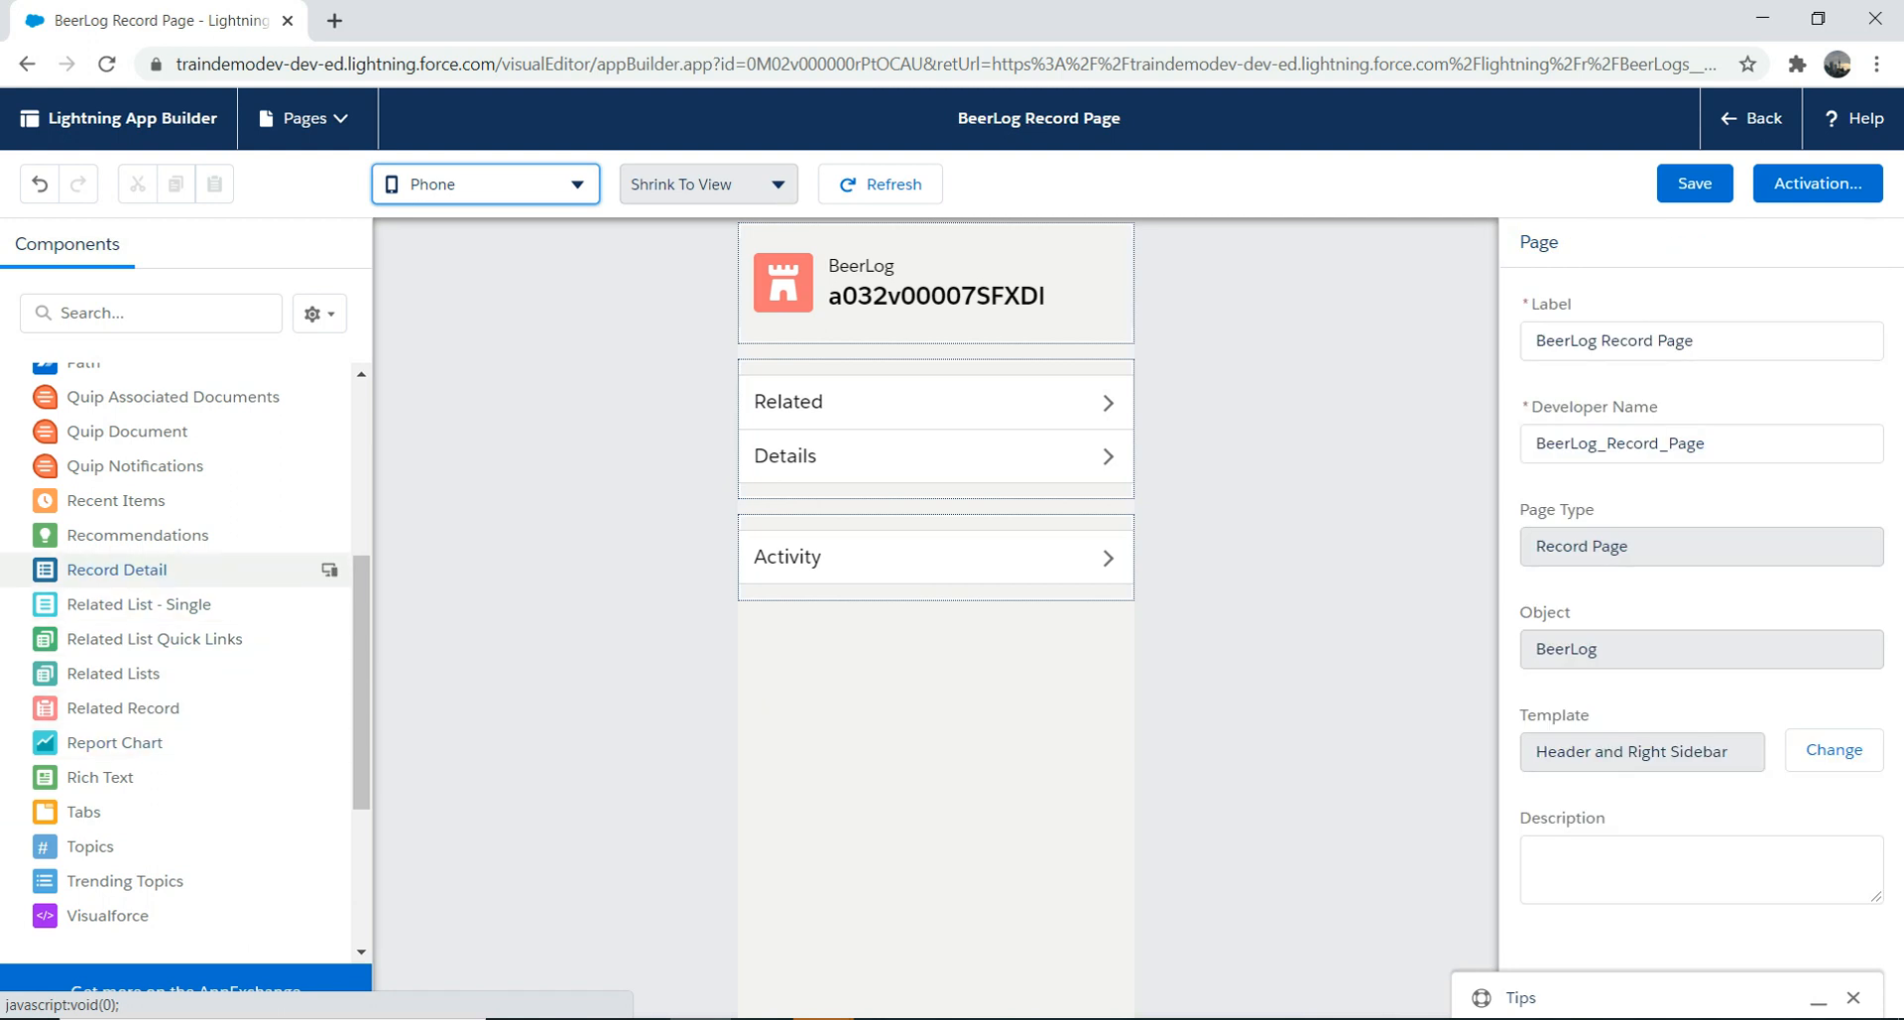
left_click_drag(139, 604, 832, 666)
left_click_drag(117, 500, 829, 609)
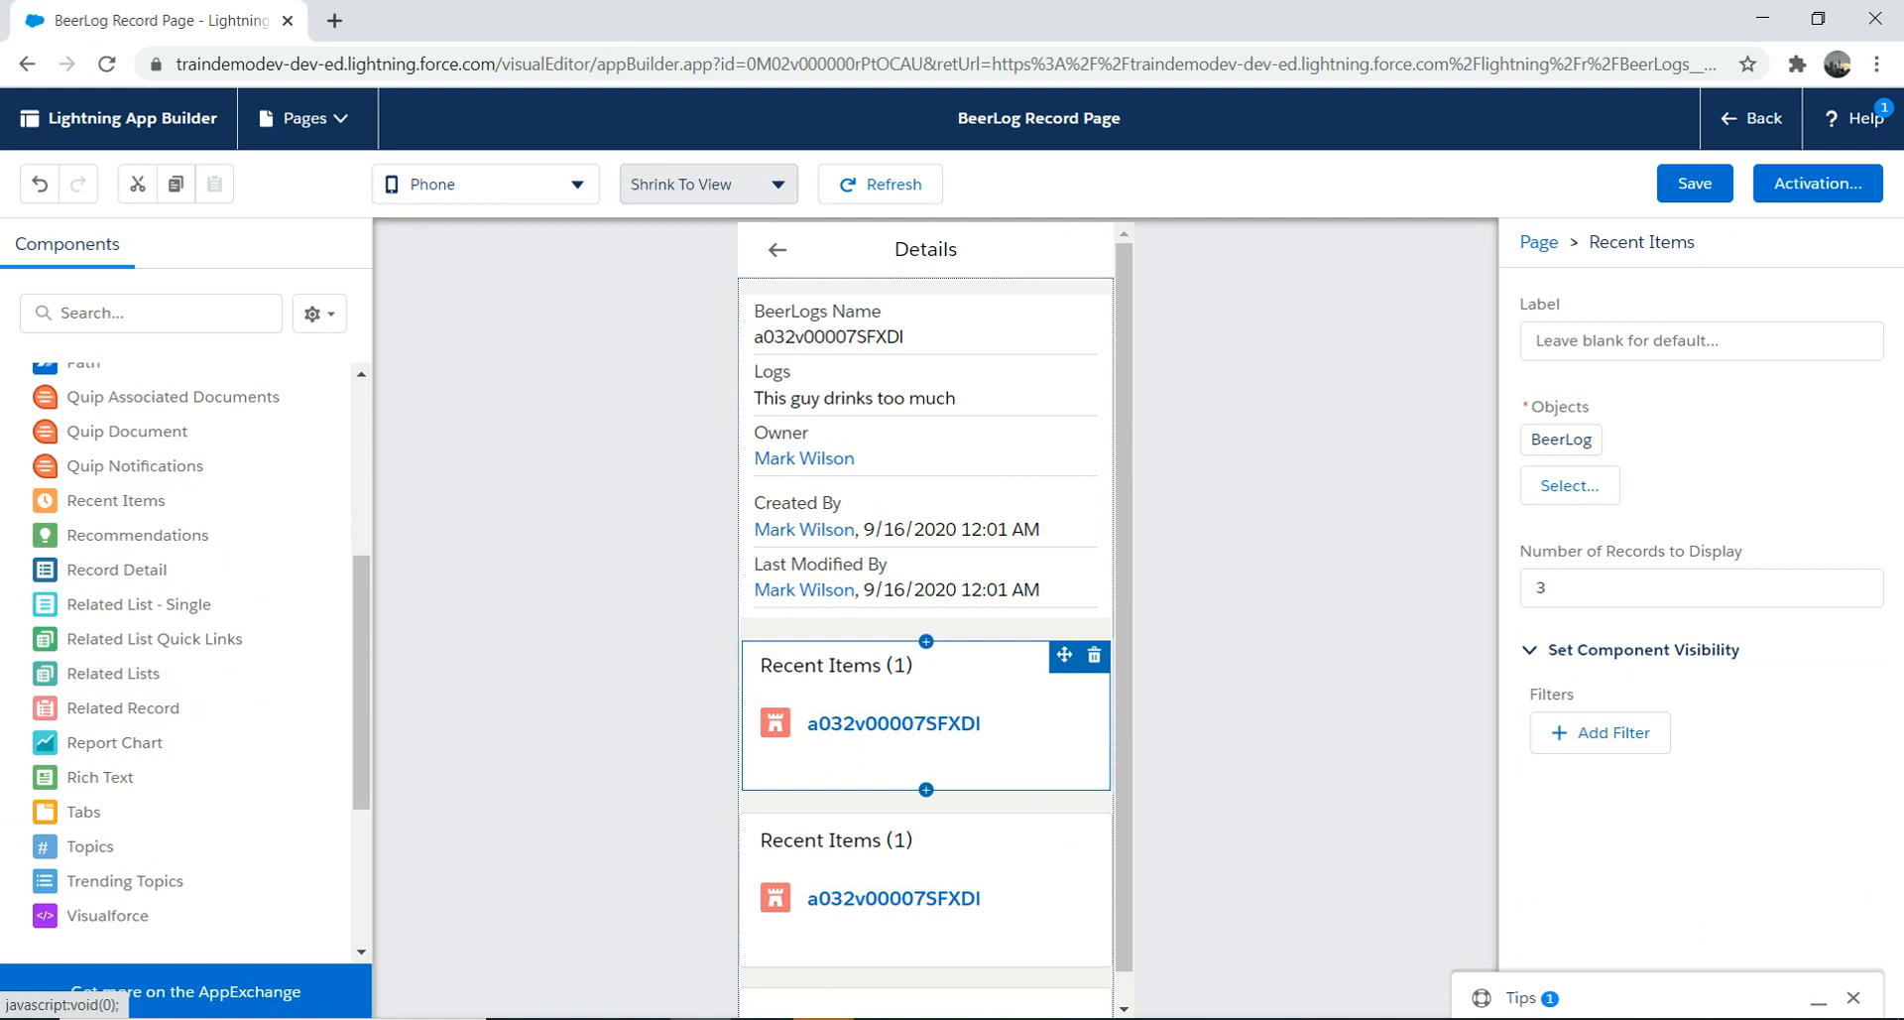
Step: Close Details and leave App Builder, returning to the BeerLog record page
left_click(778, 249)
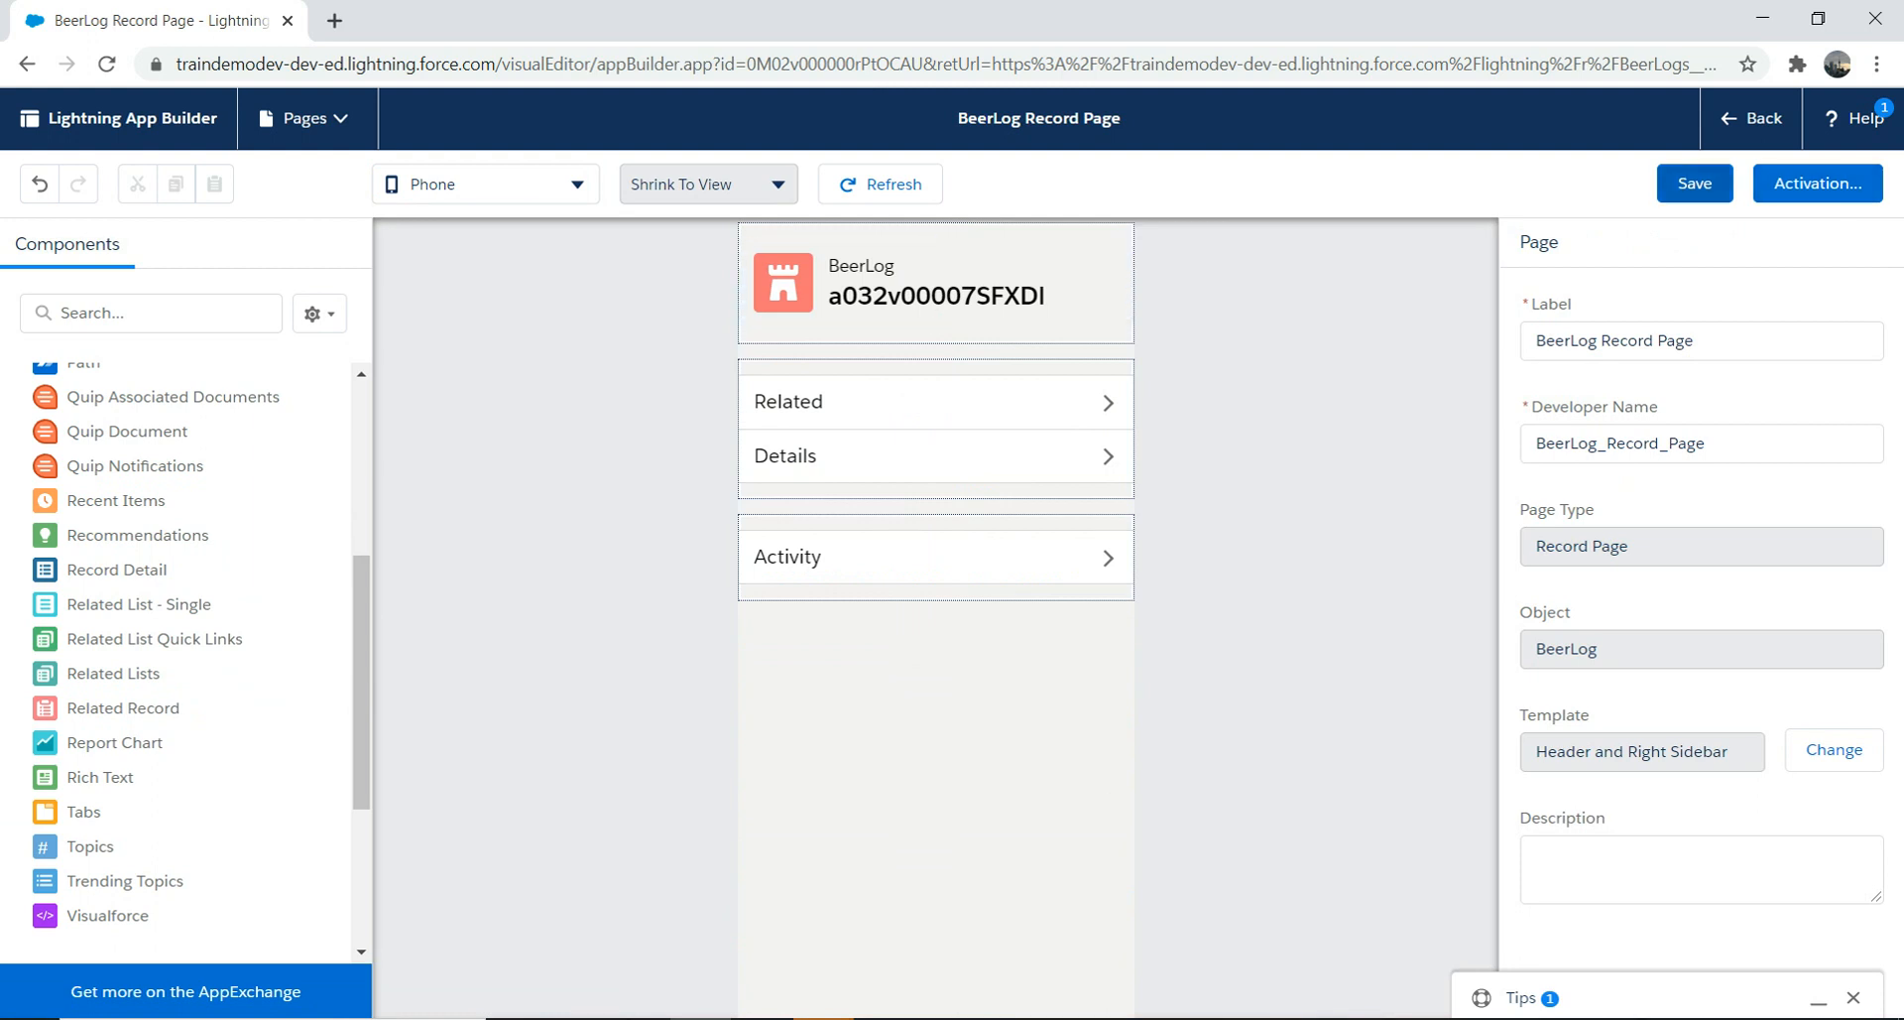
left_click(1752, 118)
key("Return")
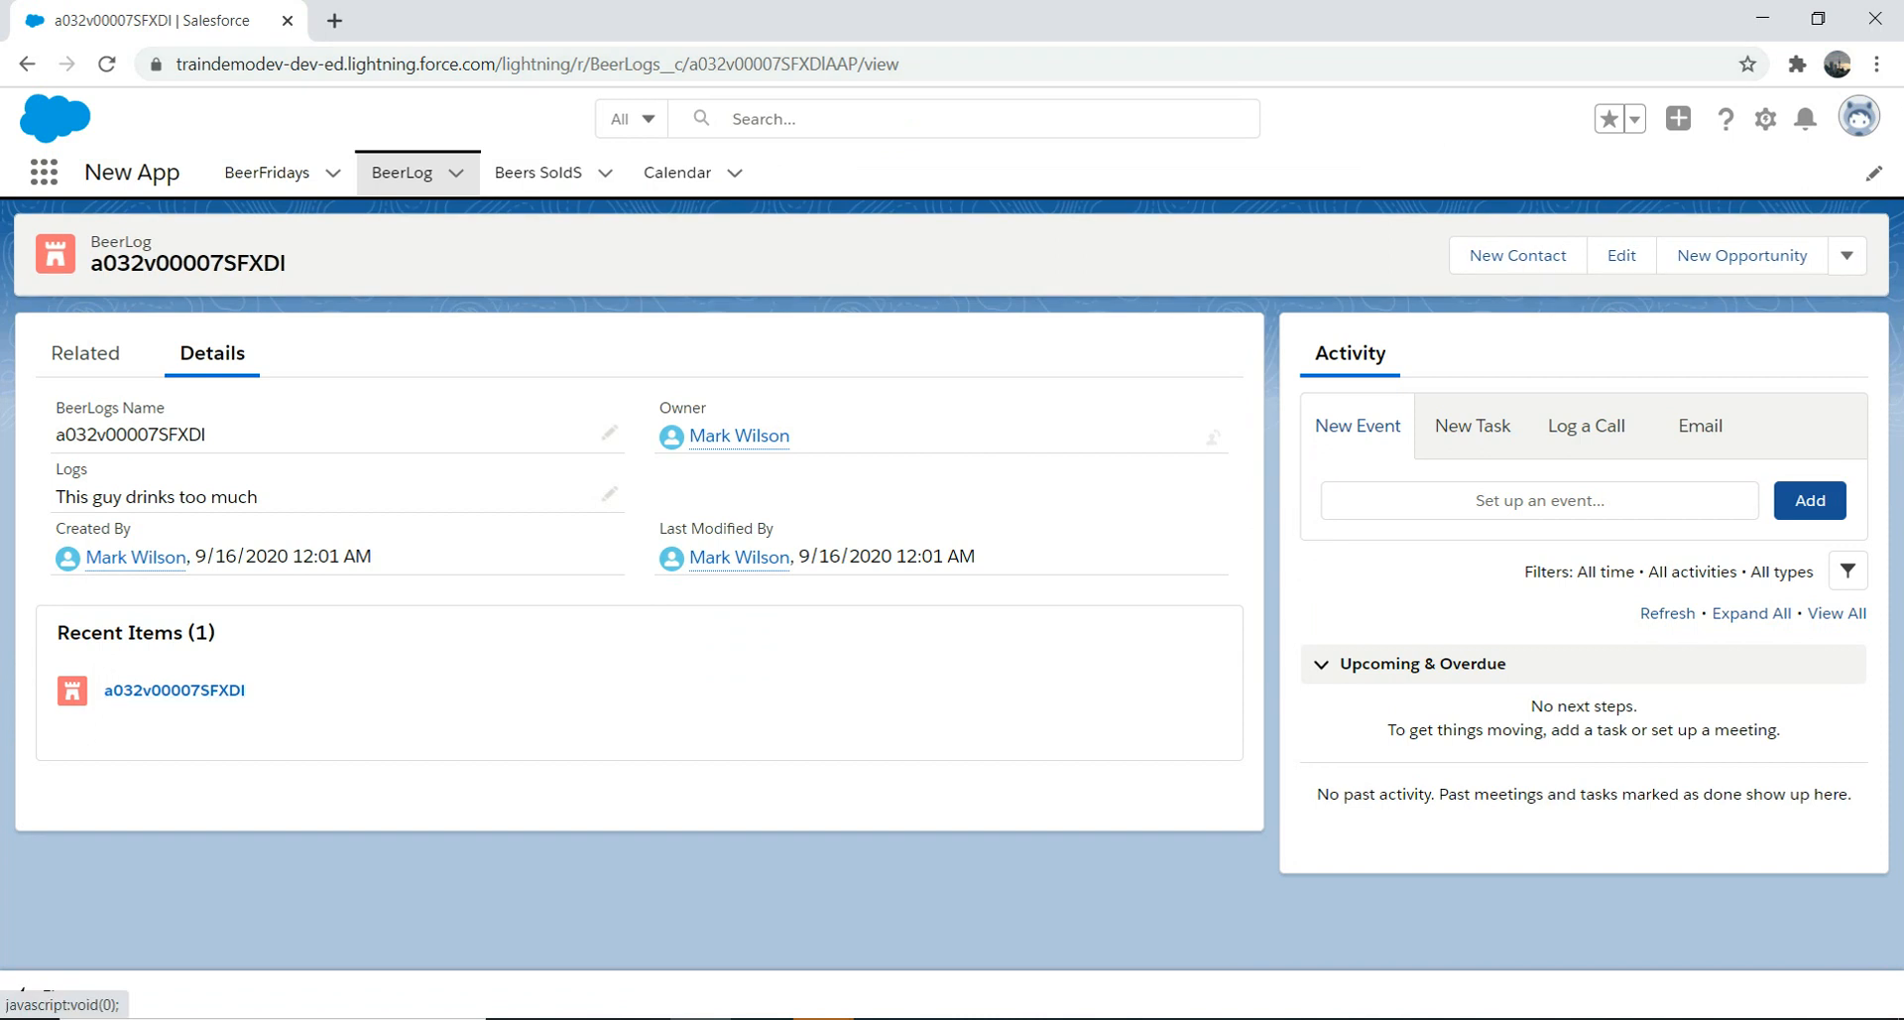
Step: Refresh the BeerLog record showing Recent Items and reopen it with Edit Page
left_click(107, 65)
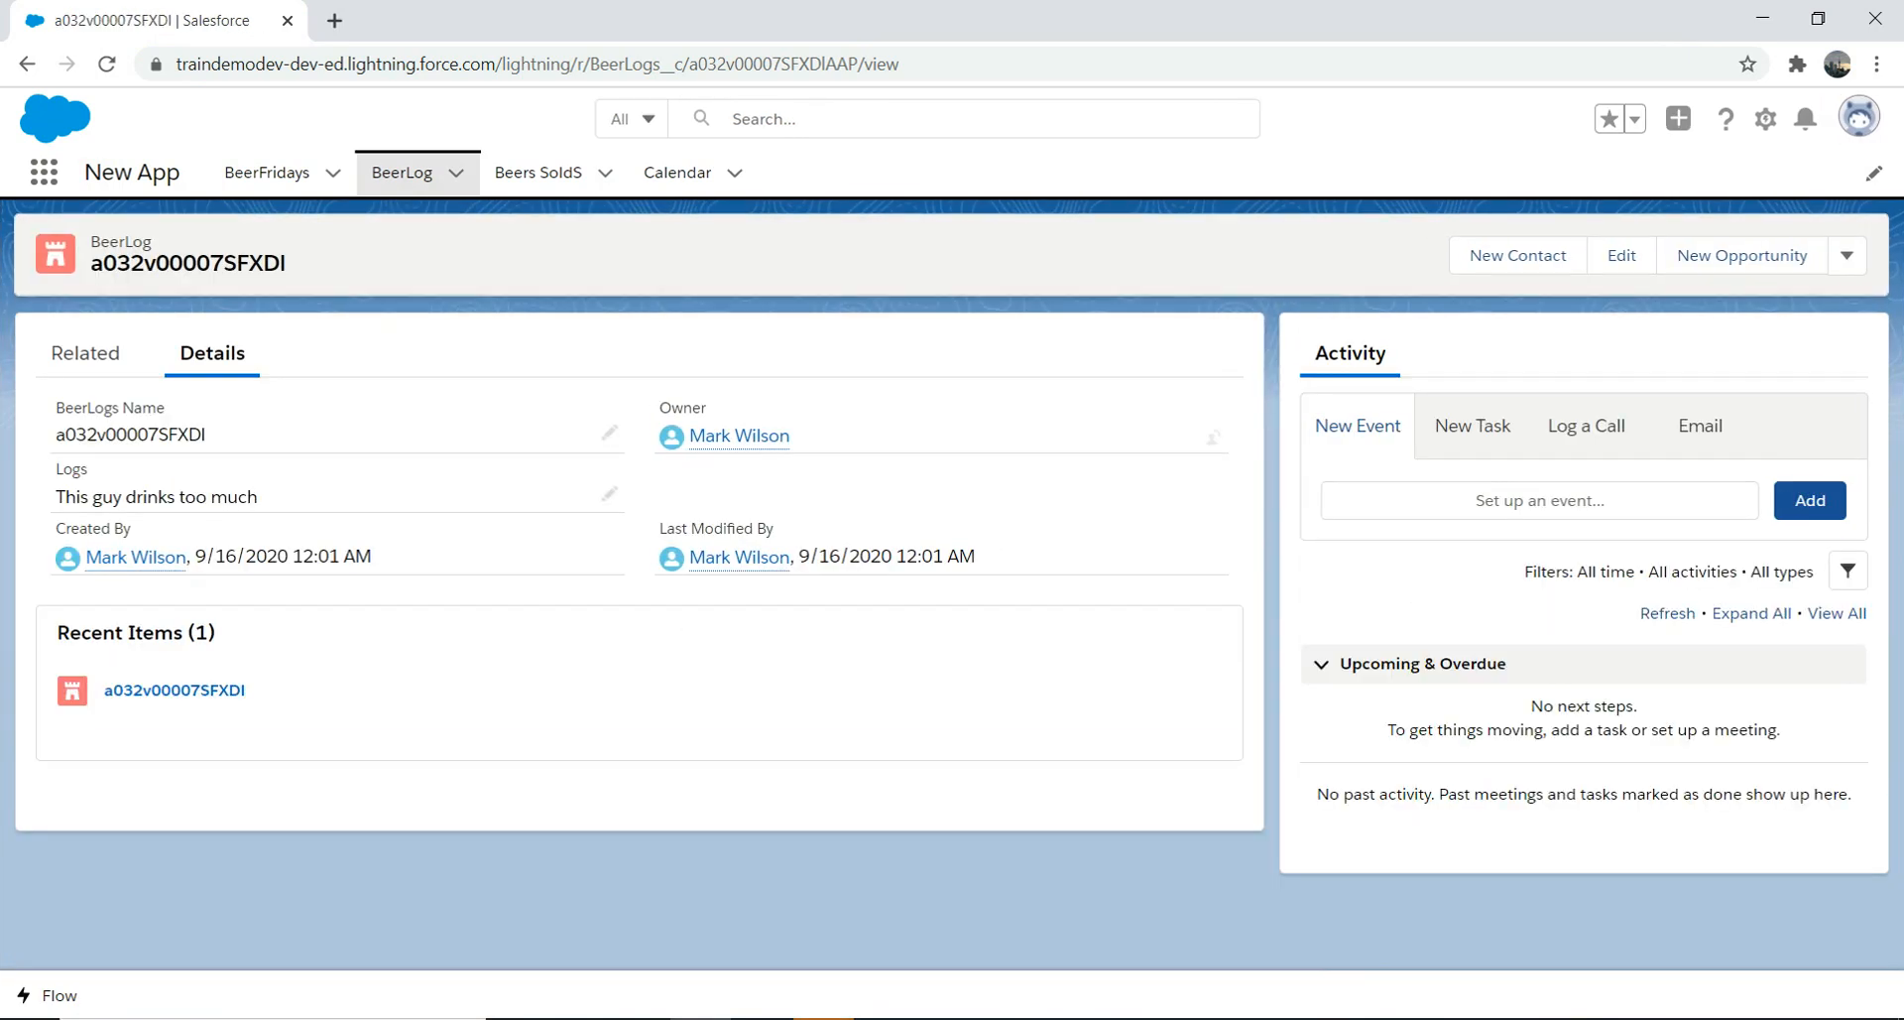
left_click(1765, 118)
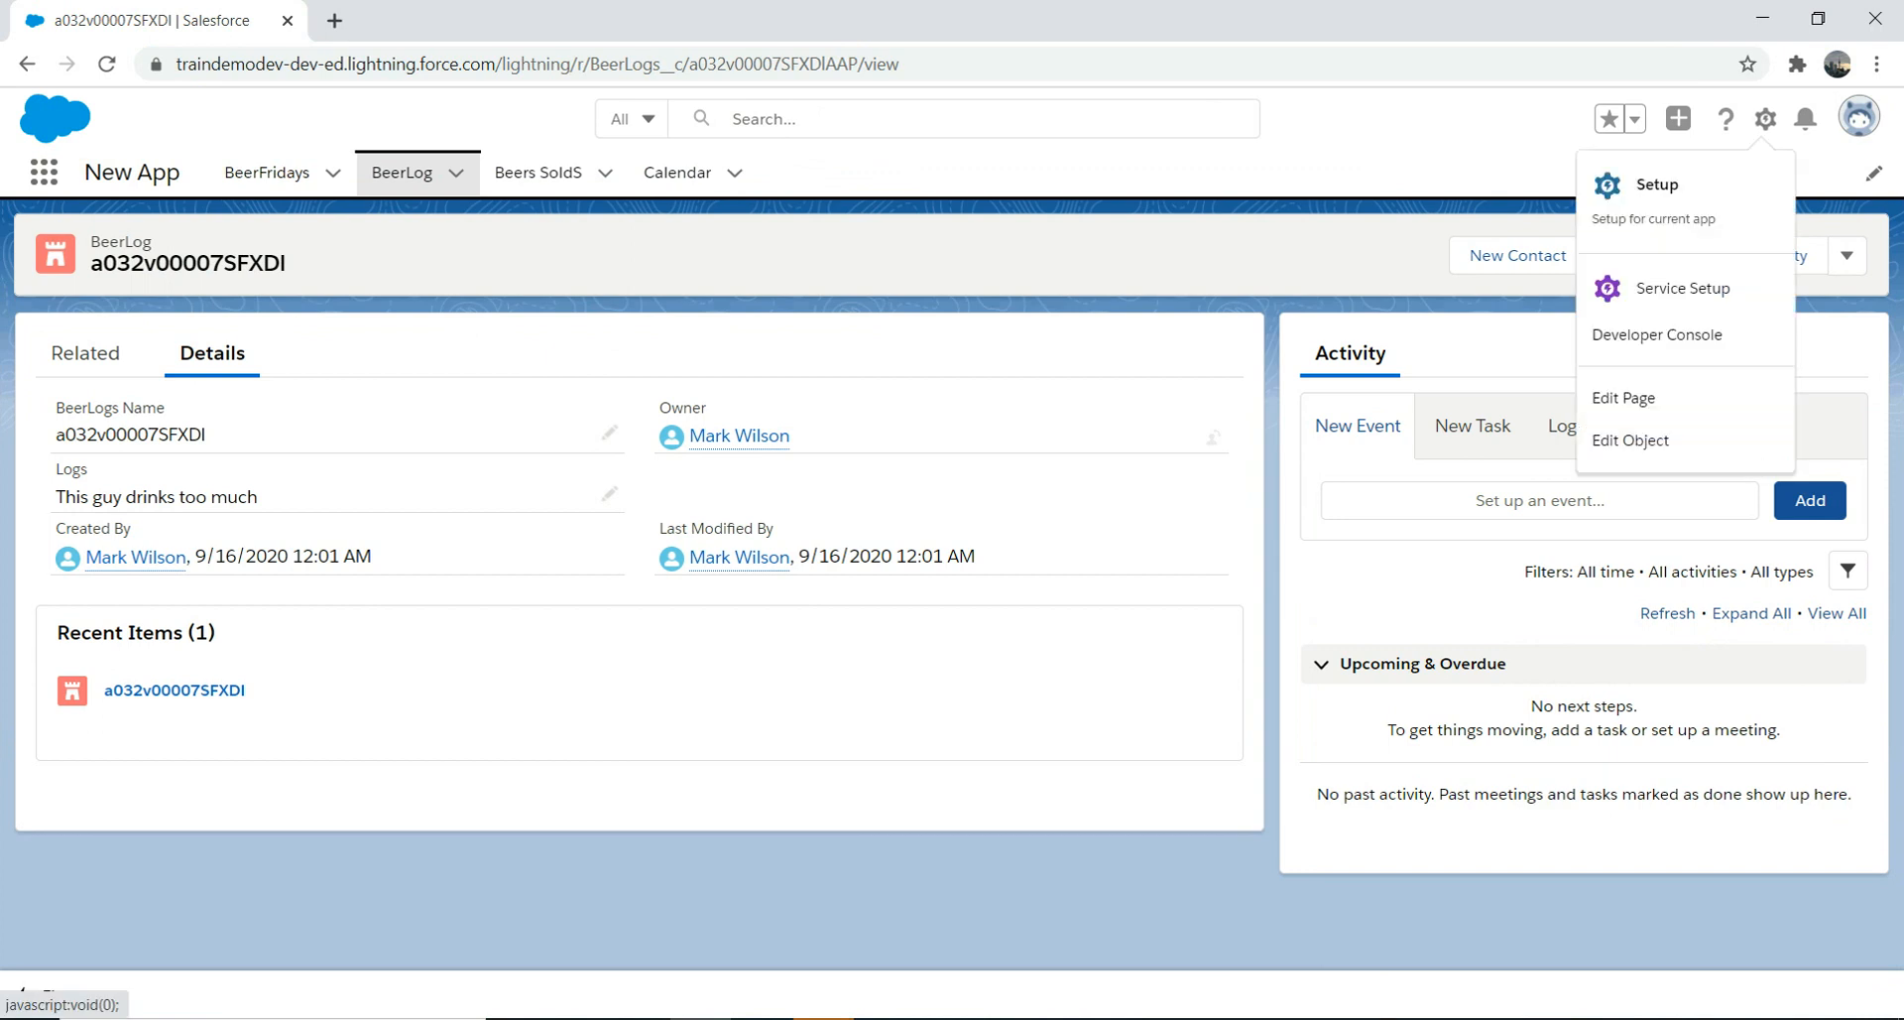
left_click(1624, 397)
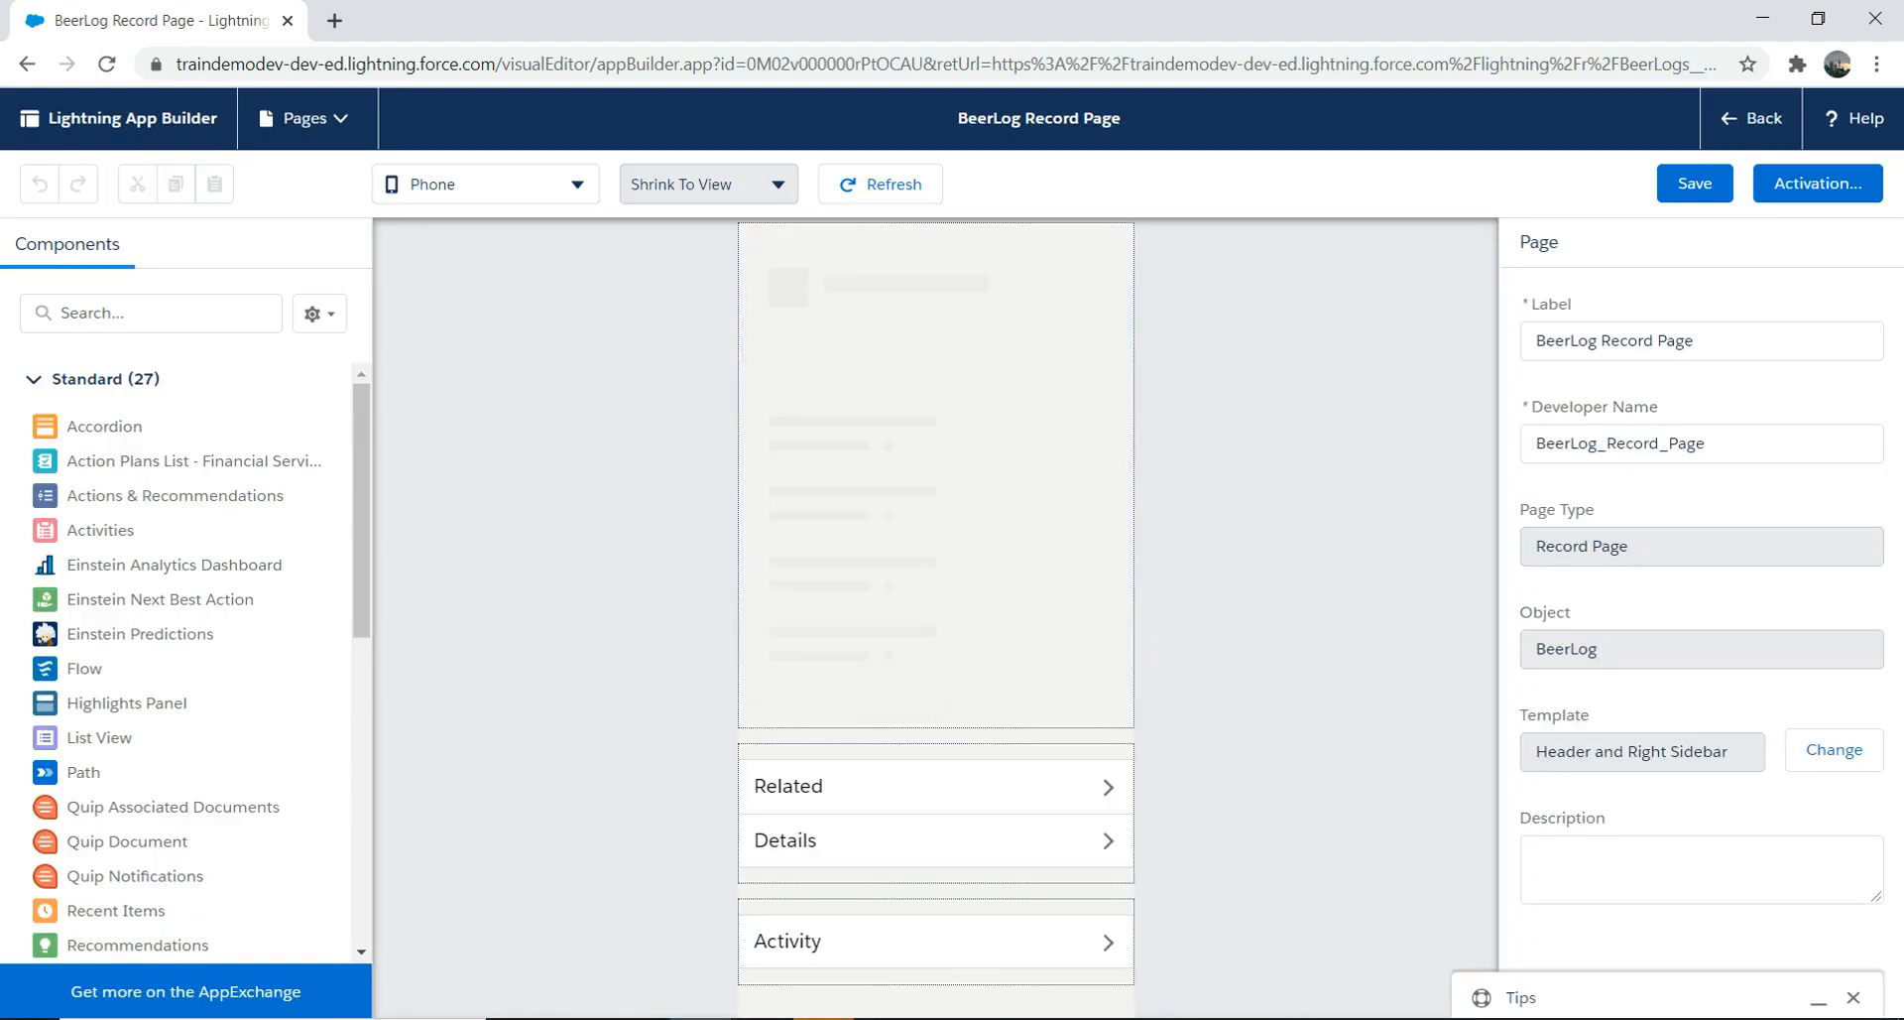
Step: Switch the preview form factor back to Desktop
left_click(486, 185)
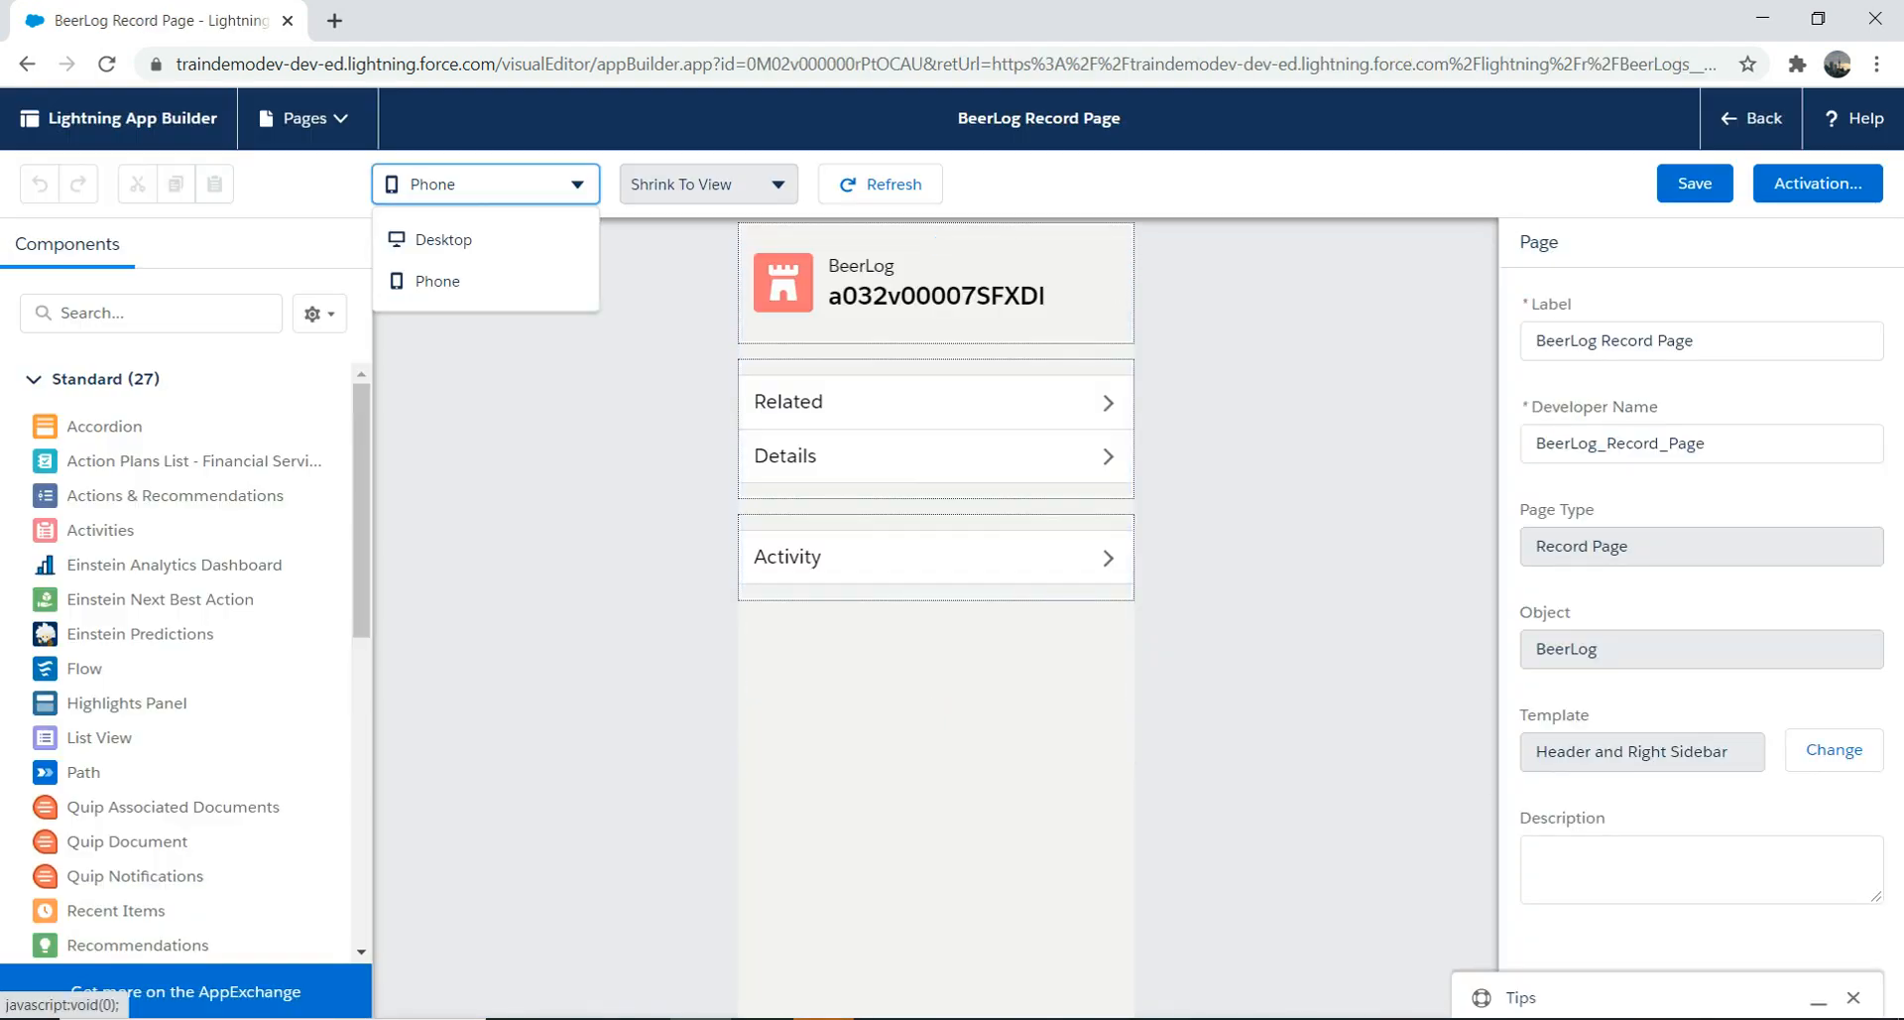
left_click(443, 239)
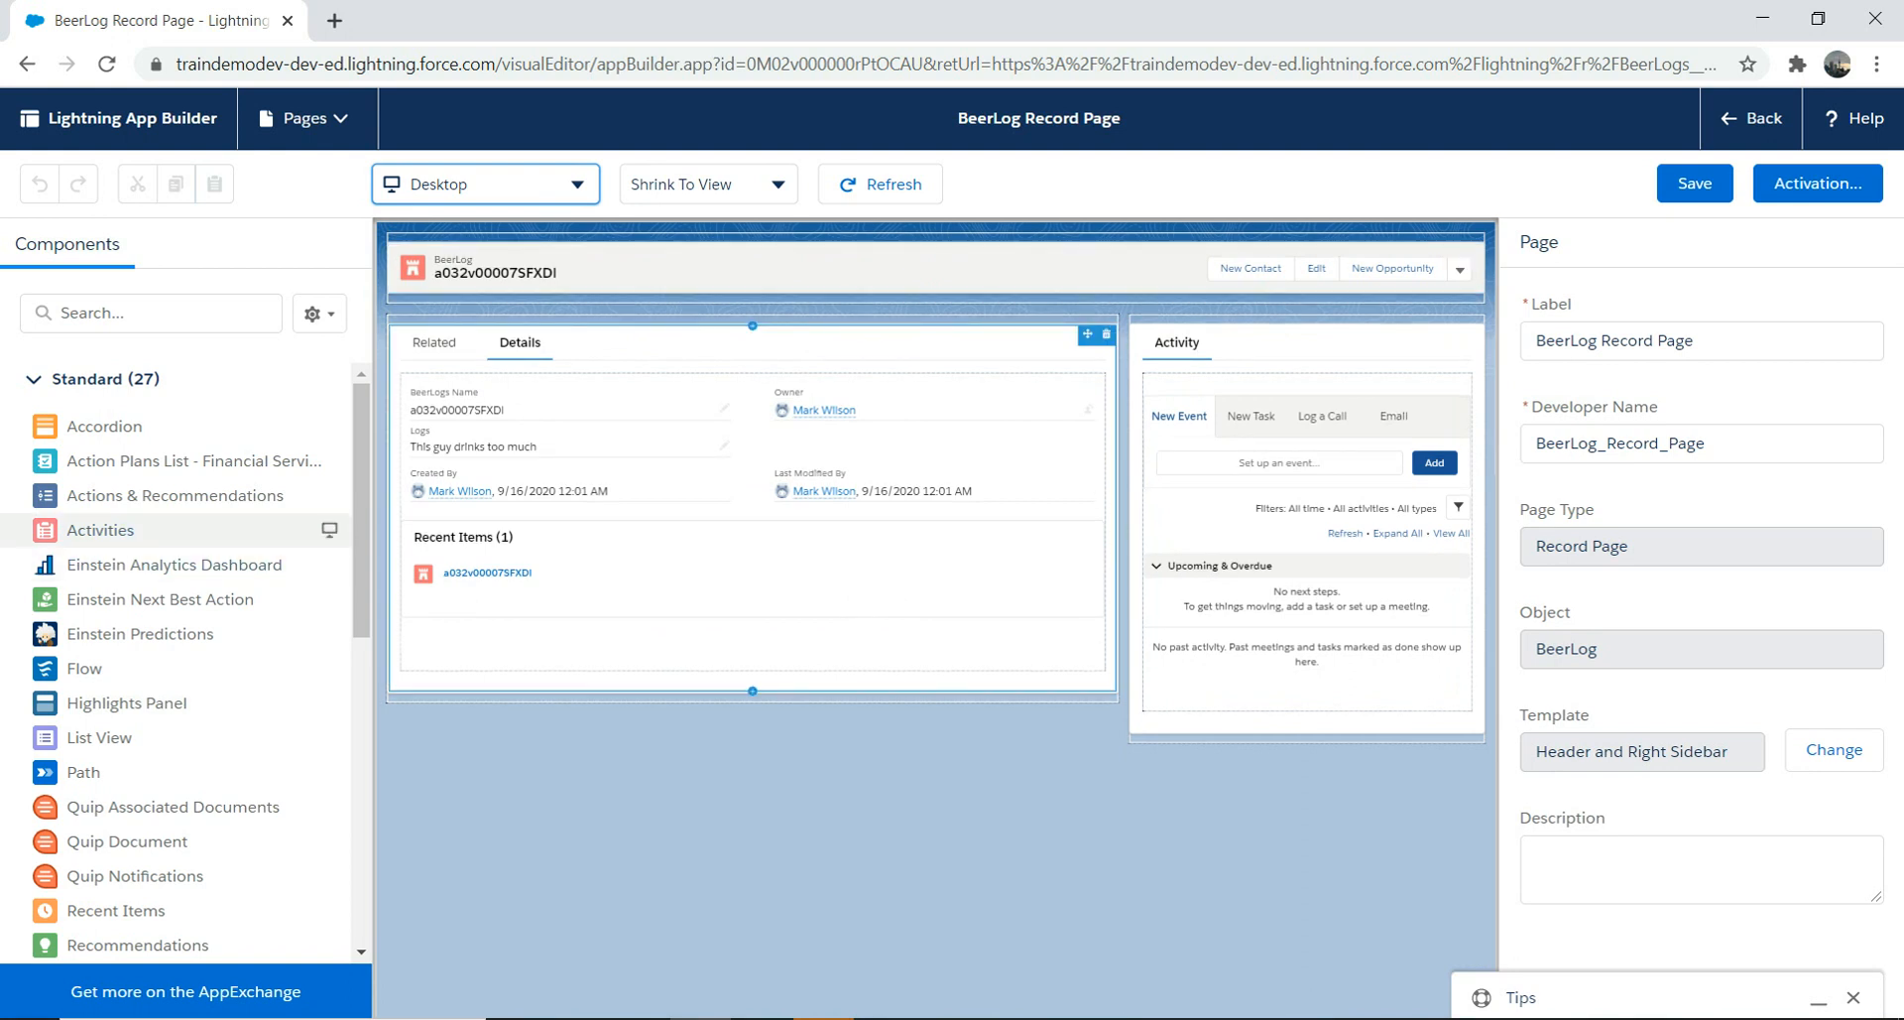
scroll(179, 664, "down", 4)
scroll(189, 654, "down", 2)
scroll(189, 654, "up", 4)
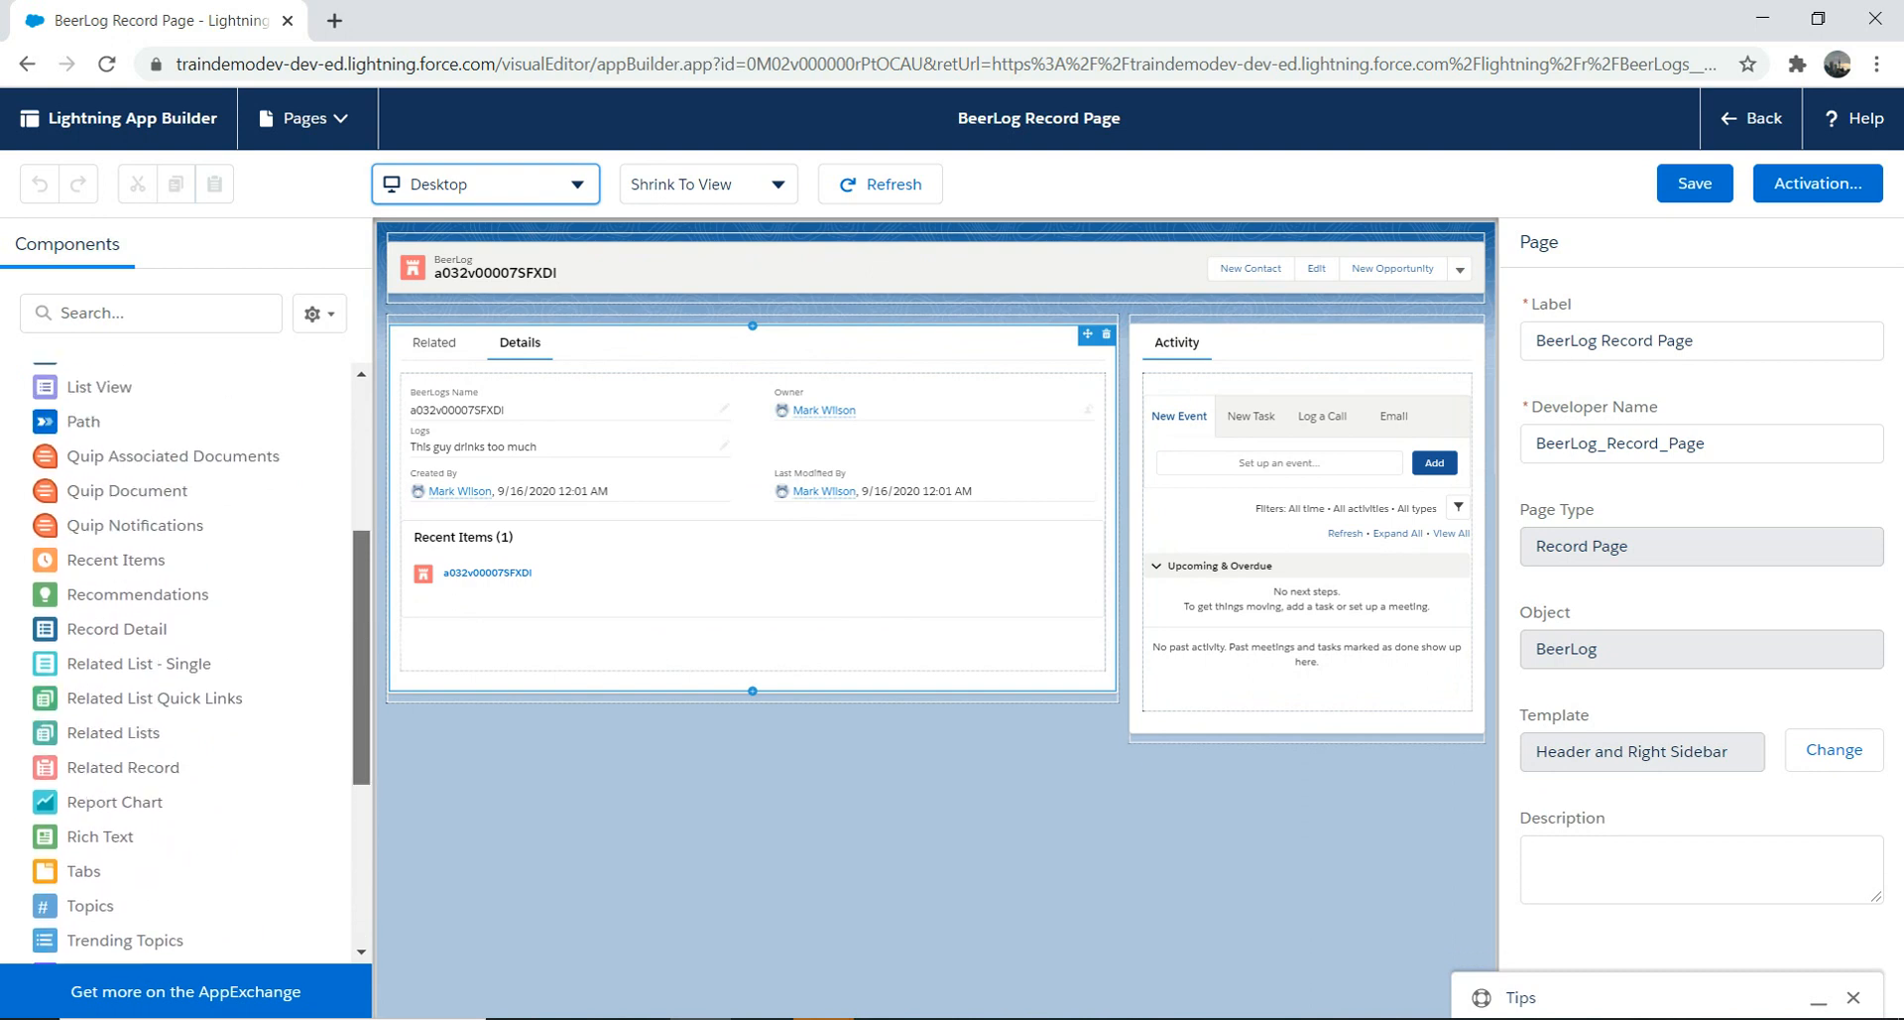
scroll(188, 595, "up", 3)
Step: Add a second Highlights Panel below the header, review the duplicate-component tips, and try moving it lower
left_click_drag(189, 561, 893, 302)
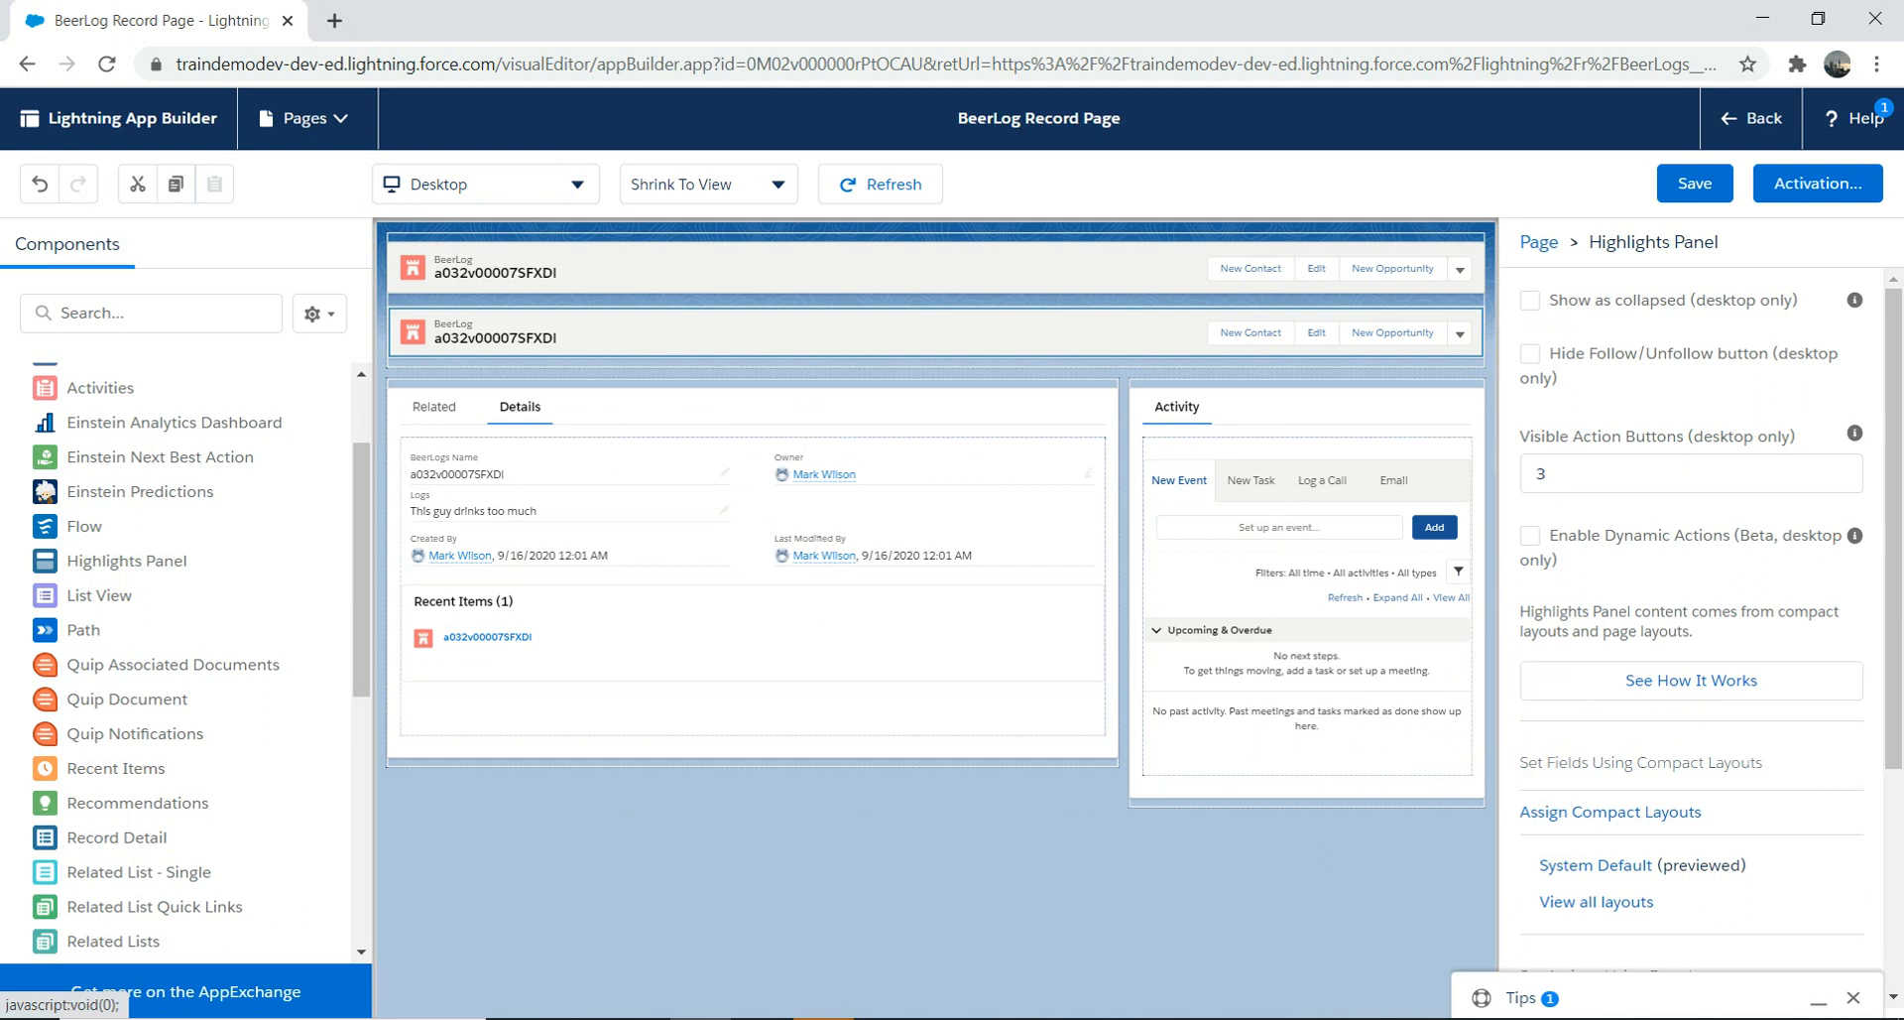
left_click(1520, 997)
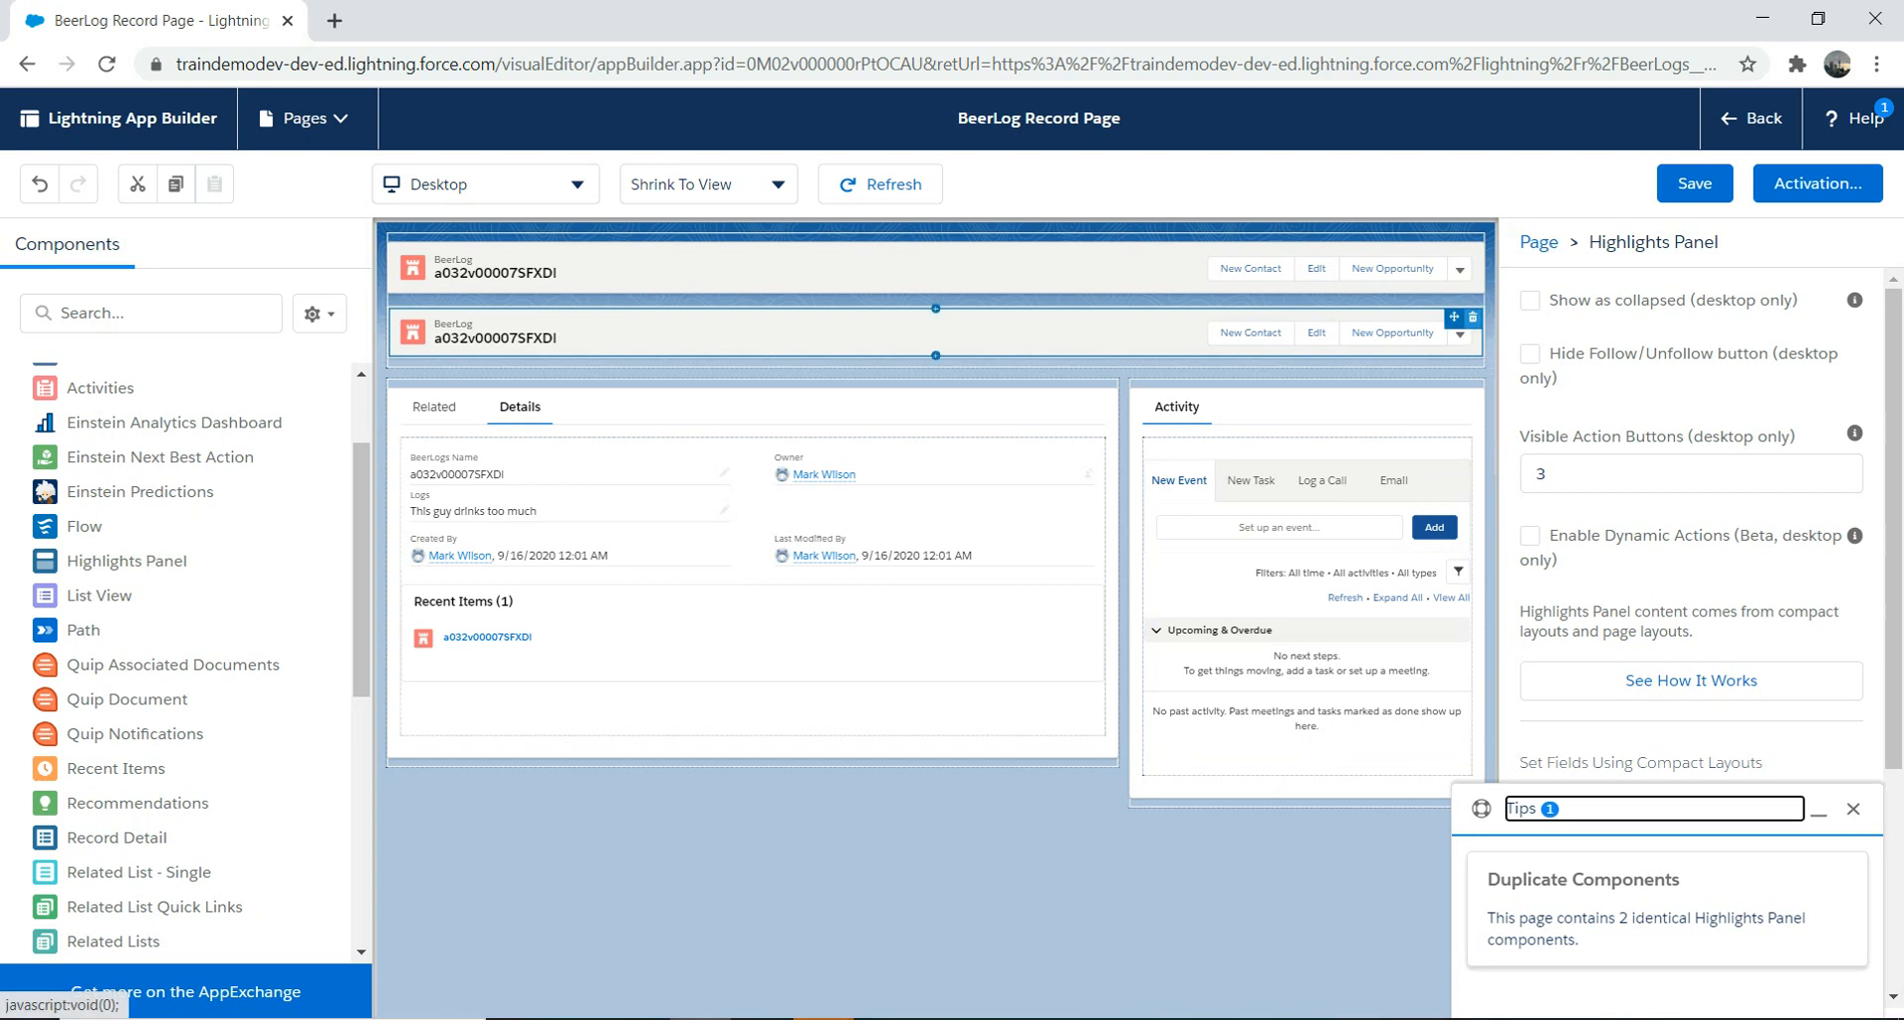
left_click(1472, 318)
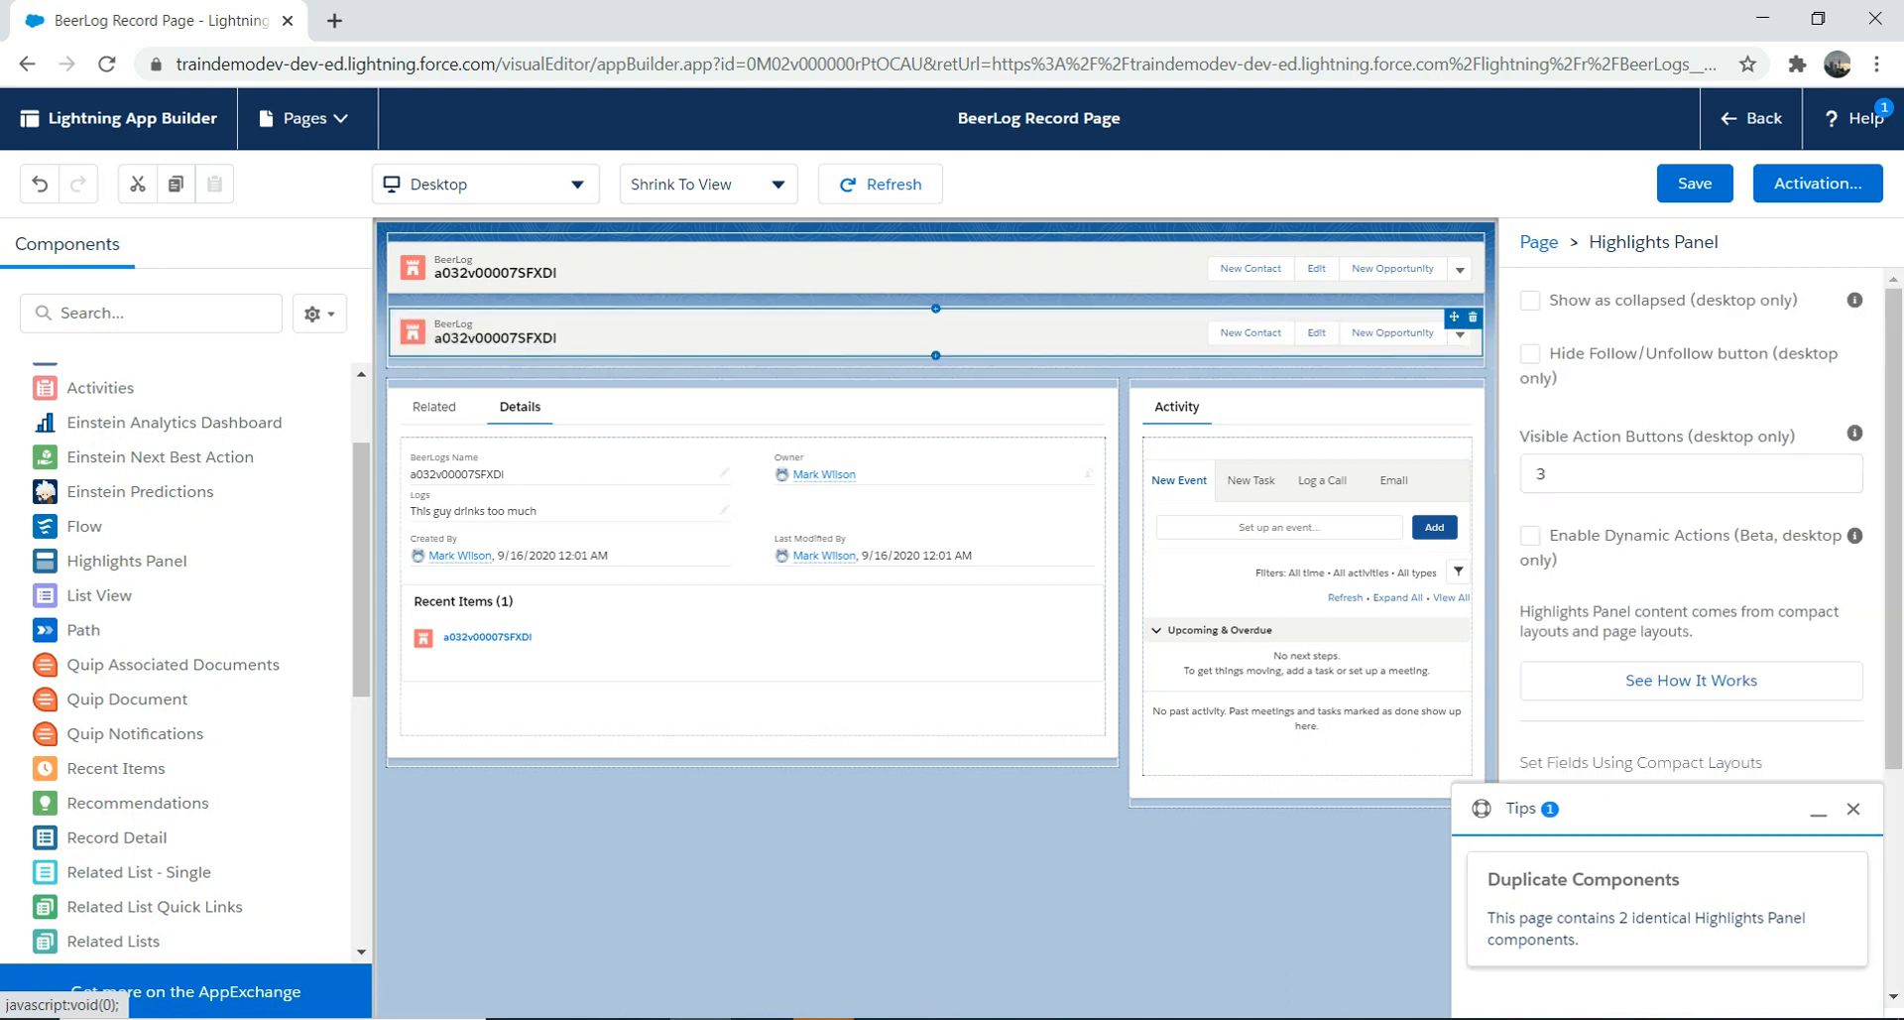
left_click_drag(1454, 316, 451, 877)
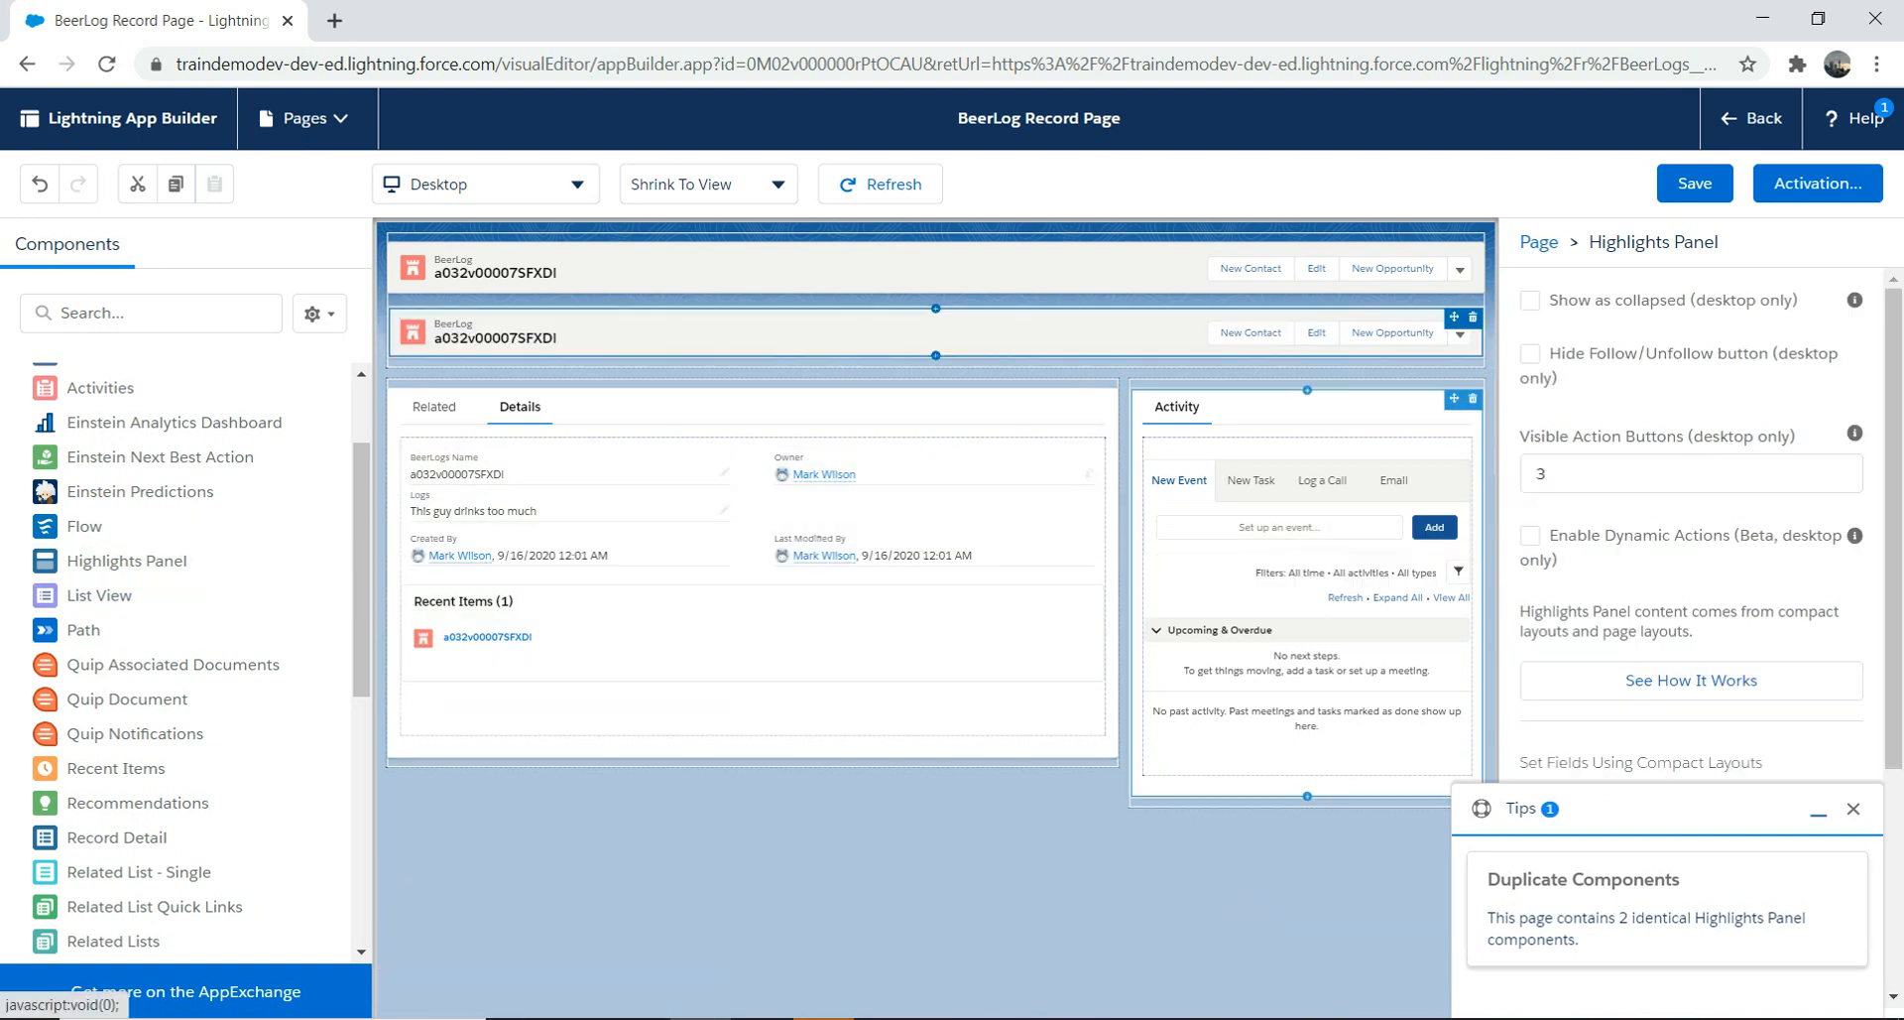
Step: Leave the editor discarding the duplicate Highlights Panel, then choose Edit Page from the Setup gear
left_click(28, 63)
key("Return")
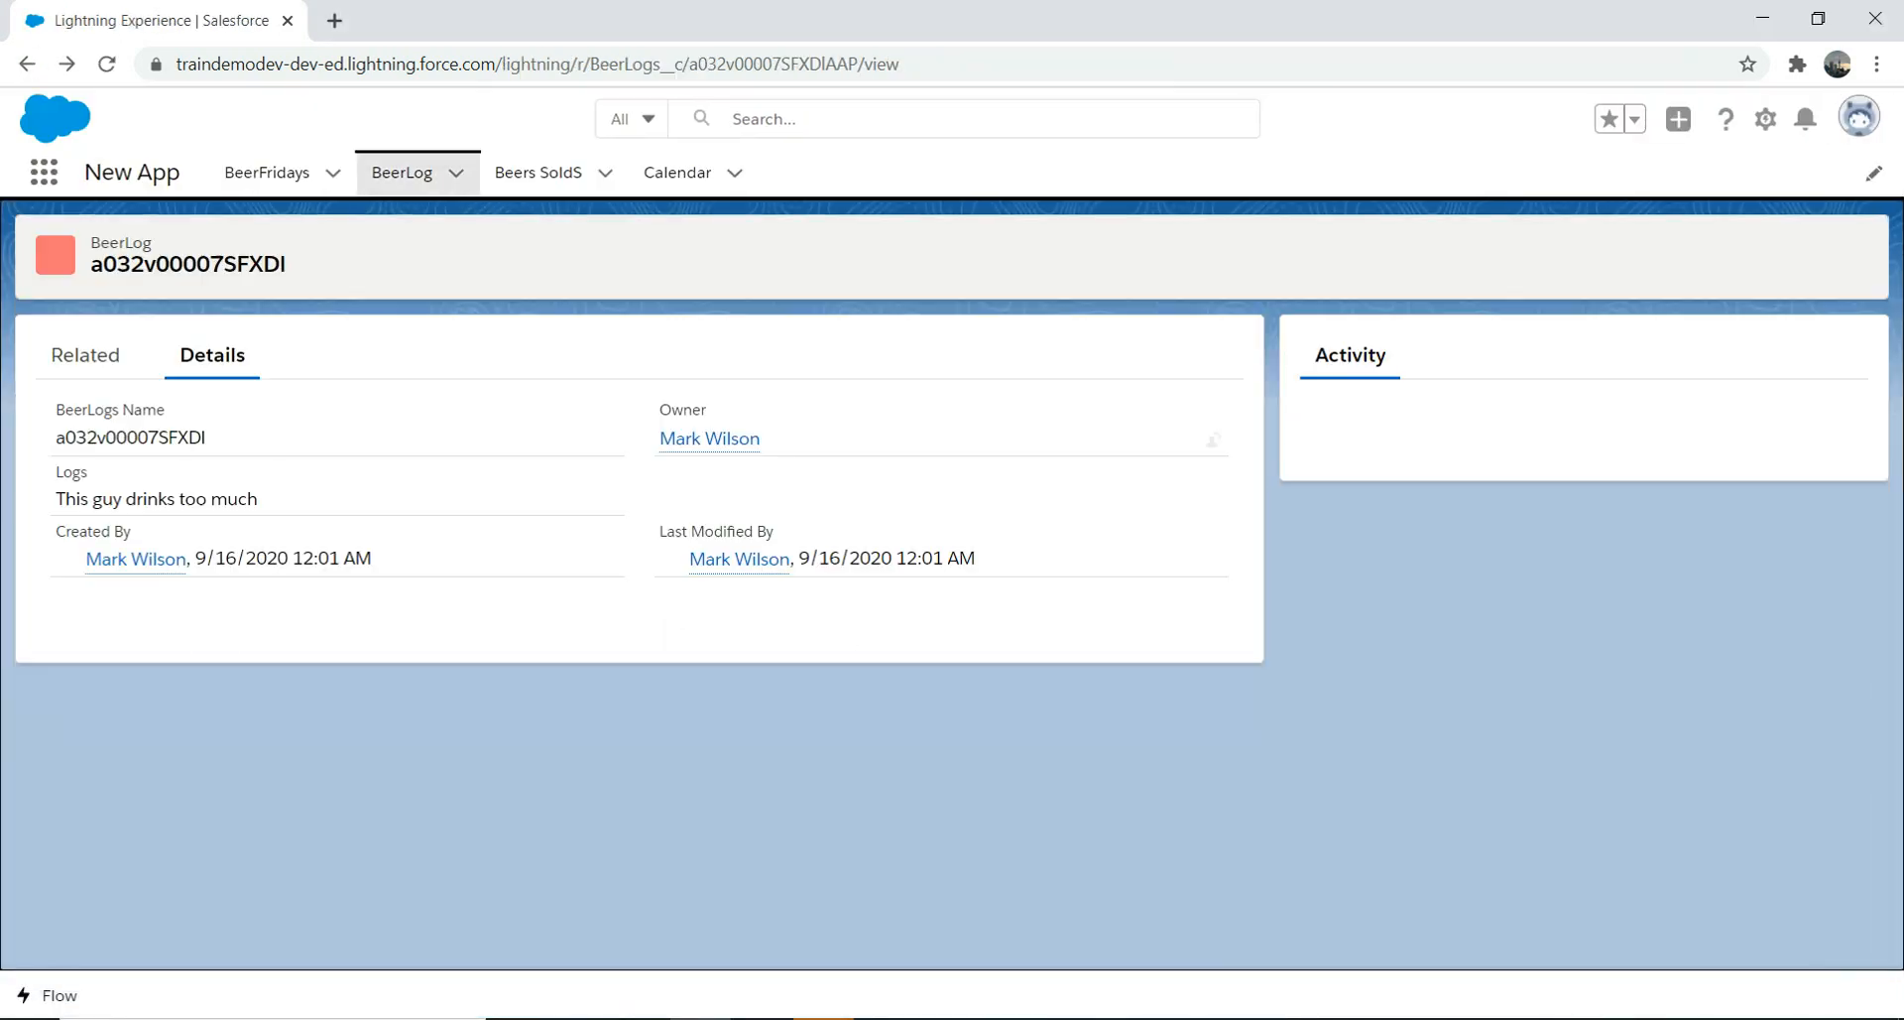
left_click(1765, 118)
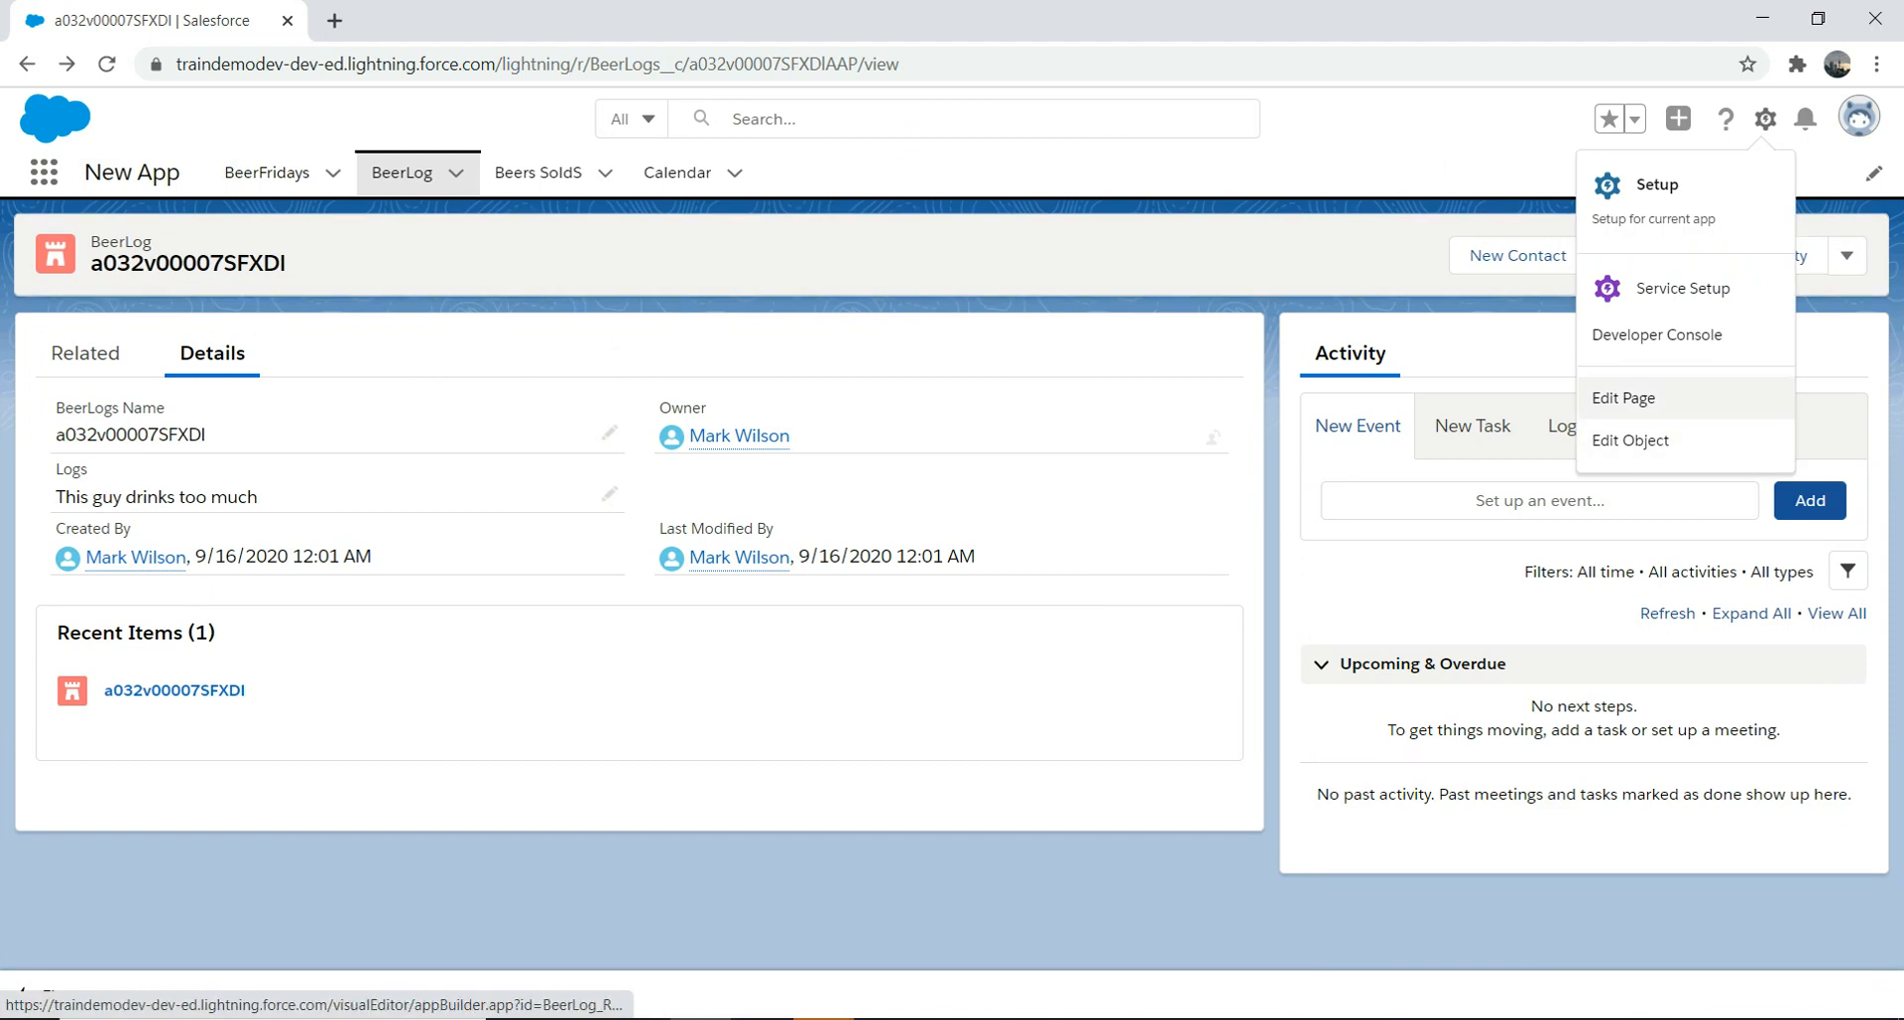
left_click(1623, 397)
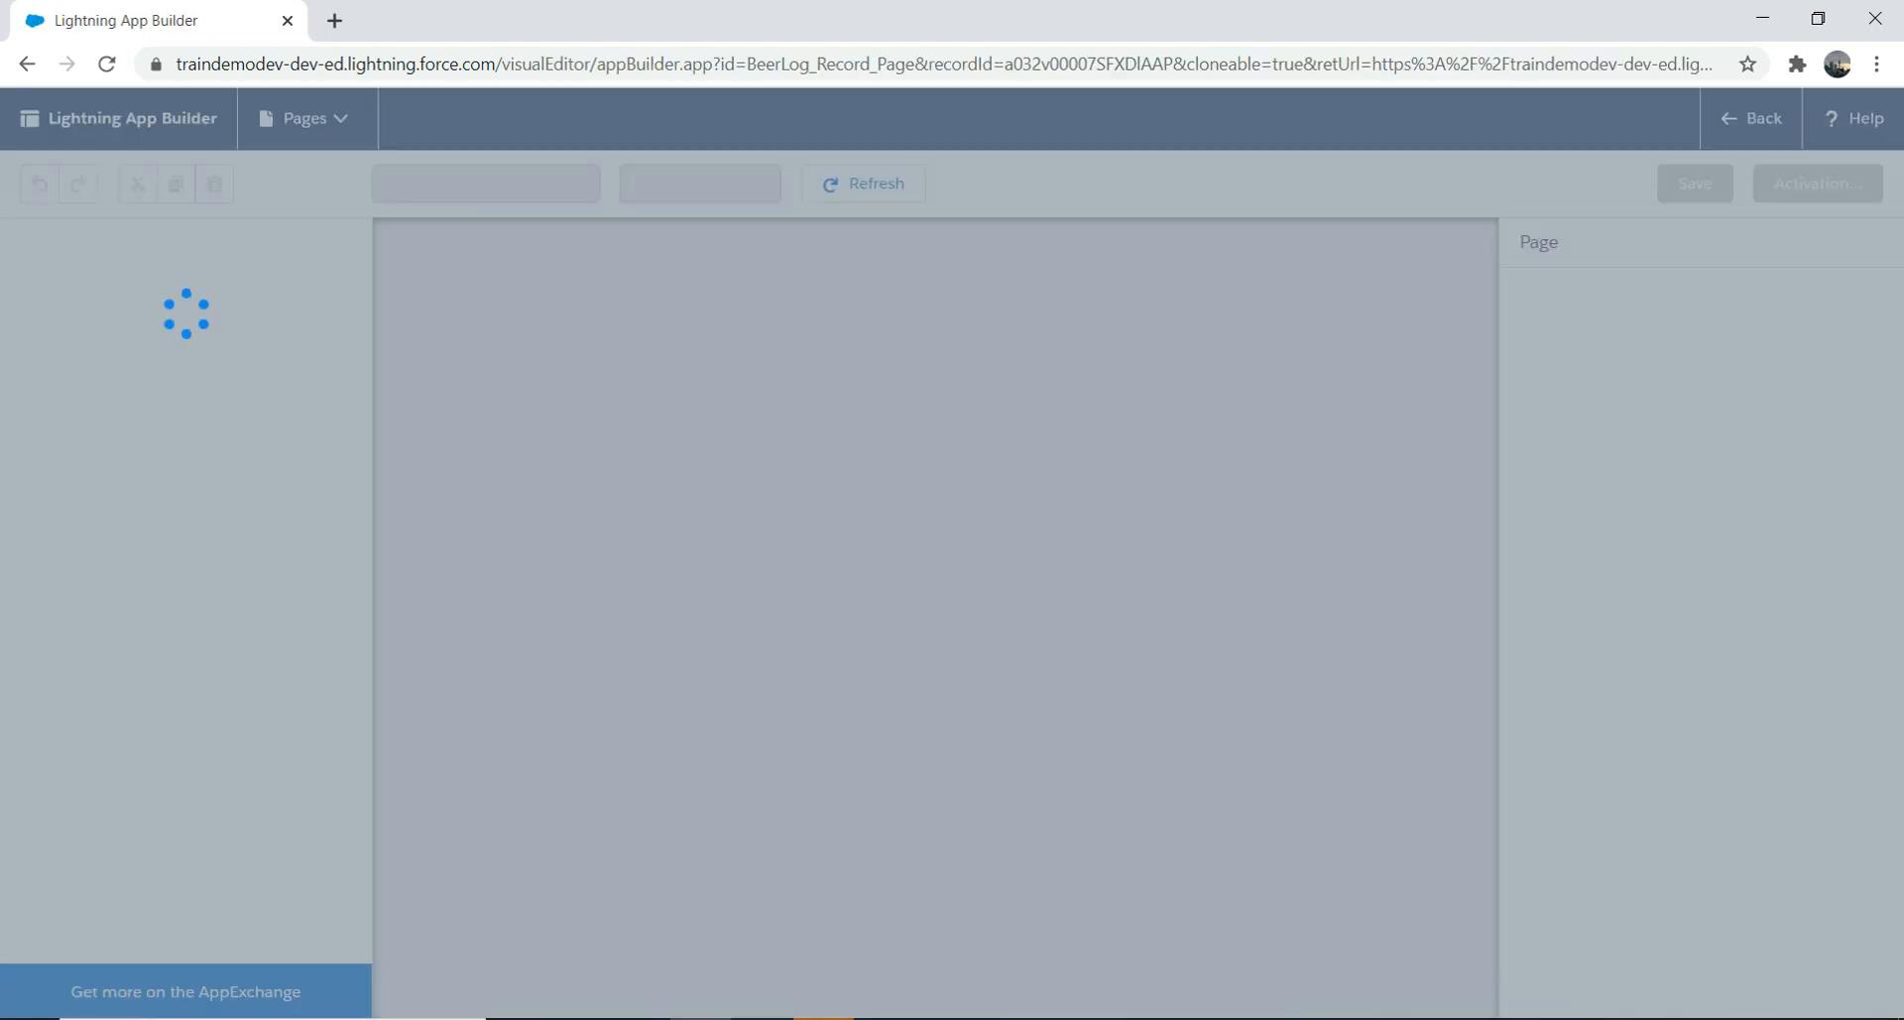